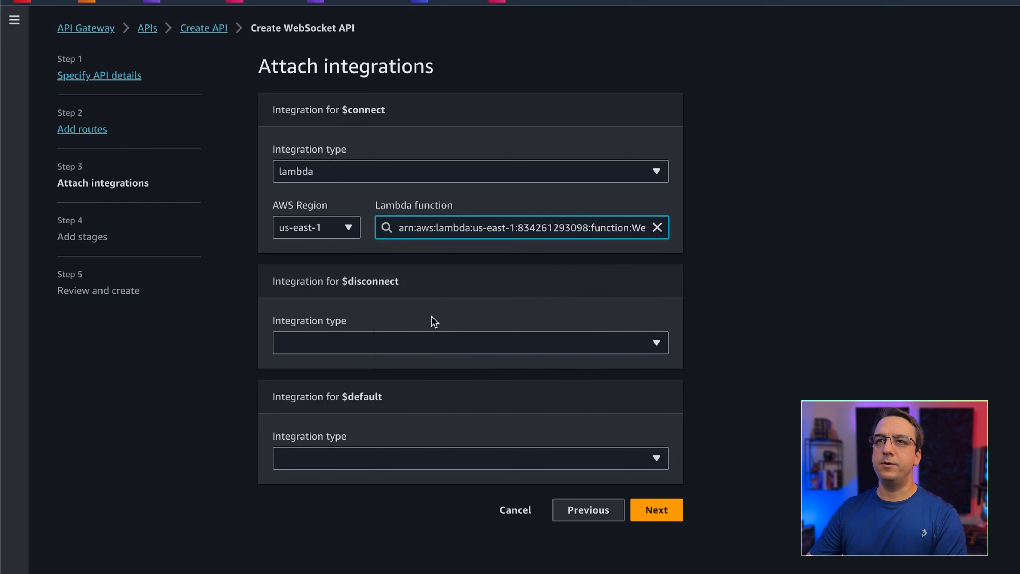
# - Attach the WebsocketLambdaDemo Lambda function in us-east-1 as the integration for both the $disconnect and $default routes
pyautogui.click(428, 344)
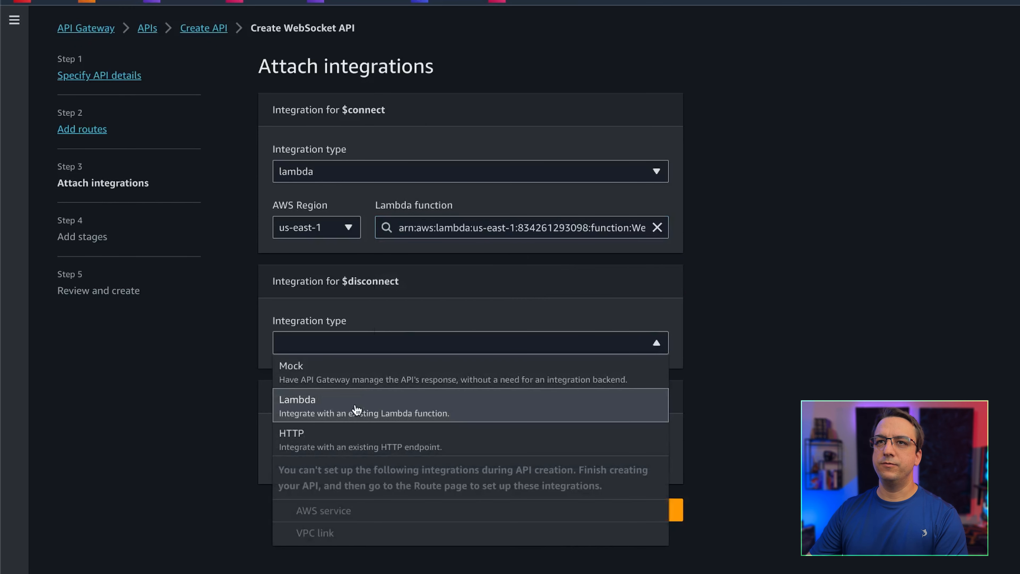
pyautogui.click(356, 409)
pyautogui.click(499, 402)
pyautogui.click(516, 436)
pyautogui.click(386, 514)
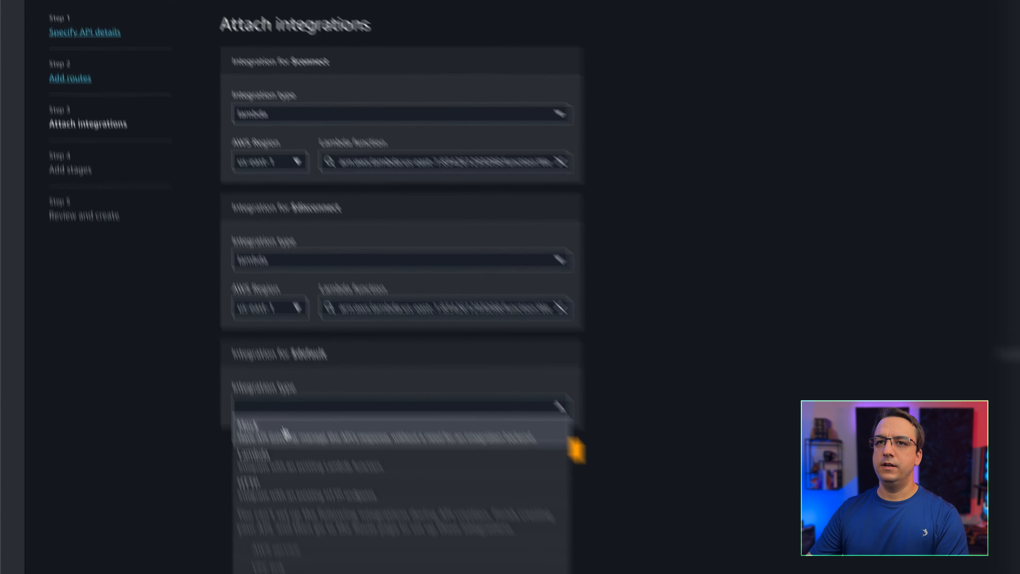
pyautogui.click(281, 458)
pyautogui.click(372, 432)
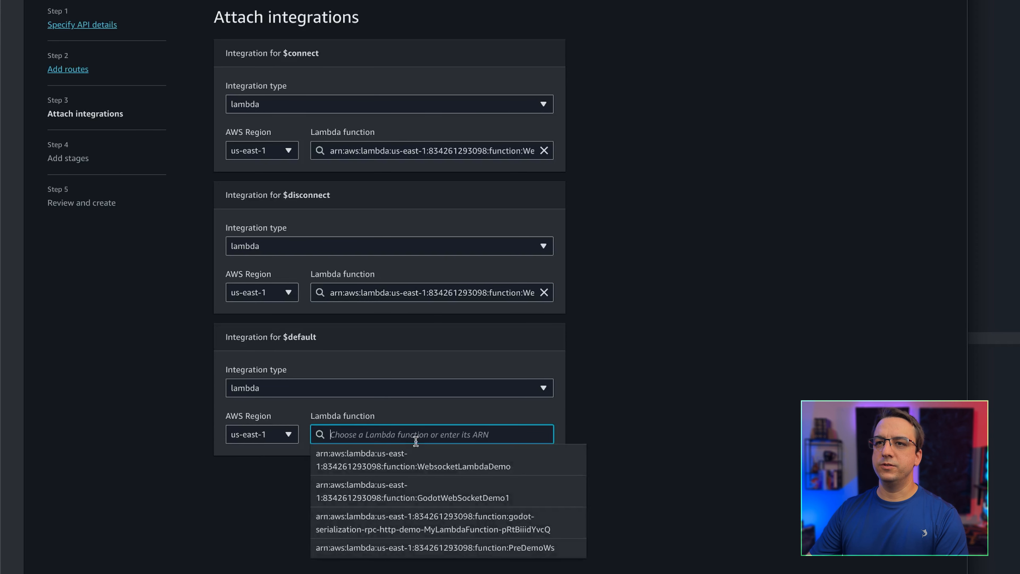
pyautogui.click(440, 468)
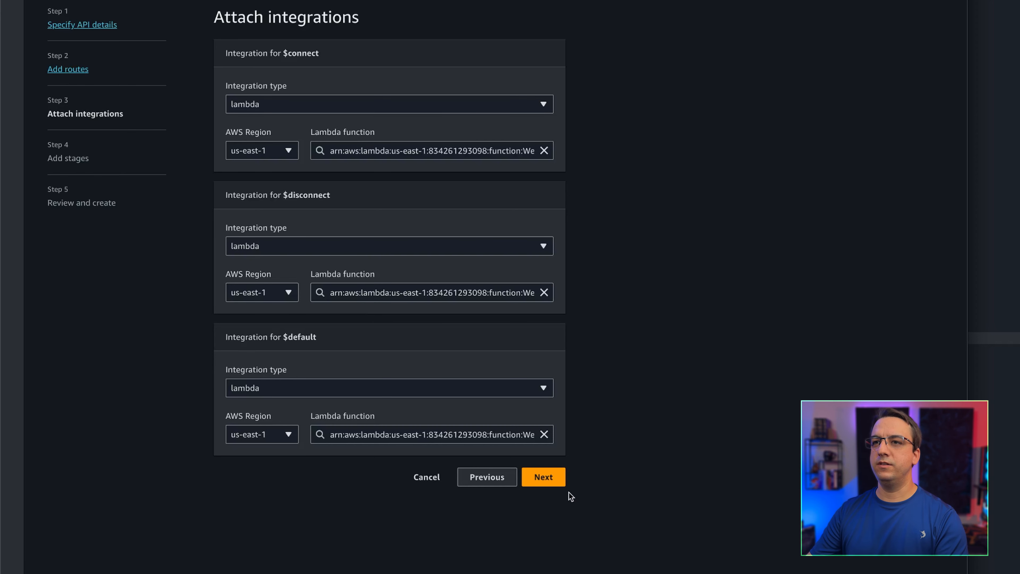
# - Accept the integrations, keep the stage name production, and create and deploy the WebSocket API
pyautogui.click(546, 480)
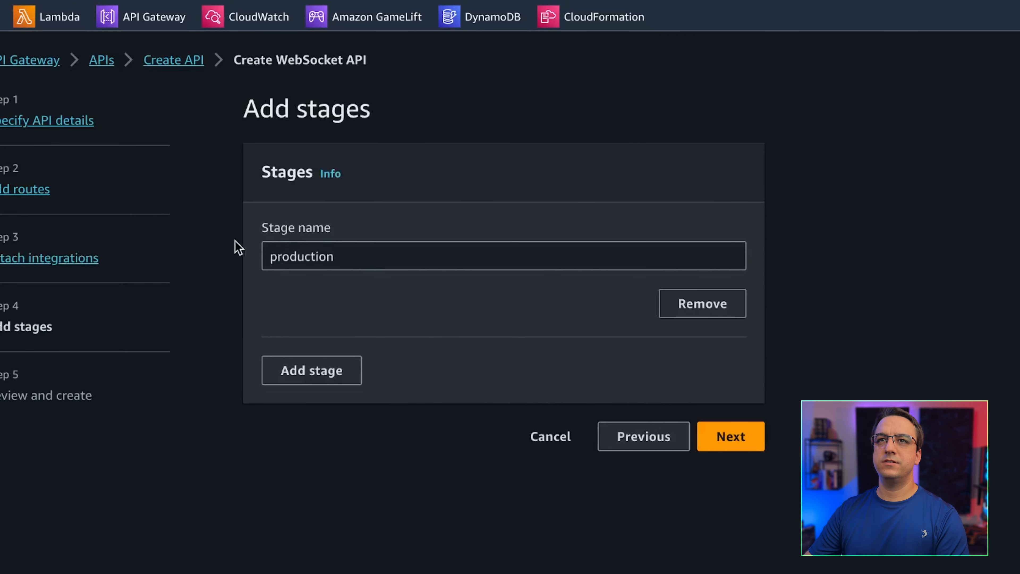
pyautogui.click(734, 442)
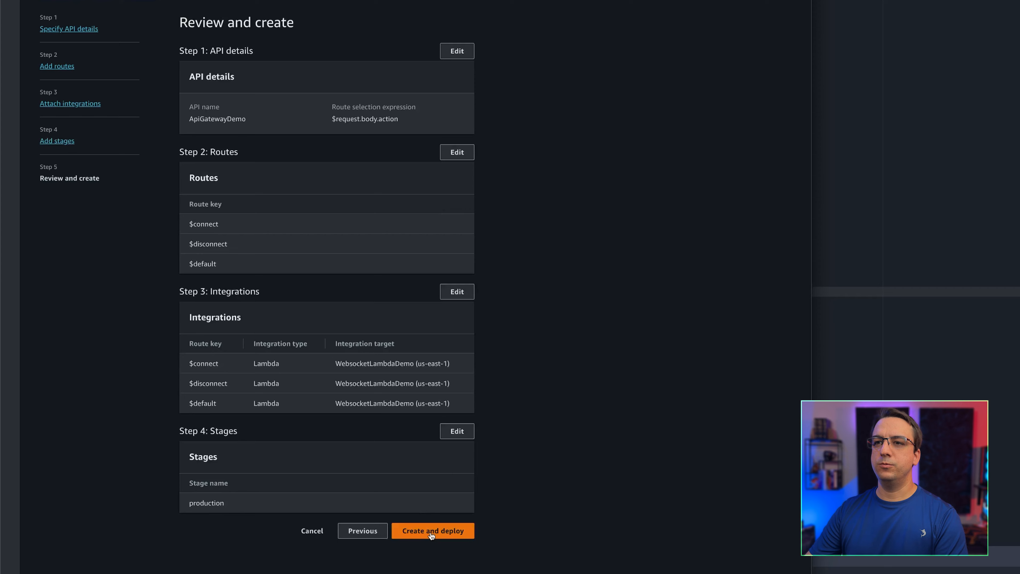
pyautogui.click(431, 530)
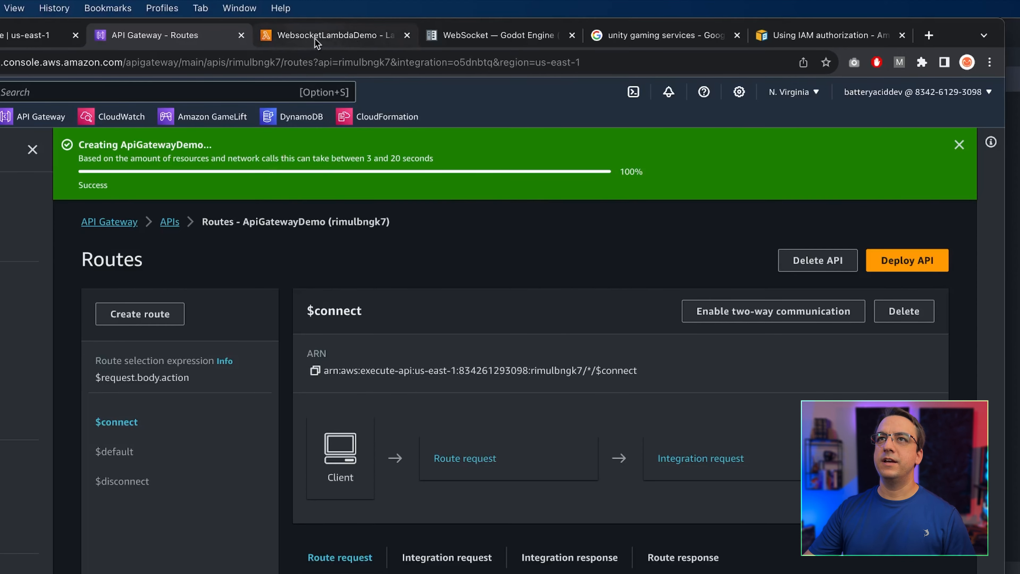
pyautogui.click(311, 0)
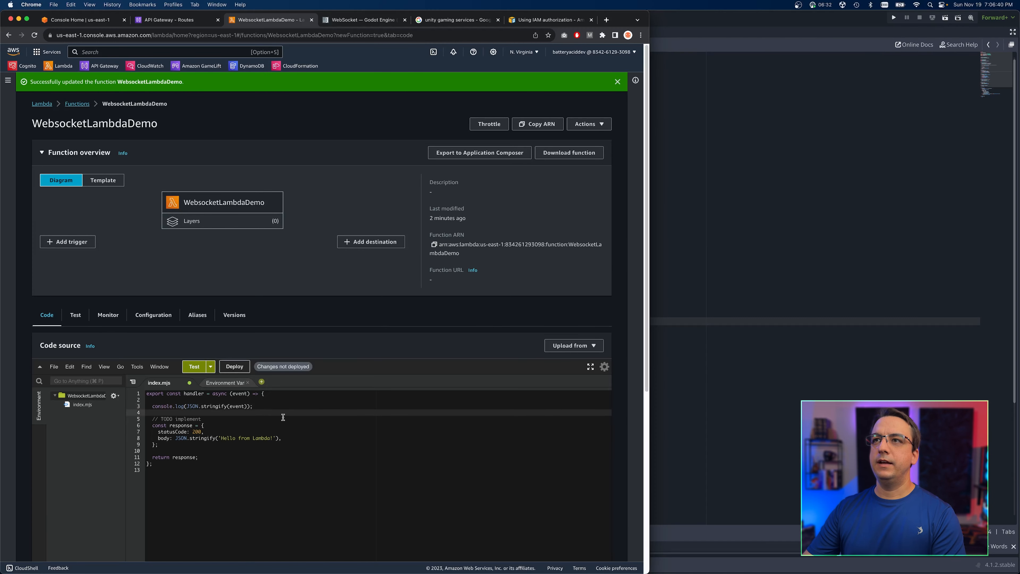
pyautogui.click(188, 25)
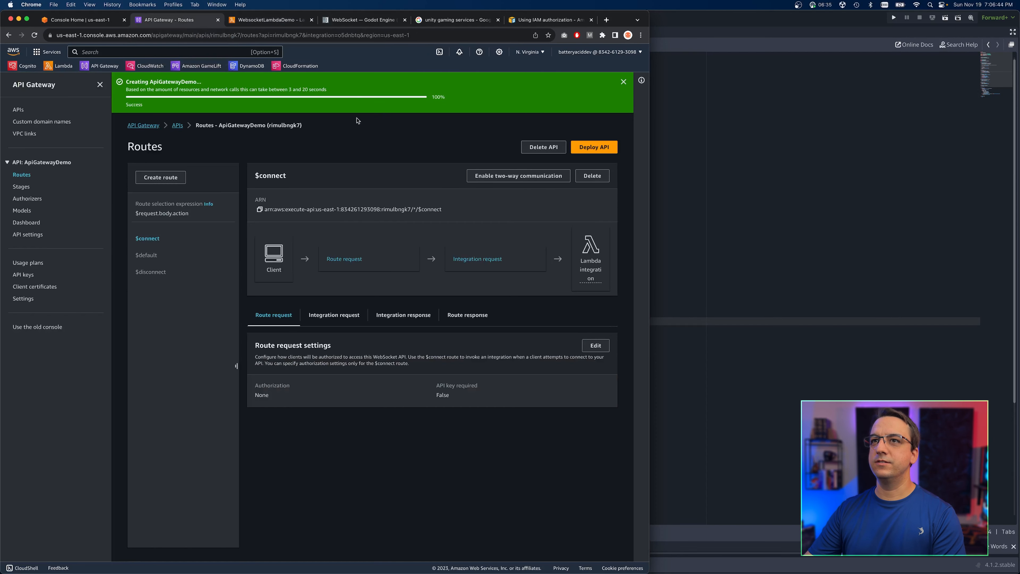
# - Deploy ApiGatewayDemo to the production stage without a deployment description
pyautogui.click(588, 149)
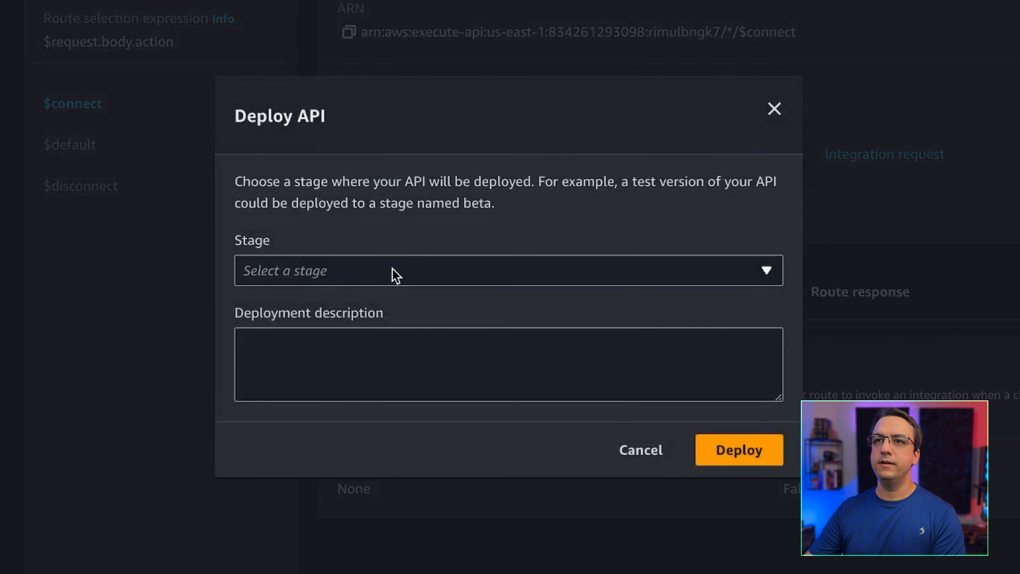
pyautogui.click(279, 307)
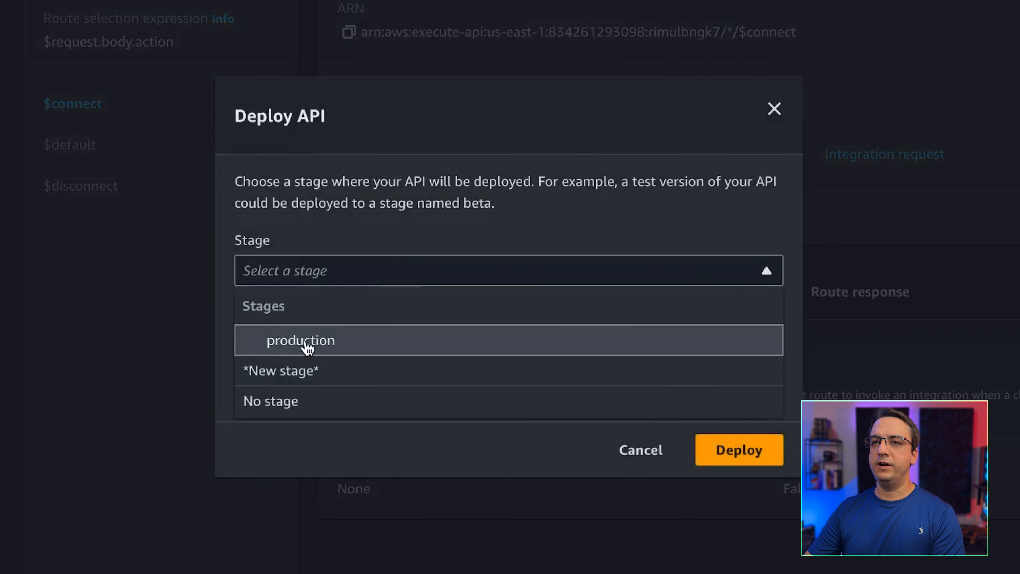
pyautogui.click(286, 345)
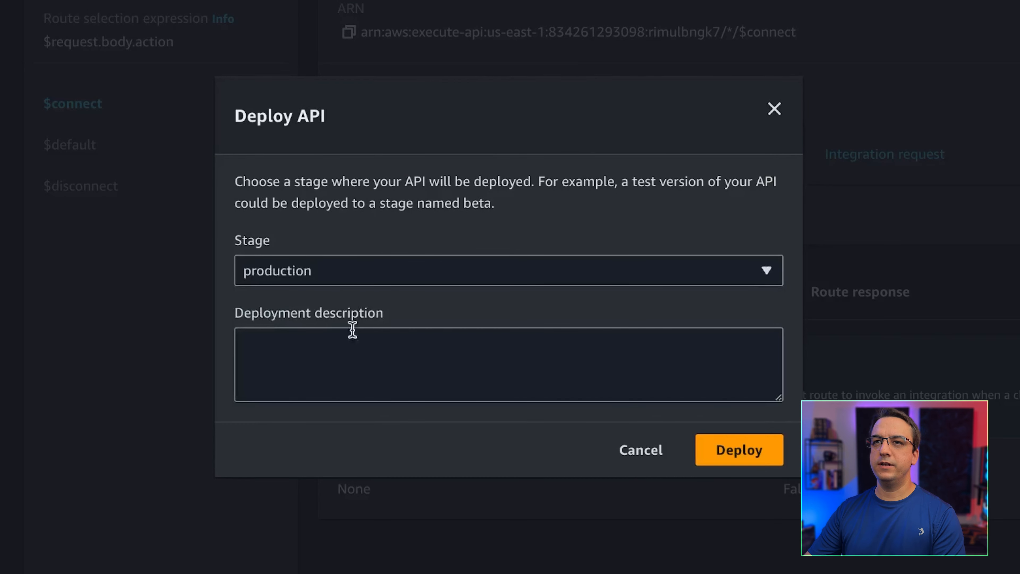
pyautogui.click(729, 462)
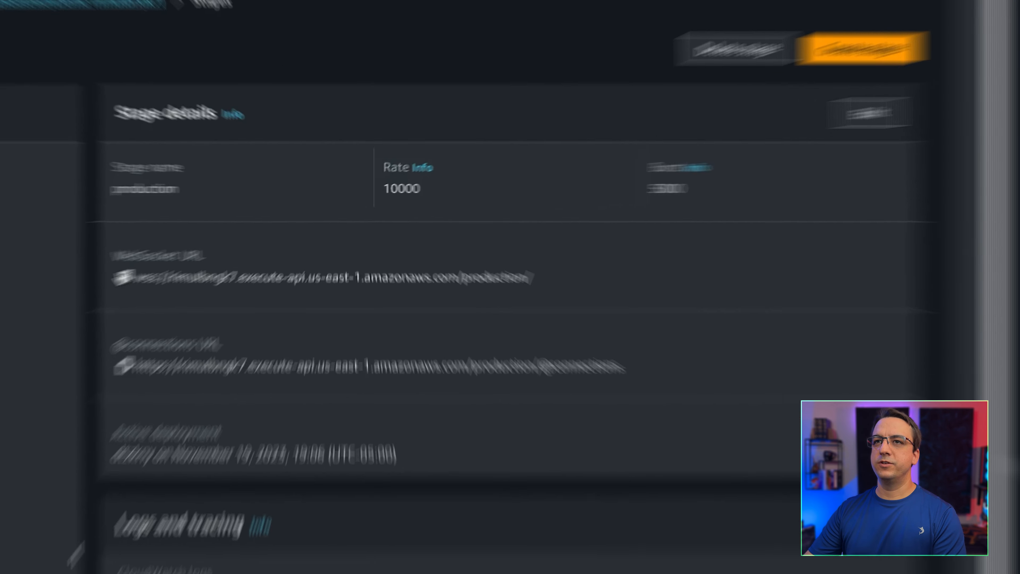
# - Copy the production stage's WebSocket URL and, in Godot, set websocket_url in Client.gd to wss://rimulbngk7.execute-api.us-east-1.amazonaws.com/production/
pyautogui.click(104, 285)
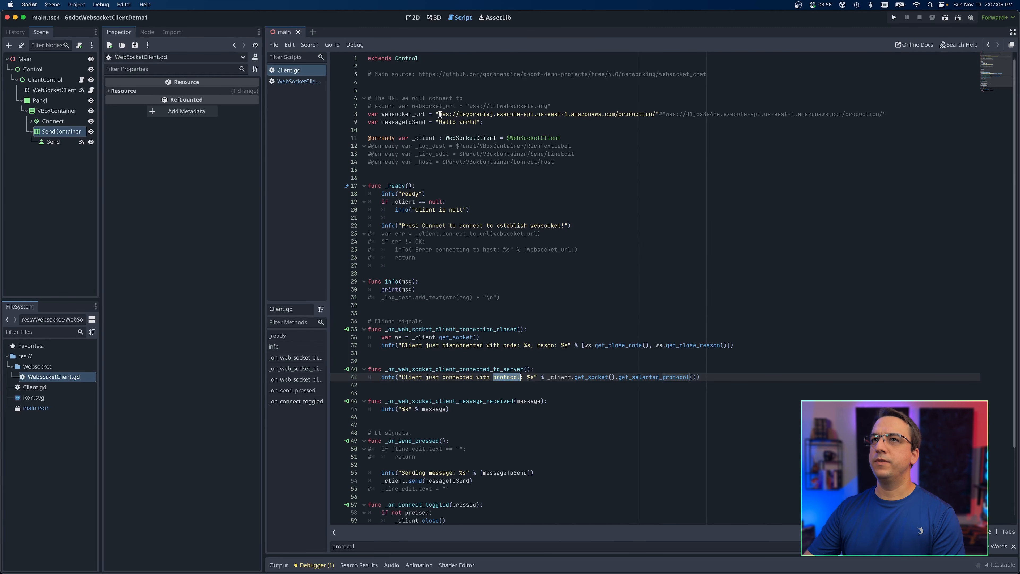
pyautogui.moveTo(437, 113); pyautogui.dragTo(657, 115)
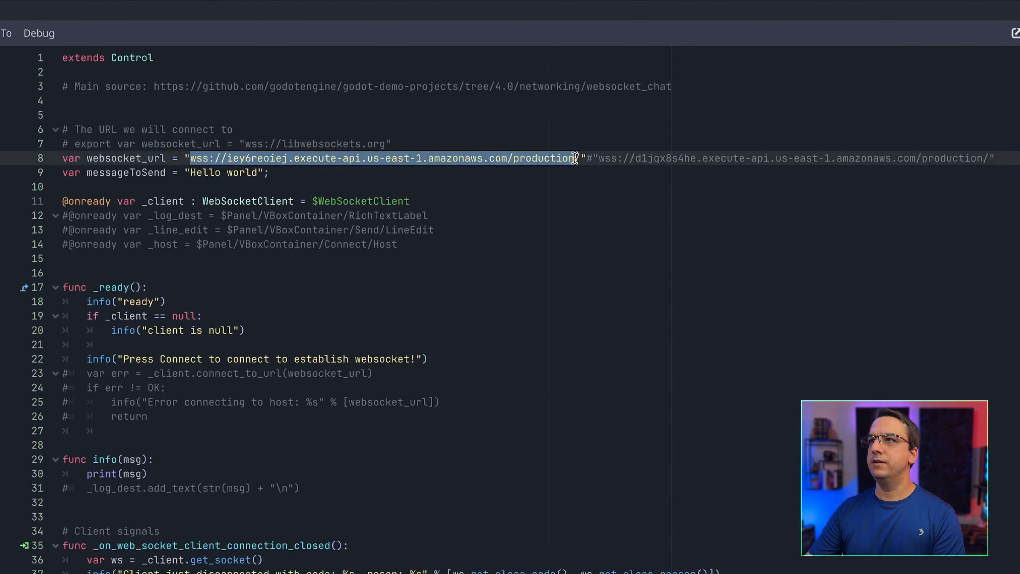
pyautogui.hotkey('ctrl', 'v')
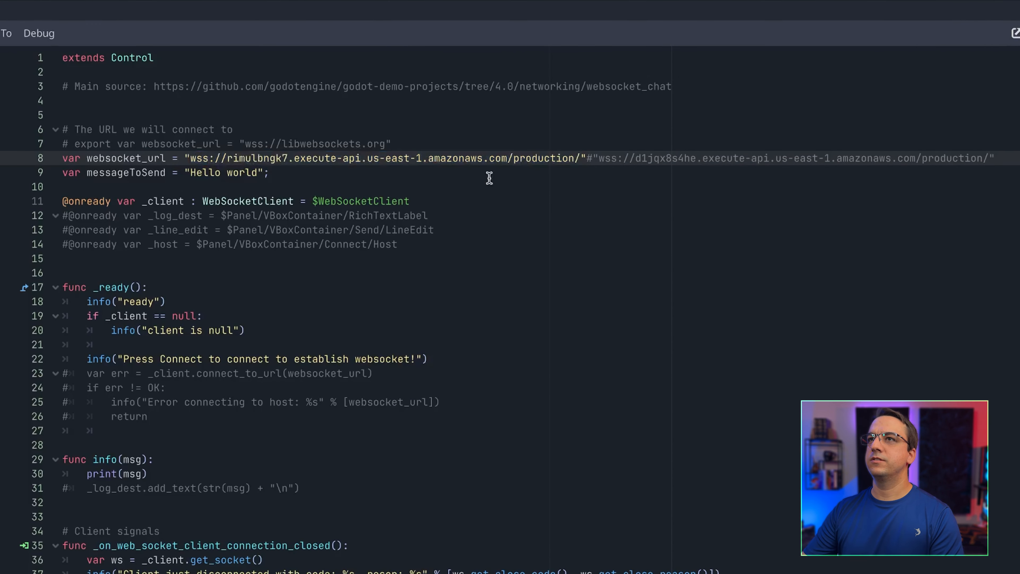
pyautogui.doubleClick(198, 159)
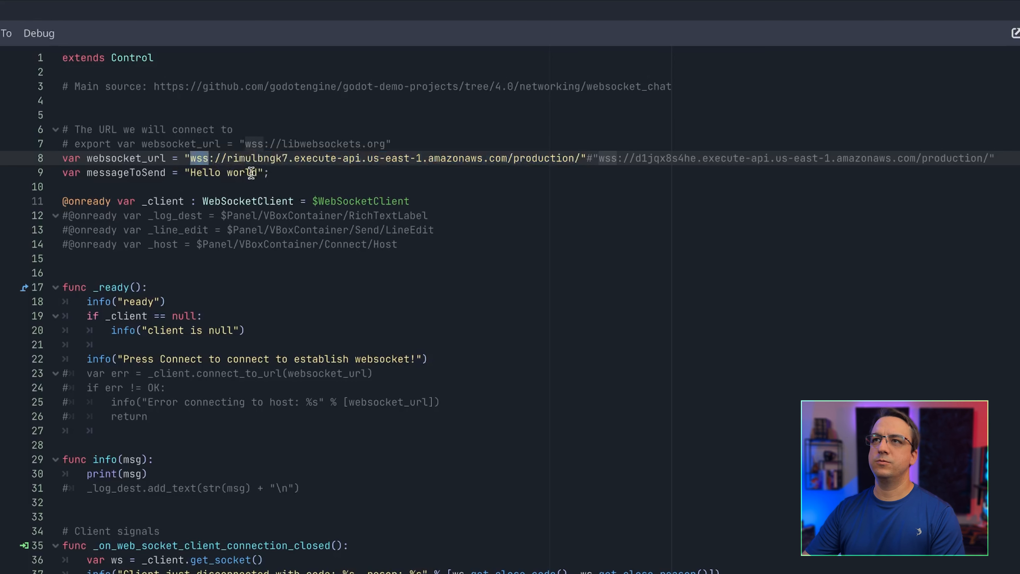
pyautogui.click(334, 158)
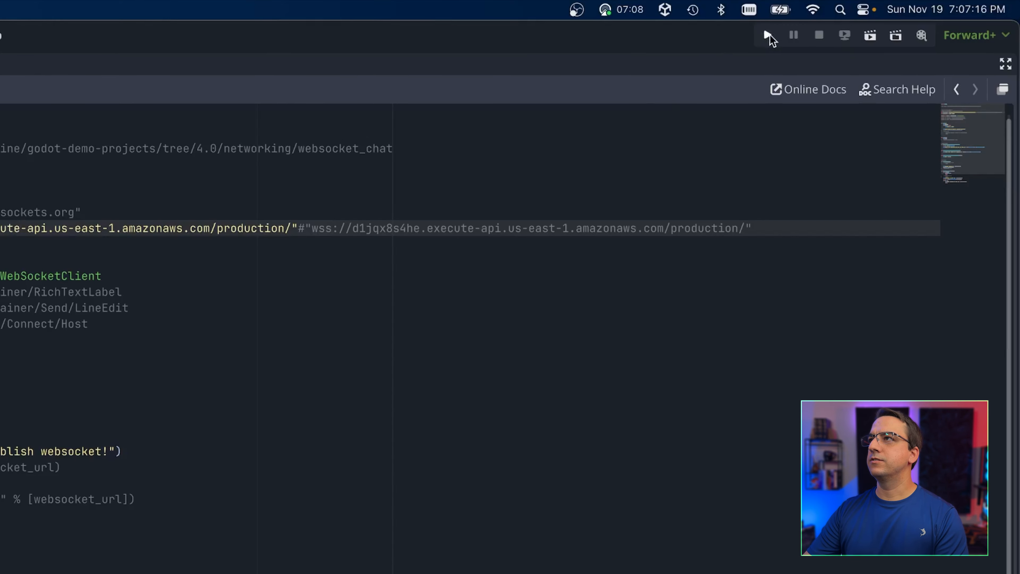
# - Run the Godot project, connect the client to the WebSocket and check the connection message in the output
pyautogui.click(769, 38)
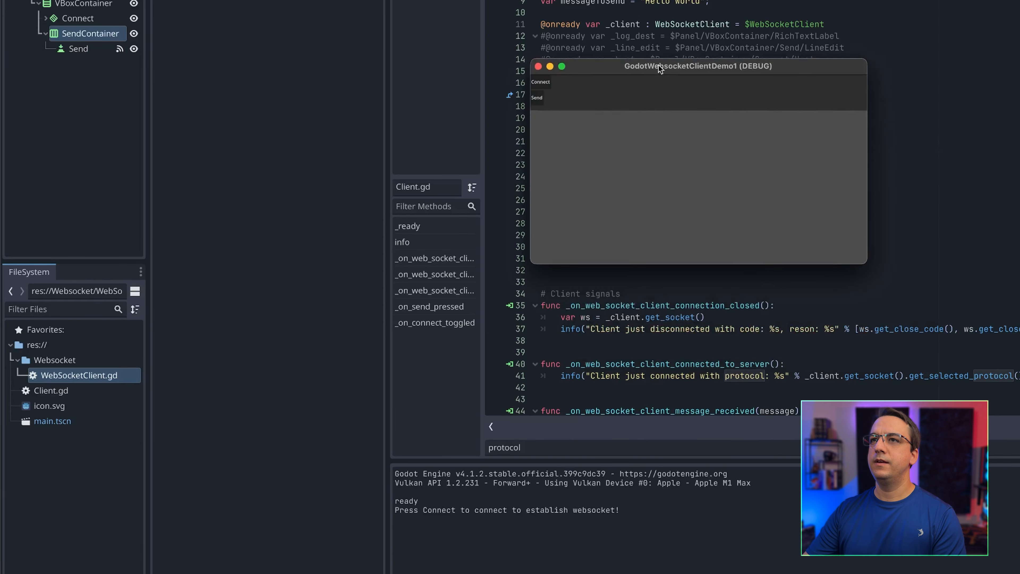
pyautogui.click(543, 82)
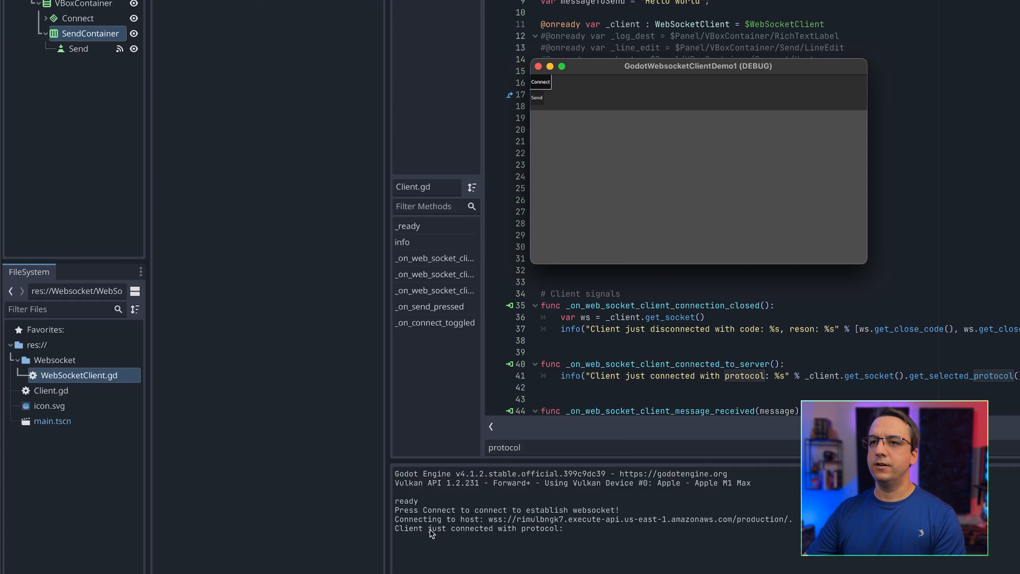
pyautogui.click(541, 531)
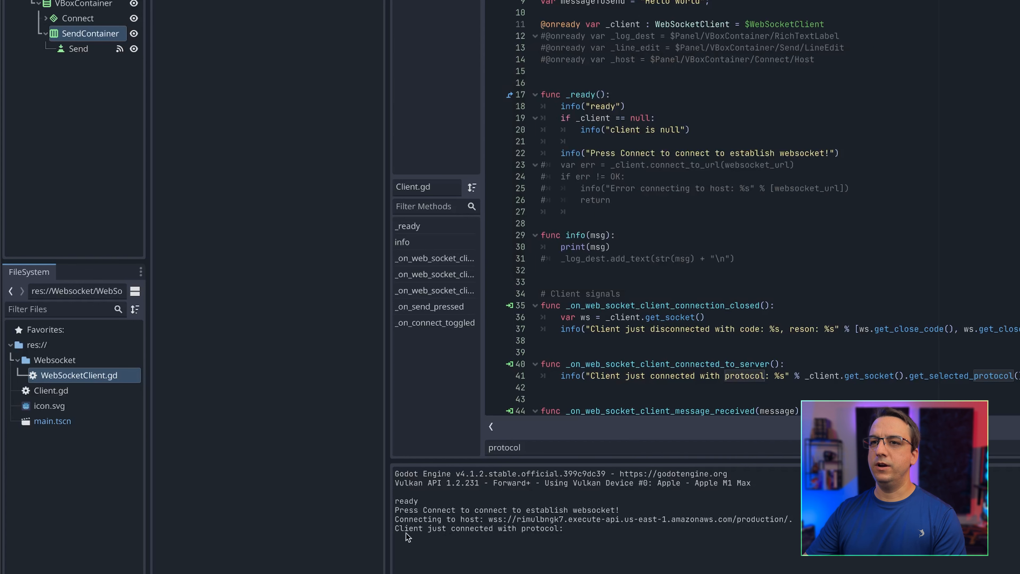
pyautogui.moveTo(508, 531); pyautogui.dragTo(576, 532)
pyautogui.click(578, 535)
# - Switch to Chrome and open the latest CloudWatch log stream of the WebsocketLambdaDemo function
pyautogui.press('super+Tab')
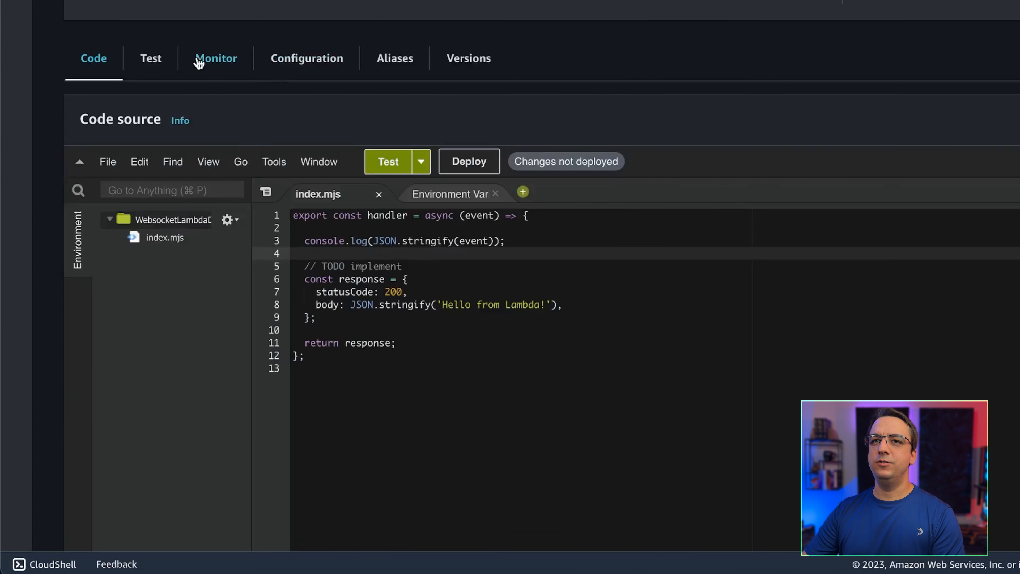
pyautogui.click(220, 61)
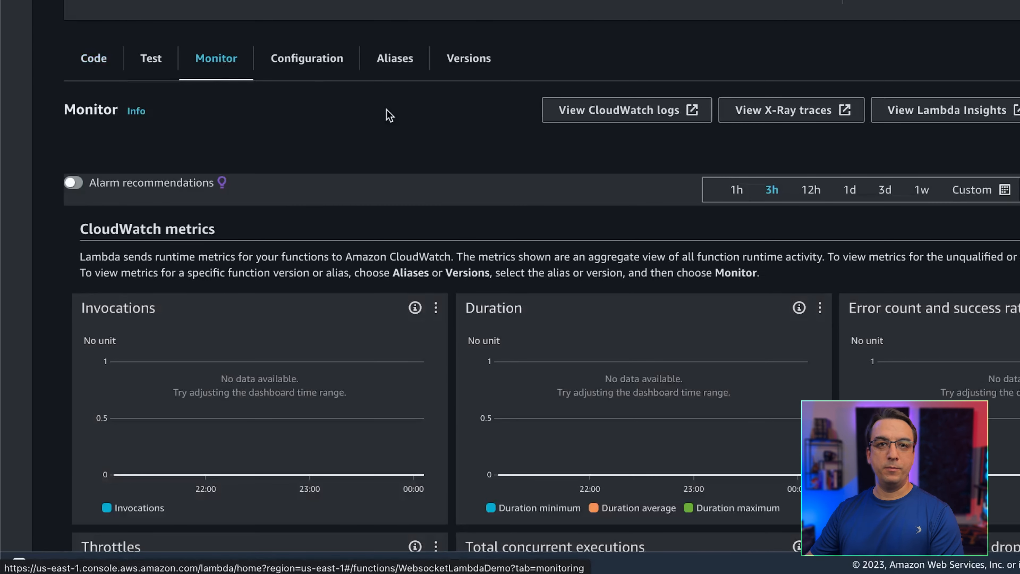
pyautogui.click(632, 116)
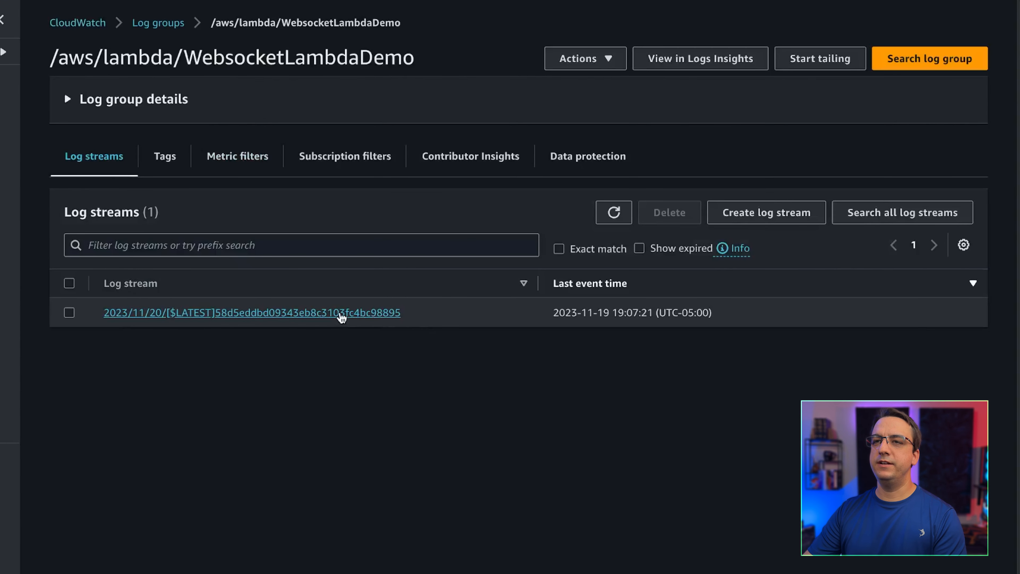
pyautogui.click(341, 314)
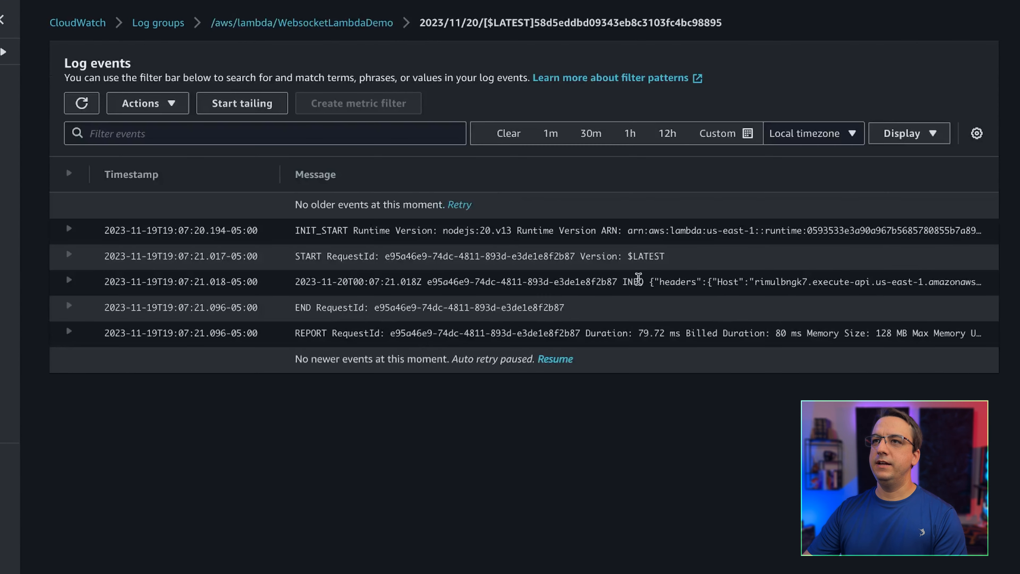
# - Expand the logged INFO event and examine the routeKey and eventType in its requestContext
pyautogui.click(80, 282)
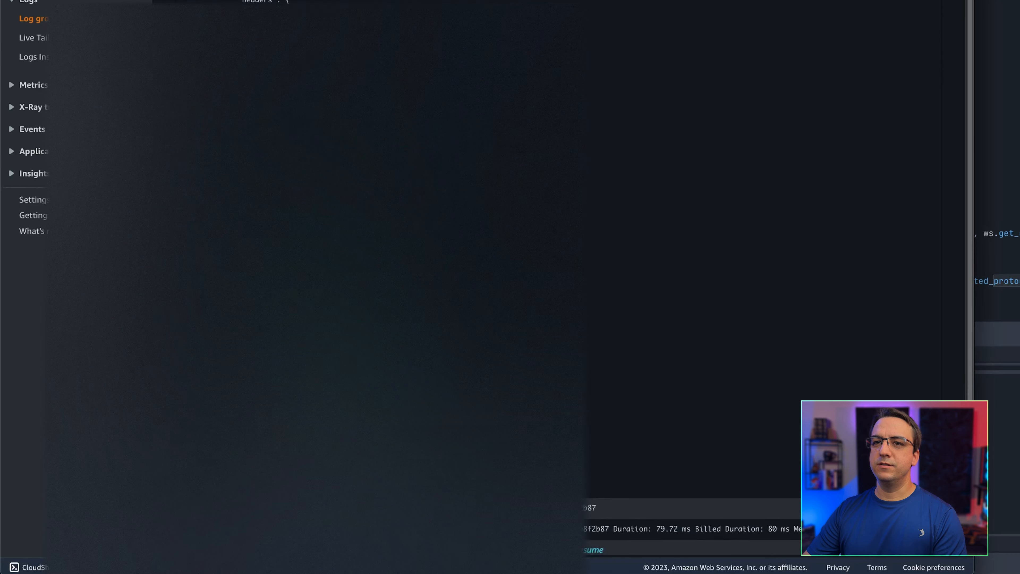
pyautogui.scroll(-1, 341, 281)
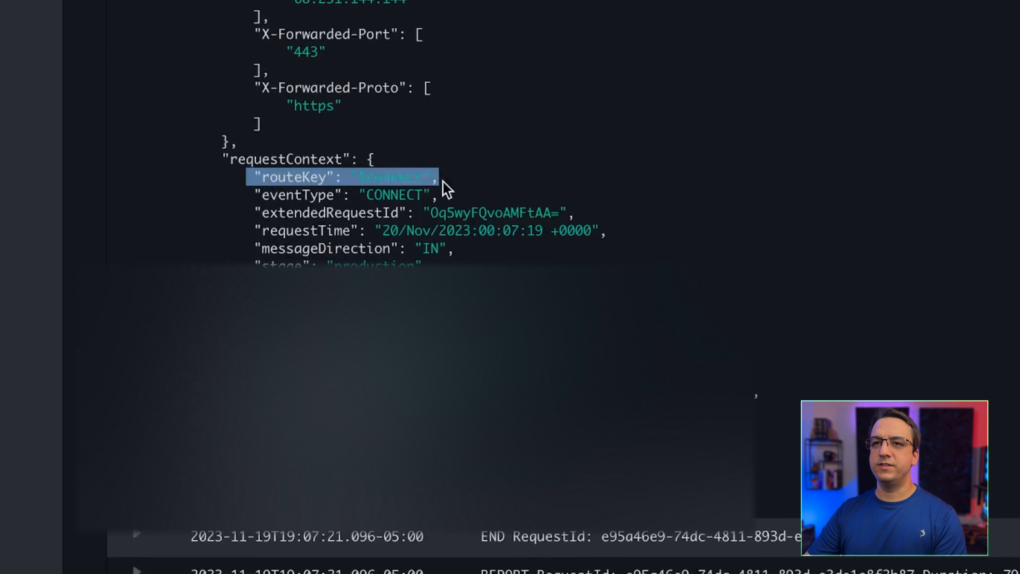
pyautogui.doubleClick(375, 177)
pyautogui.doubleClick(402, 195)
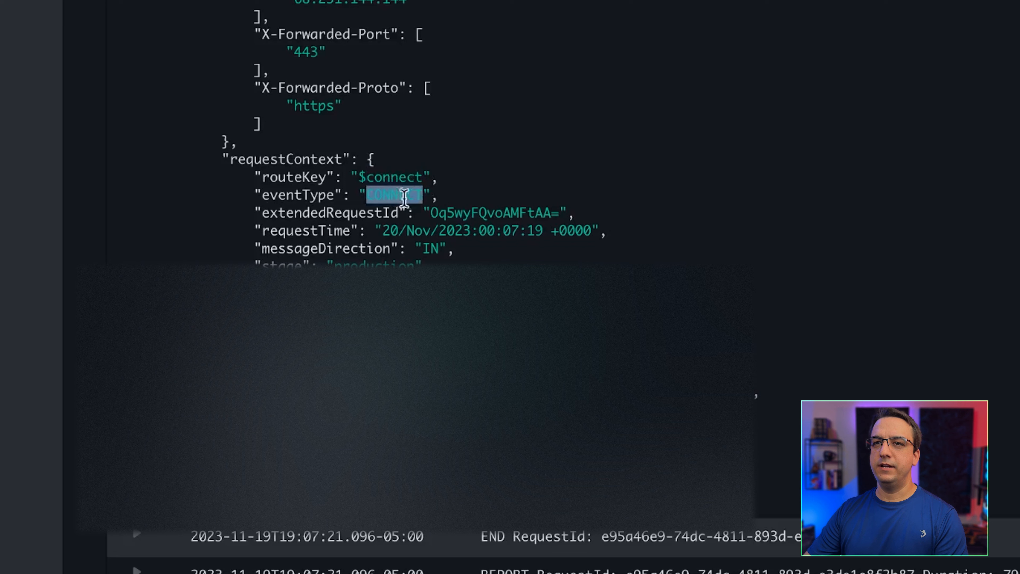
pyautogui.doubleClick(415, 177)
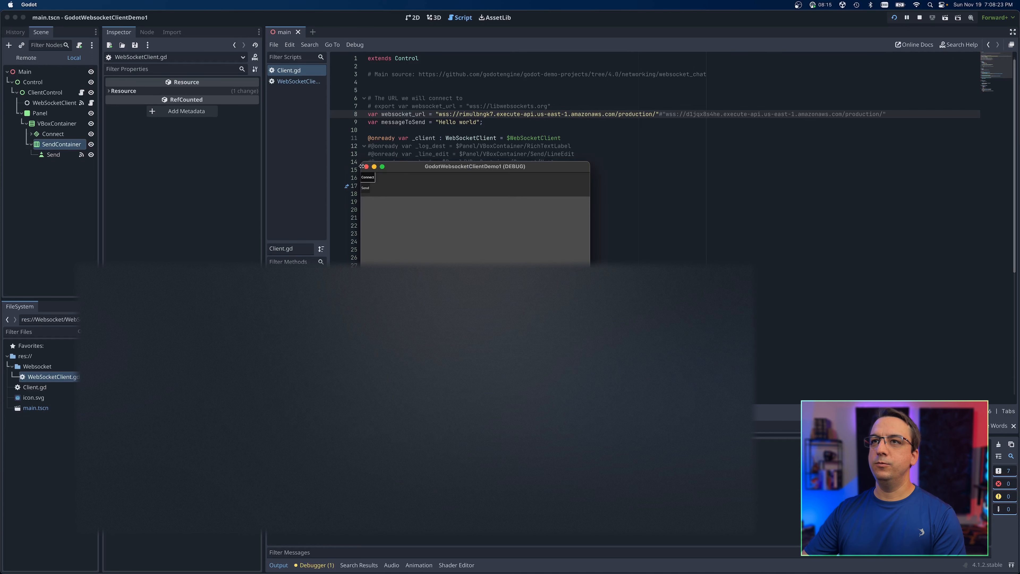
# - Close the running game window in Godot and reload the CloudWatch log events in Chrome
pyautogui.click(366, 167)
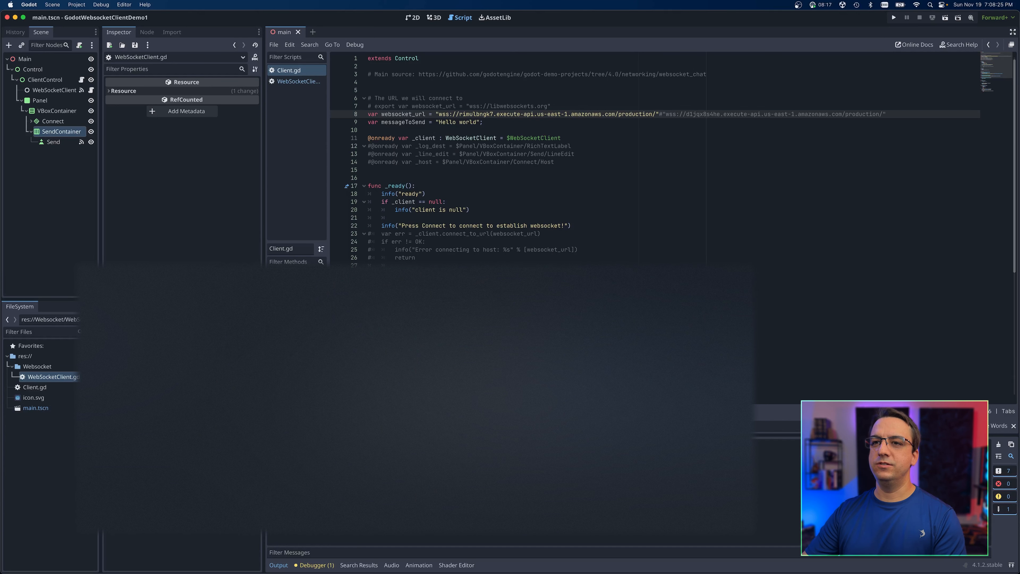
pyautogui.press('super+Tab')
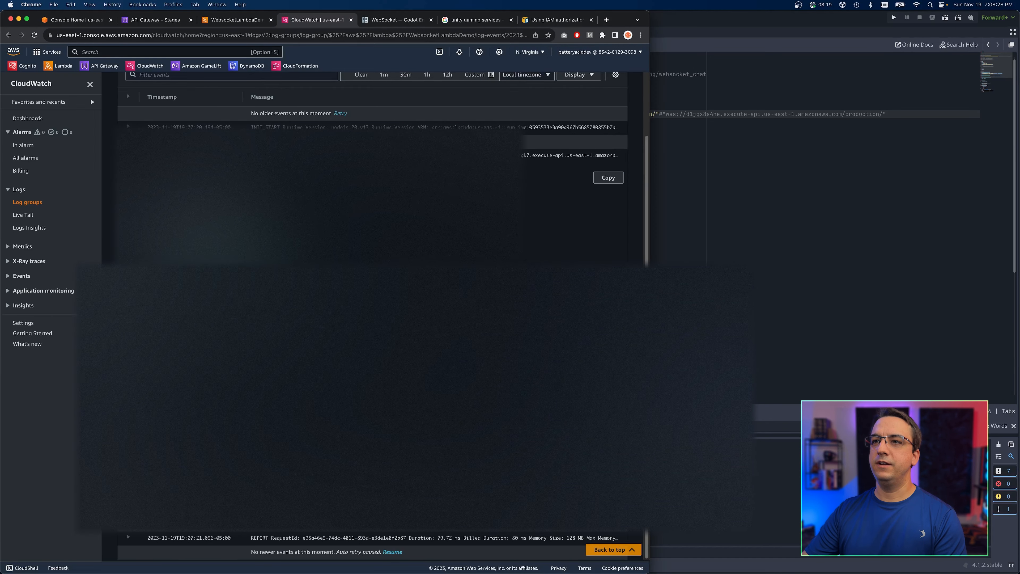
pyautogui.press('super+r')
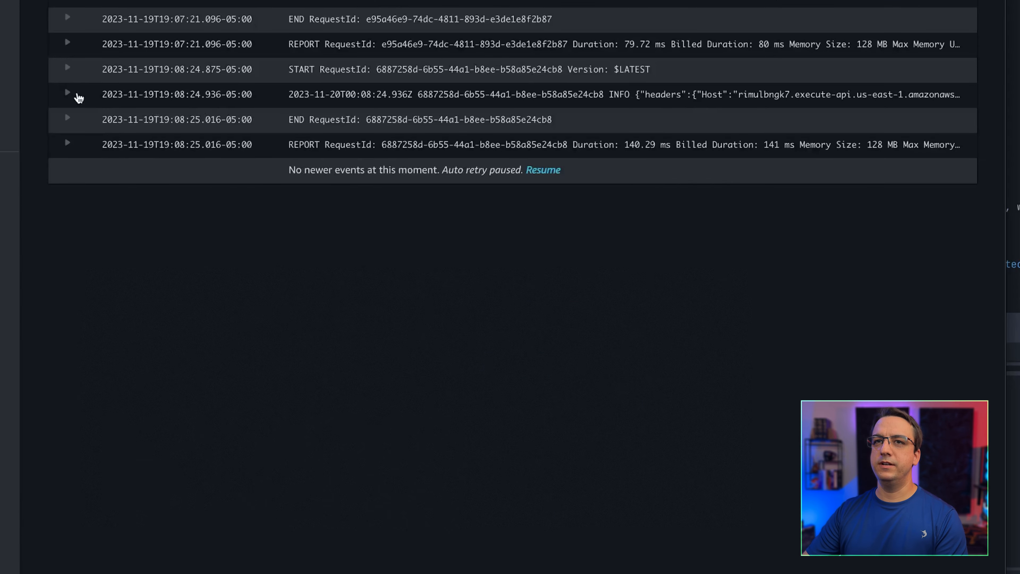
# - Expand the newest INFO log event and examine the routeKey in its requestContext
pyautogui.click(128, 283)
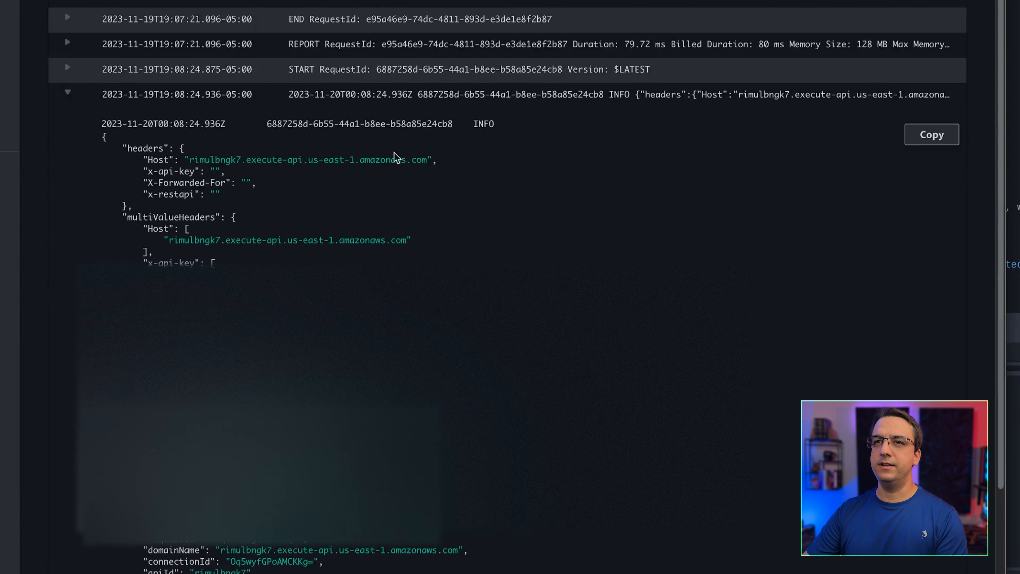
pyautogui.scroll(-3, 257, 242)
pyautogui.moveTo(139, 274); pyautogui.dragTo(146, 274)
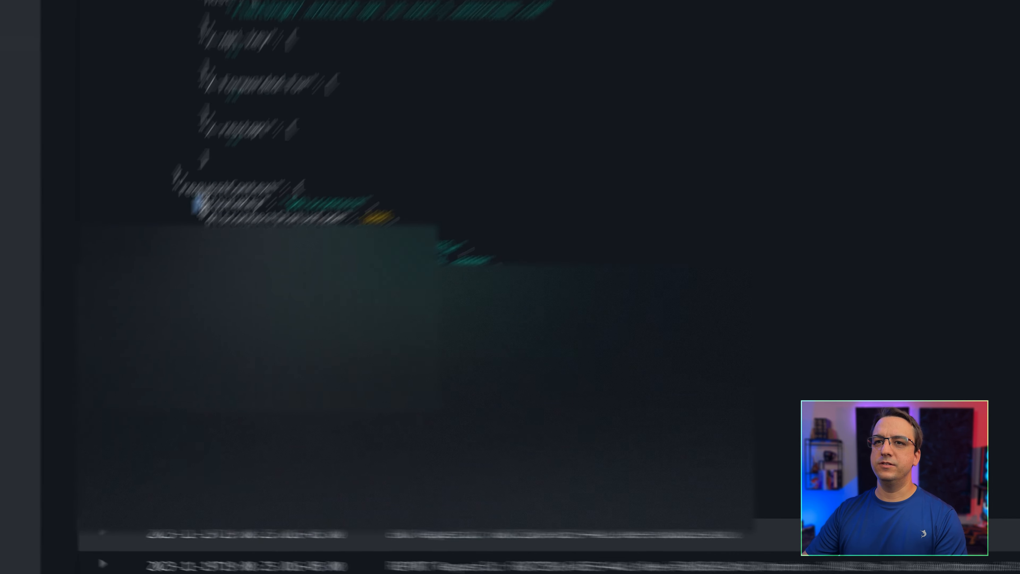
pyautogui.moveTo(199, 205); pyautogui.dragTo(462, 139)
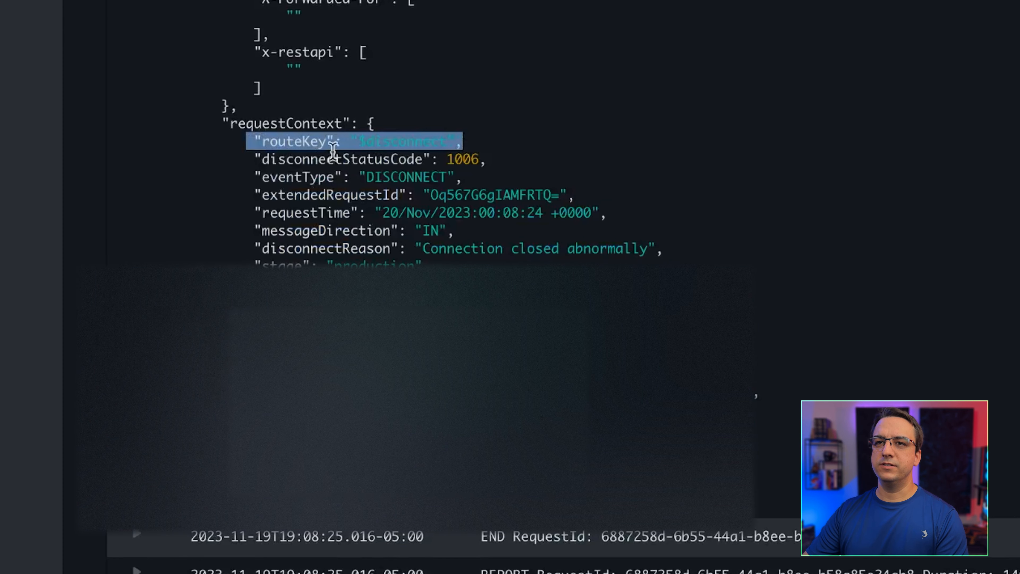
# - Examine the disconnect event's routeKey and eventType in the expanded log entry
pyautogui.click(365, 141)
pyautogui.doubleClick(392, 177)
pyautogui.click(526, 229)
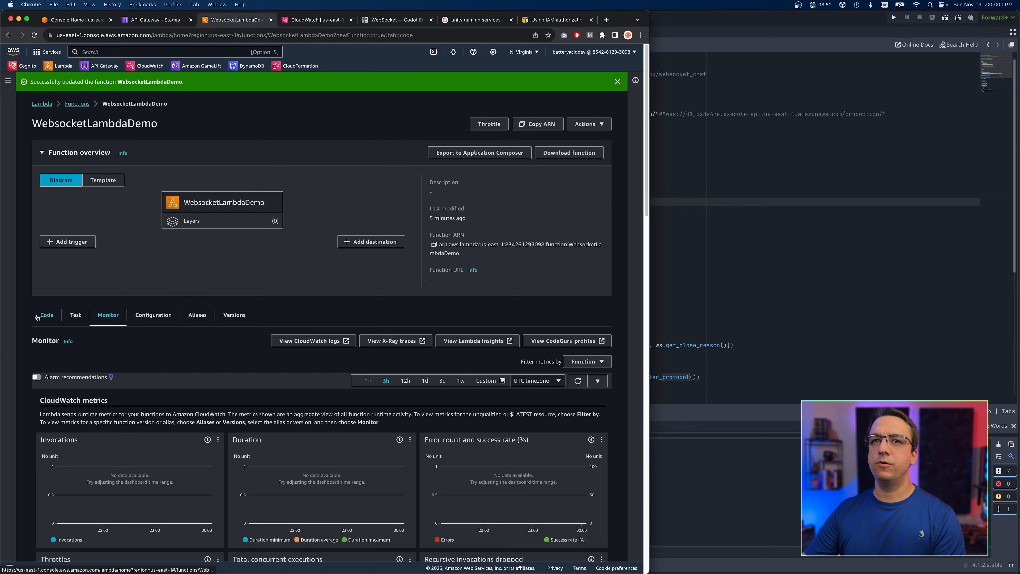
# - Open the WebsocketLambdaDemo function's code and declare let responseMsg = ""; below the console.log line in index.mjs
pyautogui.click(46, 315)
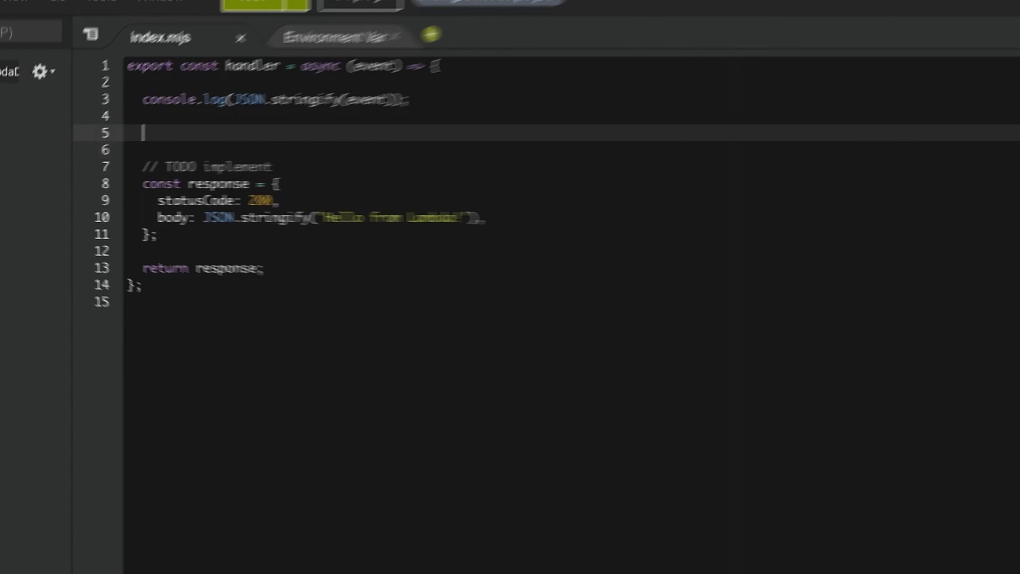
pyautogui.write('let responseMsg = "";')
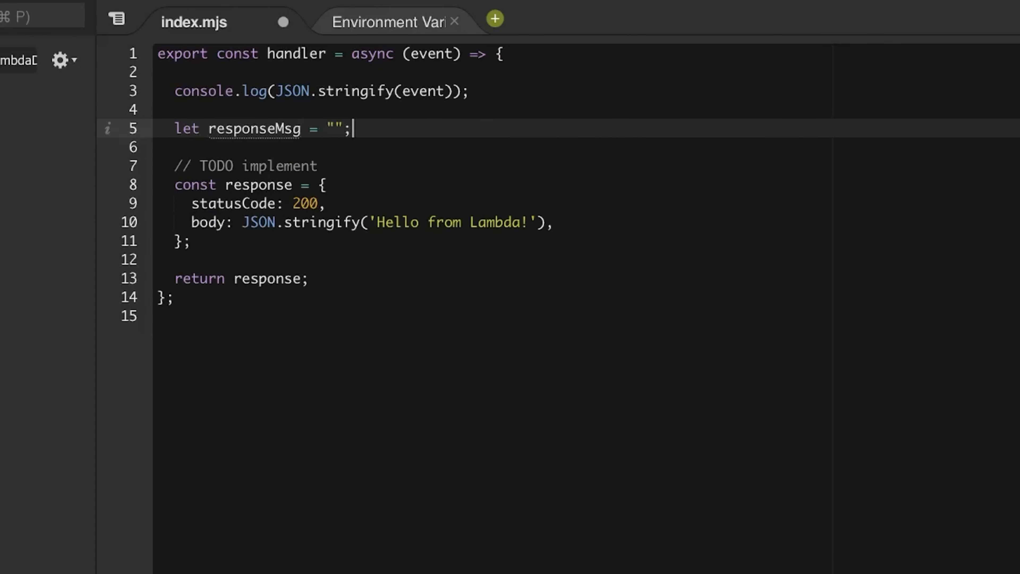
# - Add an if (event.requestContext) block below the responseMsg declaration
pyautogui.press('Return')
pyautogui.press('Return')
pyautogui.write('if (event.requestcont')
pyautogui.press('BackSpace')
pyautogui.press('BackSpace')
pyautogui.press('BackSpace')
pyautogui.press('BackSpace')
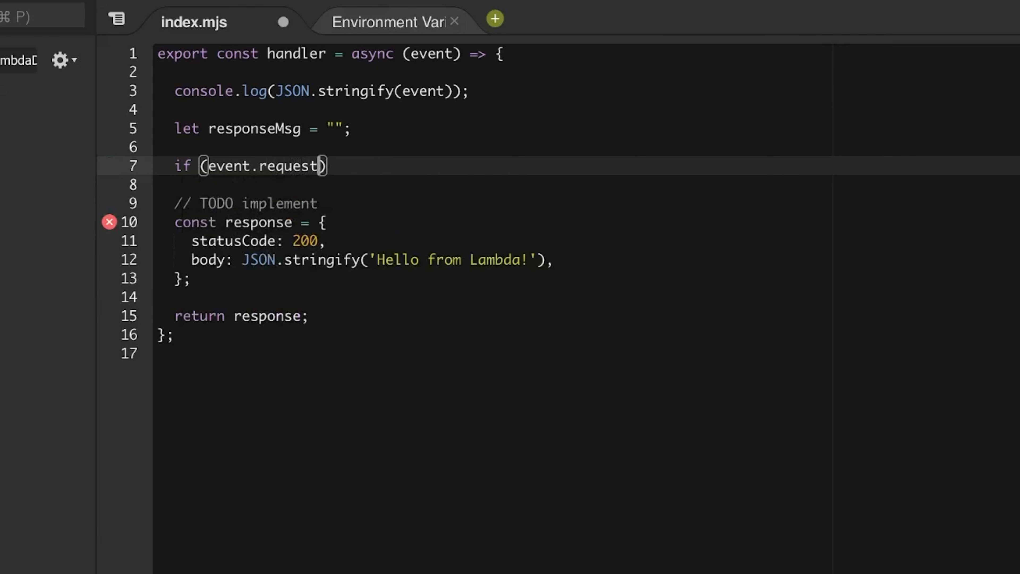
pyautogui.write('Context')
pyautogui.press('super+s')
pyautogui.write(') {')
pyautogui.press('Return')
# - Nest a condition inside the requestContext block testing event.requestContext.eventType == "CONNECT" and save the file
pyautogui.write('if ')
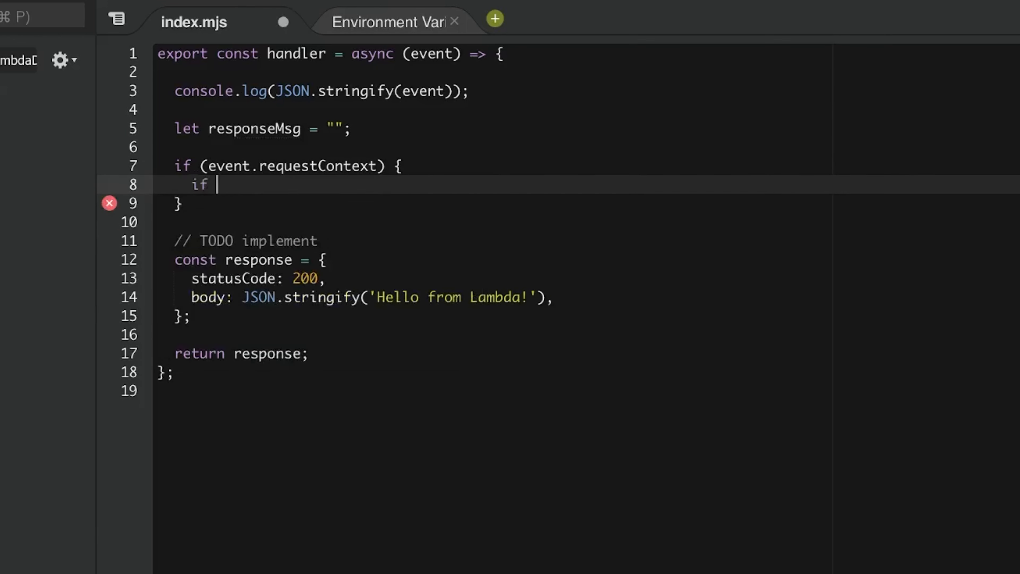
pyautogui.write('(event.requestContext.event')
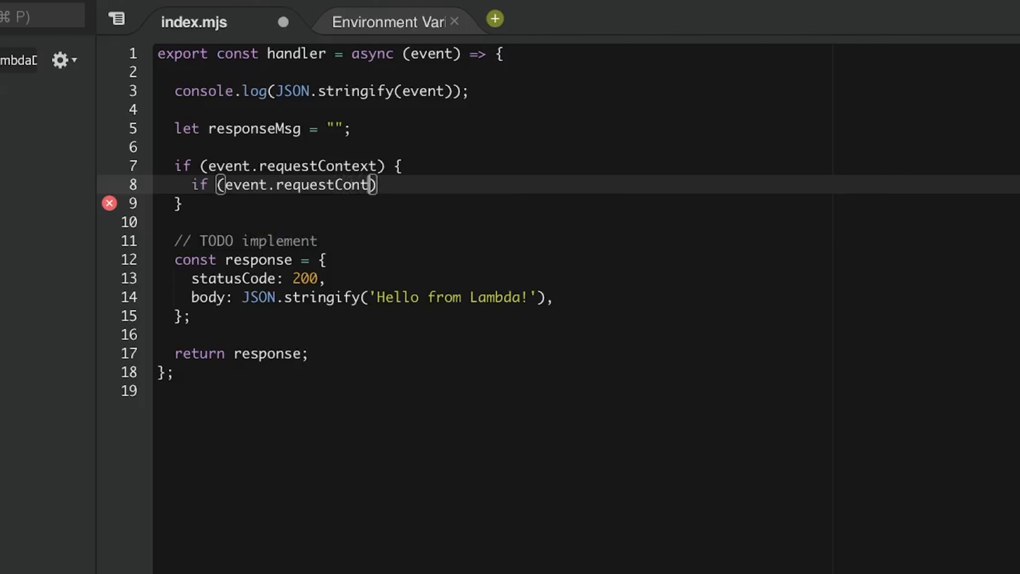
pyautogui.write('Type == "CONNECT") {')
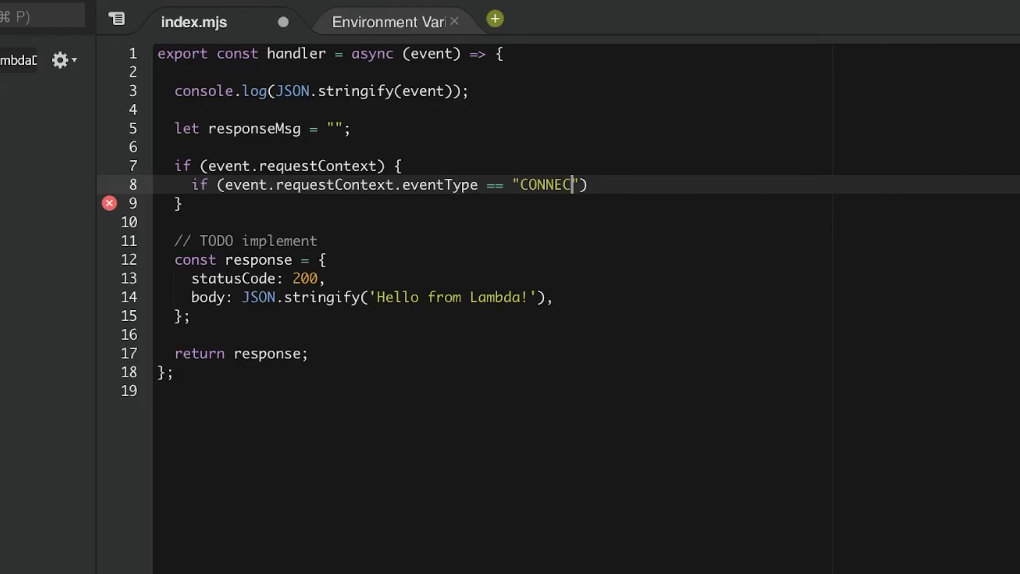
pyautogui.press('Return')
pyautogui.press('super+s')
# - Log "WebSocket Connected!" to the console inside the CONNECT branch
pyautogui.write('console.log("WeSo')
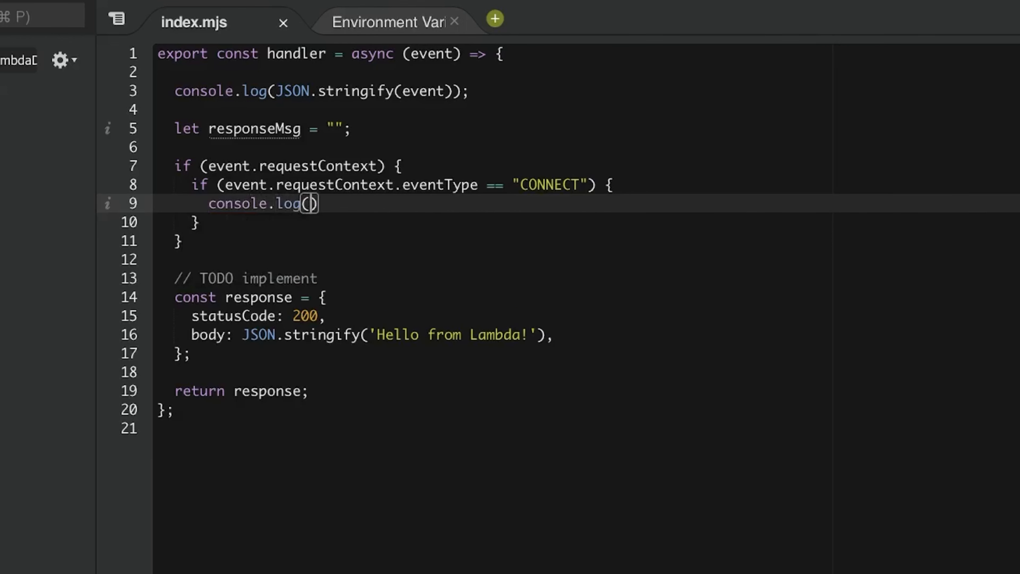
pyautogui.press('BackSpace')
pyautogui.press('BackSpace')
pyautogui.write('bSocket Connected!')
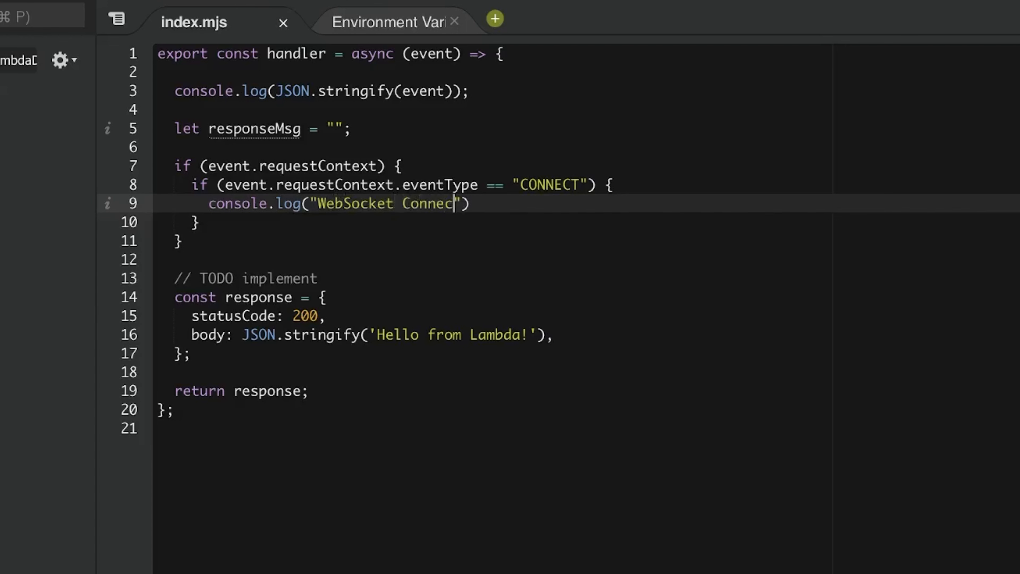
pyautogui.press('Down')
pyautogui.press('Up')
pyautogui.press('Down')
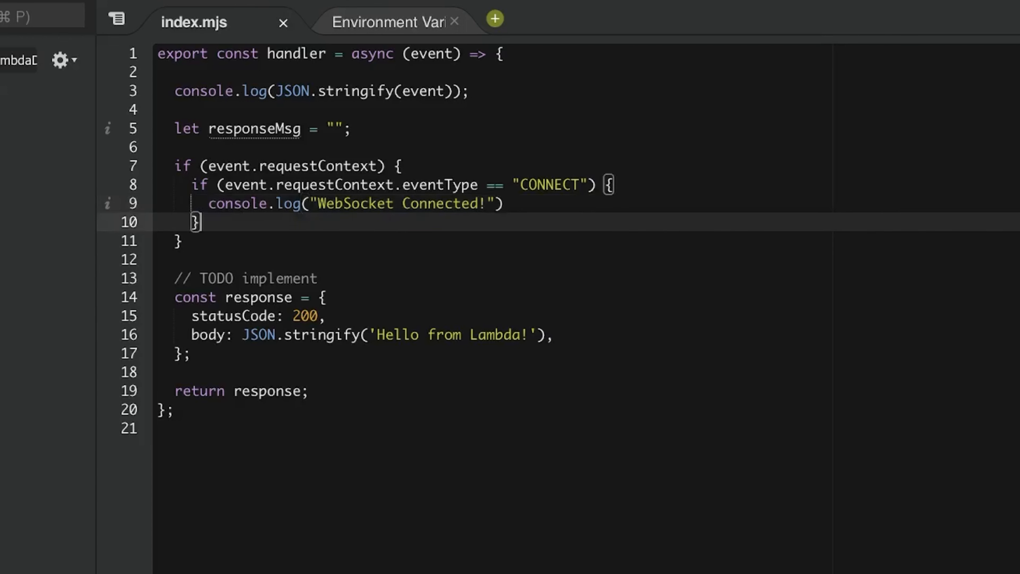
# - Add an else if branch after the CONNECT block testing event.requestContext.eventType == "DISCONNECT"
pyautogui.press('Return')
pyautogui.write('else if(){')
pyautogui.press('Return')
pyautogui.press('Up')
pyautogui.press('super+Right')
pyautogui.press('Left')
pyautogui.press('Left')
pyautogui.press('Left')
pyautogui.press('Right')
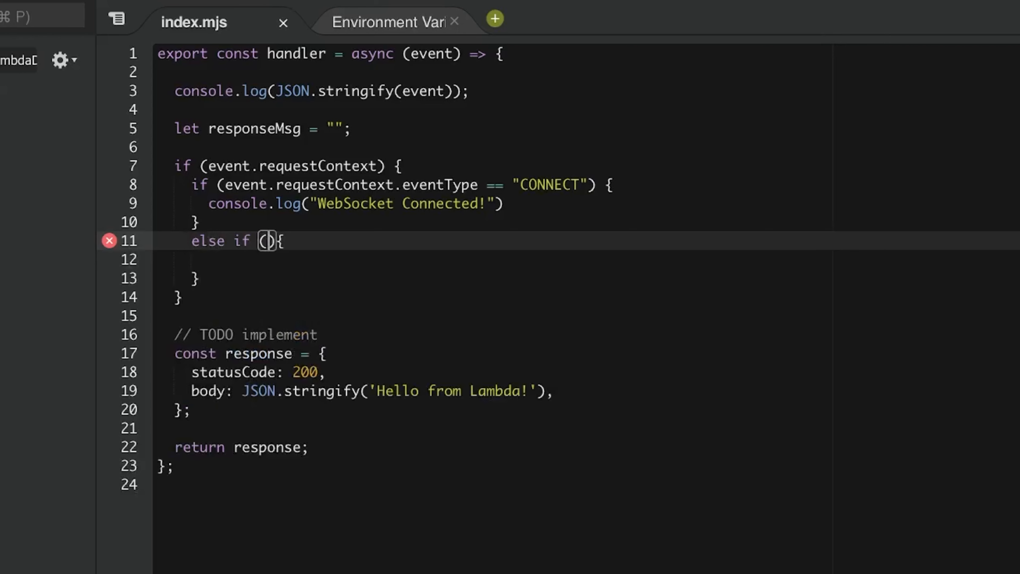
pyautogui.write('event.requestC')
pyautogui.press('Return')
pyautogui.write('.eventType == "')
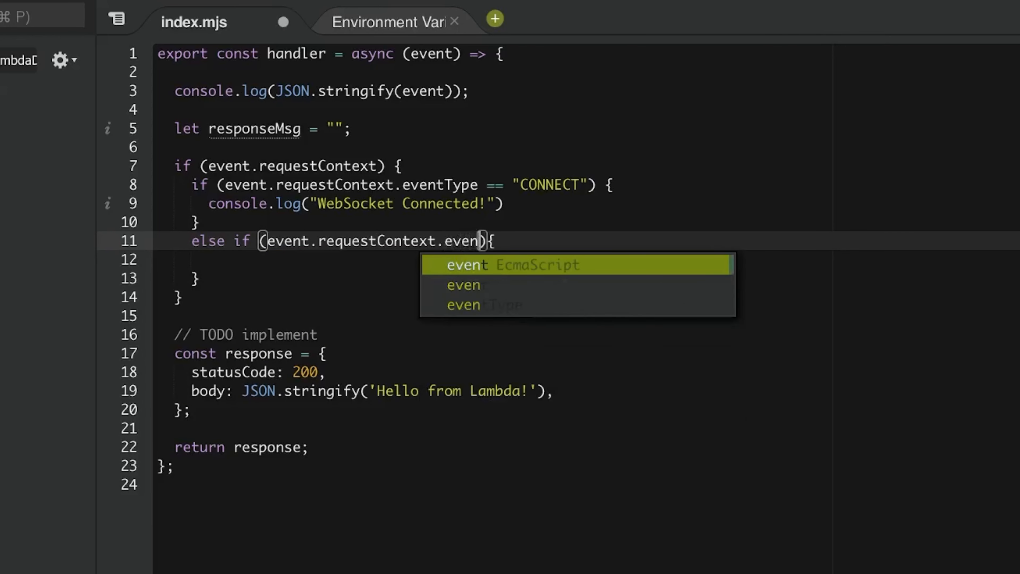
pyautogui.write('DISCONNECT')
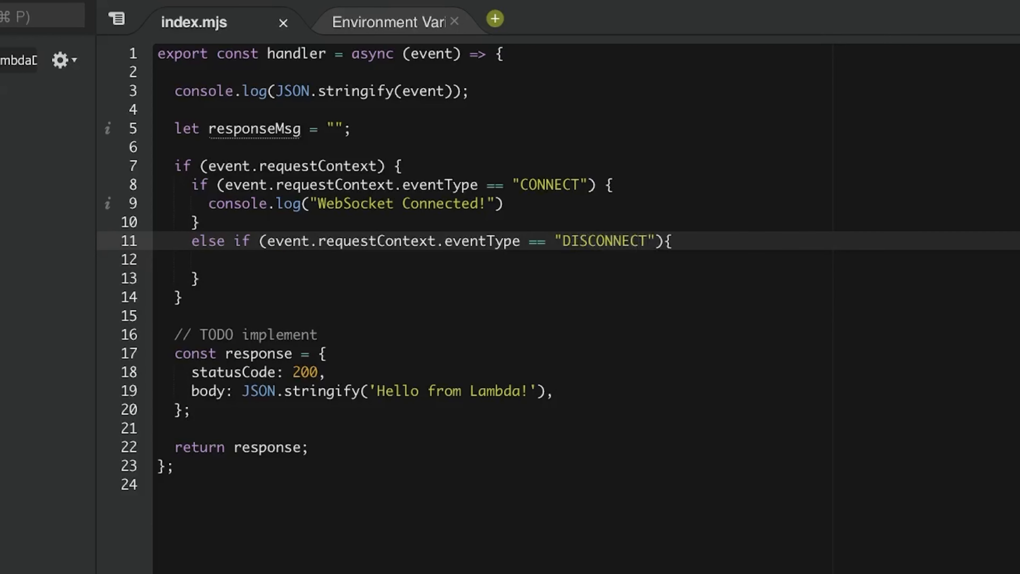
# - Copy the "WebSocket Connected!" log statement into the DISCONNECT branch and end both statements with semicolons
pyautogui.press('Down')
pyautogui.press('Up')
pyautogui.press('Up')
pyautogui.press('Up')
pyautogui.press('shift+super+Left')
pyautogui.press('super+c')
pyautogui.press('Right')
pyautogui.write(';')
pyautogui.press('Down')
pyautogui.press('Down')
pyautogui.press('Down')
pyautogui.press('super+v')
pyautogui.write(';')
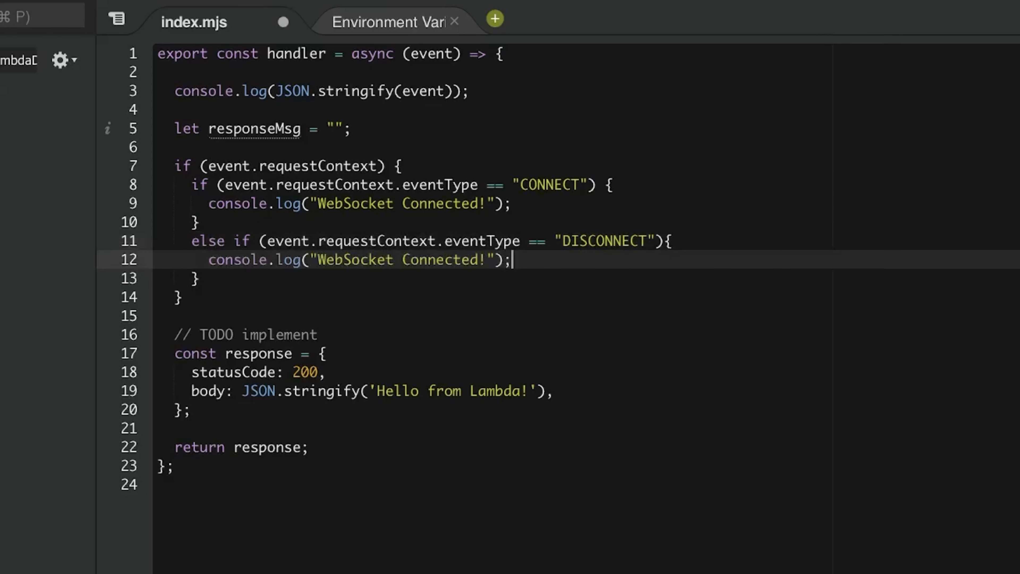
# - Change the log message in the DISCONNECT branch to "WebSocket Disconnected!" and reformat the code with four-space indentation
pyautogui.press('Delete')
pyautogui.write('Disc')
pyautogui.press('Down')
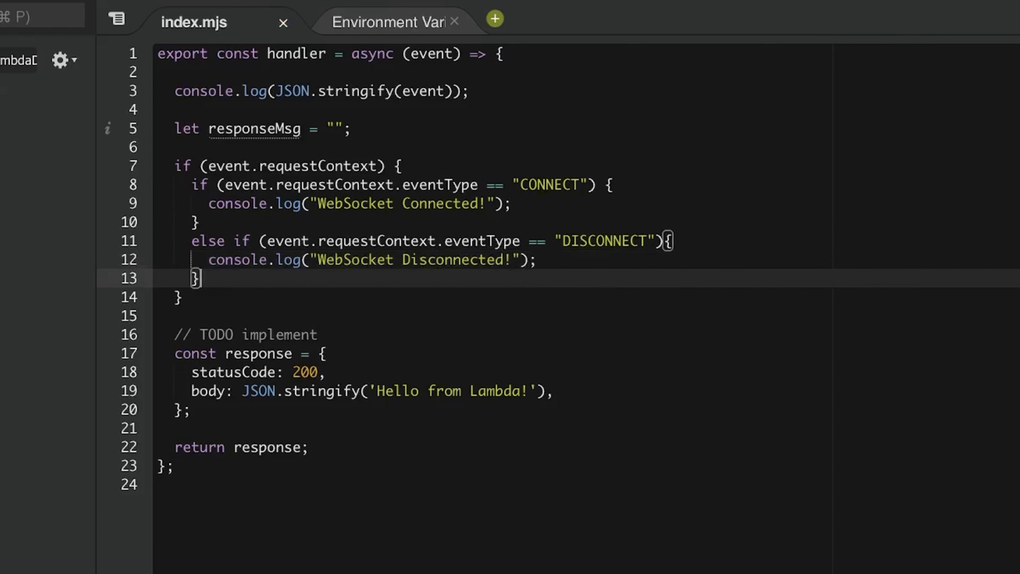
pyautogui.rightClick(357, 289)
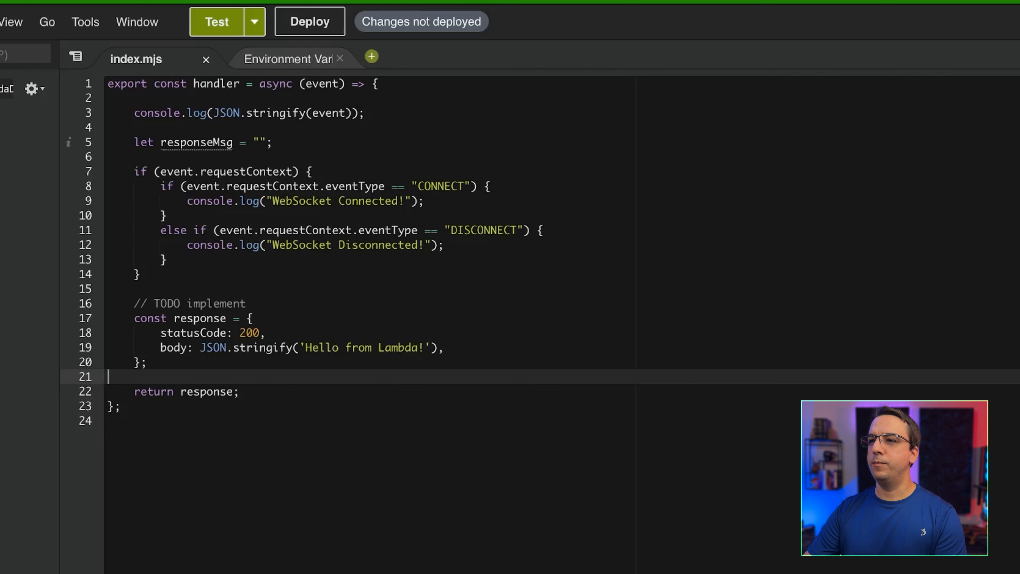
# - Review the requestContext check, the CONNECT and DISCONNECT eventType conditions and the log message in each branch
pyautogui.click(304, 315)
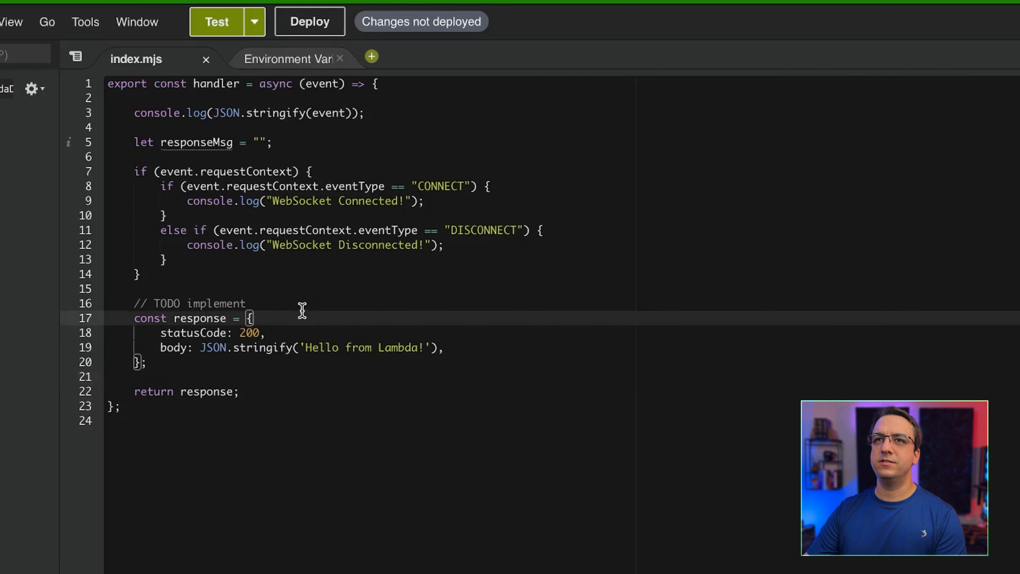
pyautogui.click(270, 263)
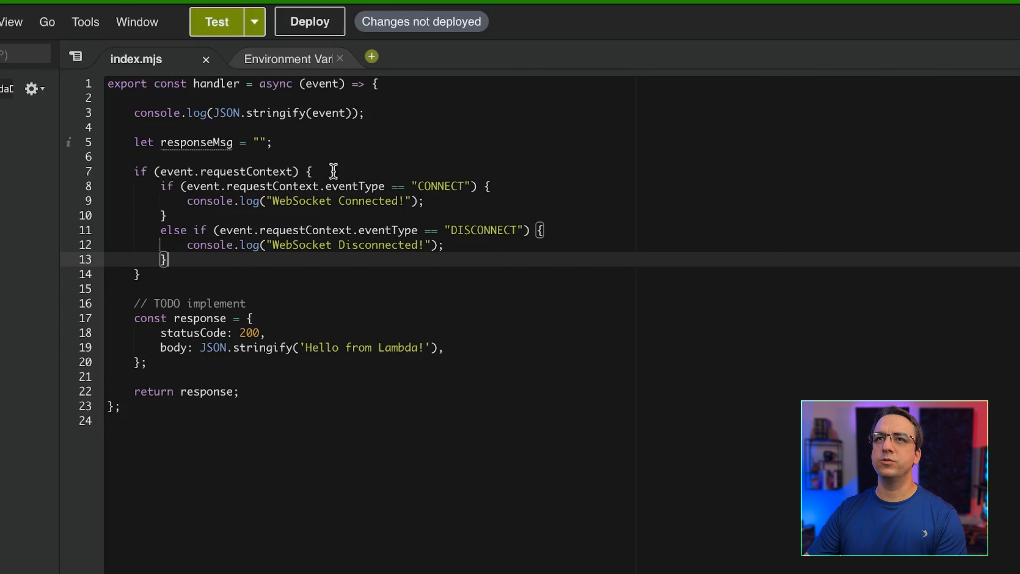
pyautogui.doubleClick(257, 172)
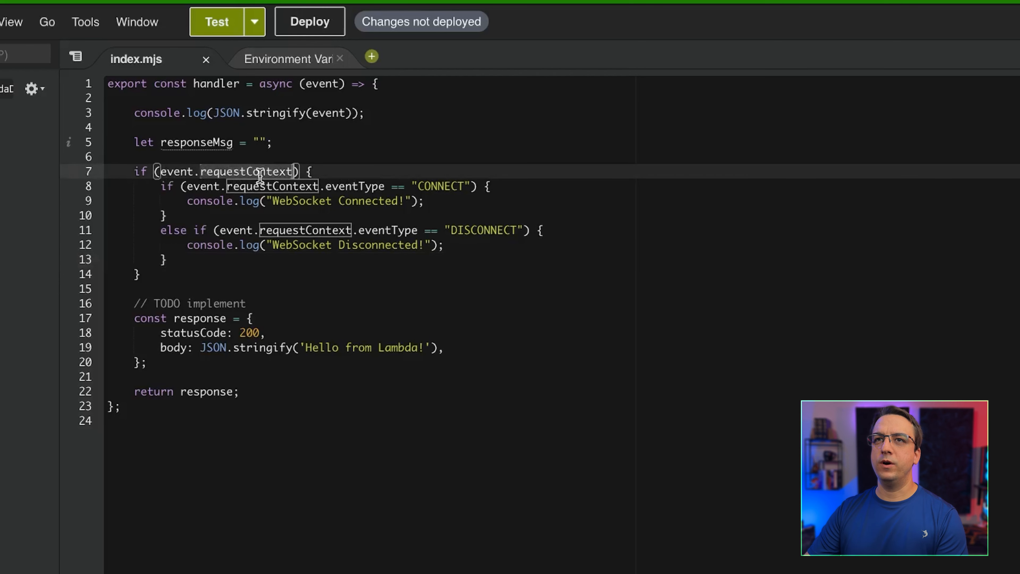
pyautogui.click(245, 171)
pyautogui.doubleClick(352, 187)
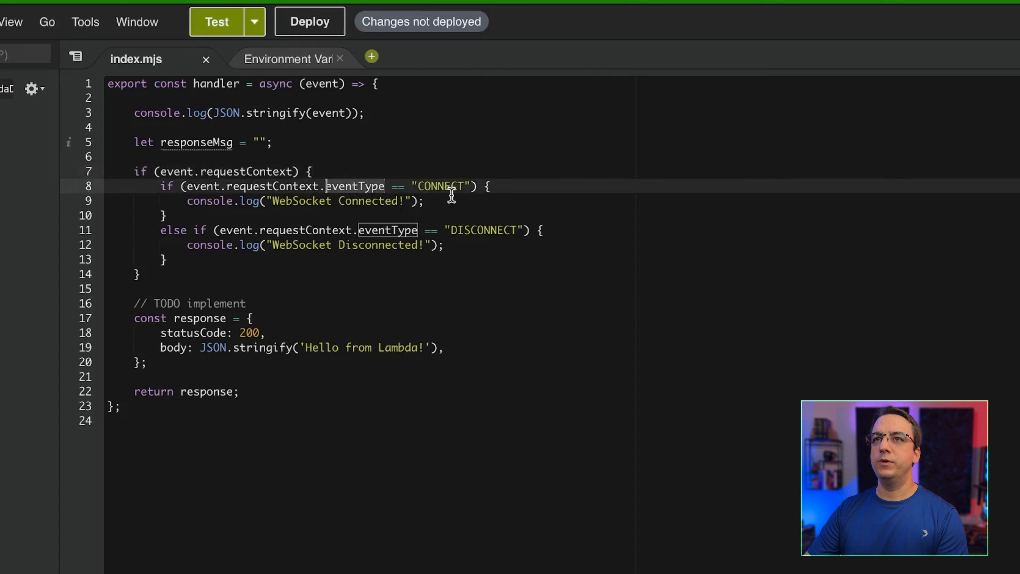
pyautogui.doubleClick(431, 186)
pyautogui.moveTo(246, 203); pyautogui.dragTo(382, 201)
pyautogui.click(382, 201)
pyautogui.doubleClick(473, 228)
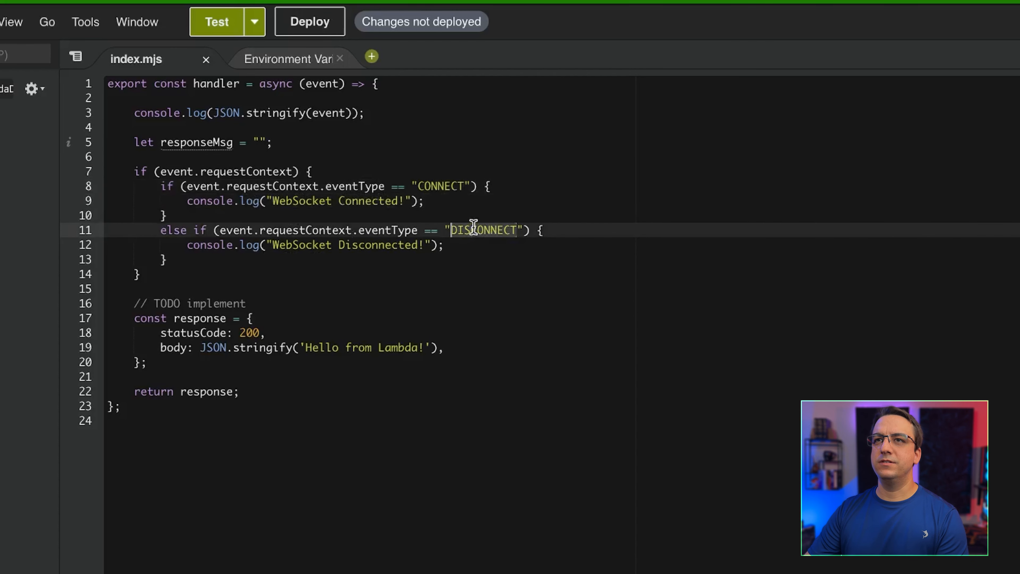
pyautogui.doubleClick(397, 246)
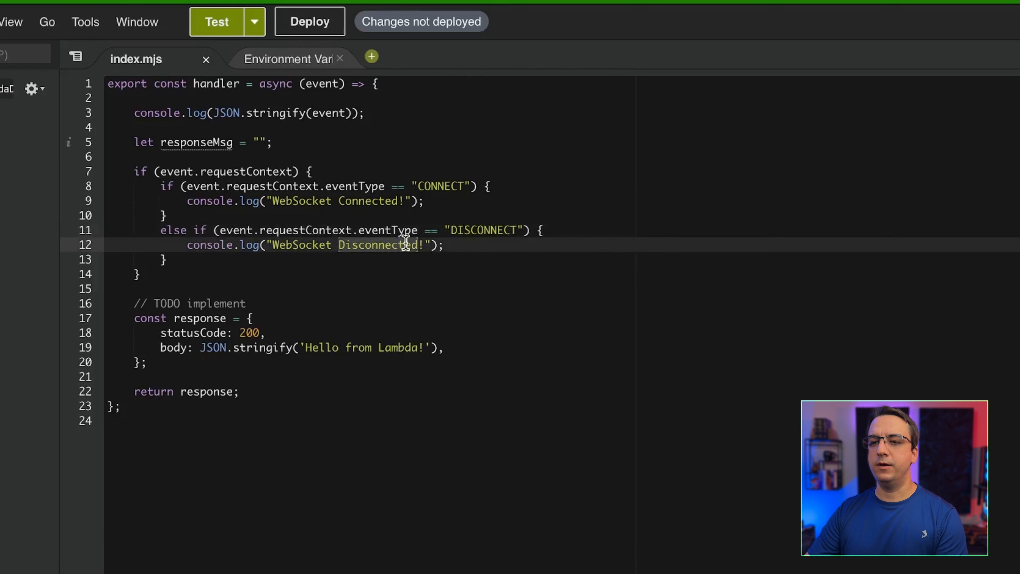
# - Start a responseMsg statement on a new line below the "WebSocket Connected!" log in the CONNECT branch
pyautogui.click(471, 204)
pyautogui.press('Return')
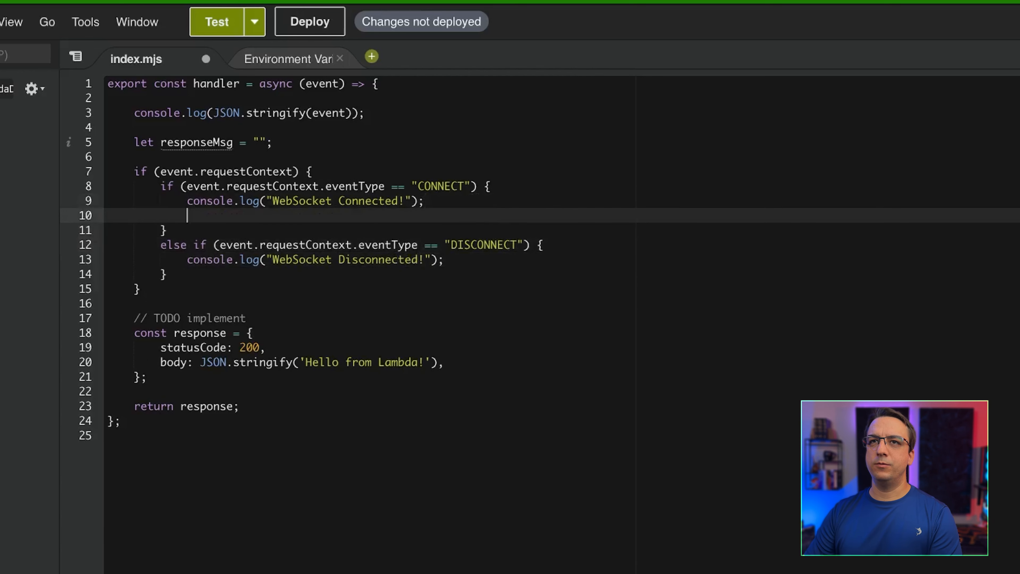
pyautogui.click(161, 142)
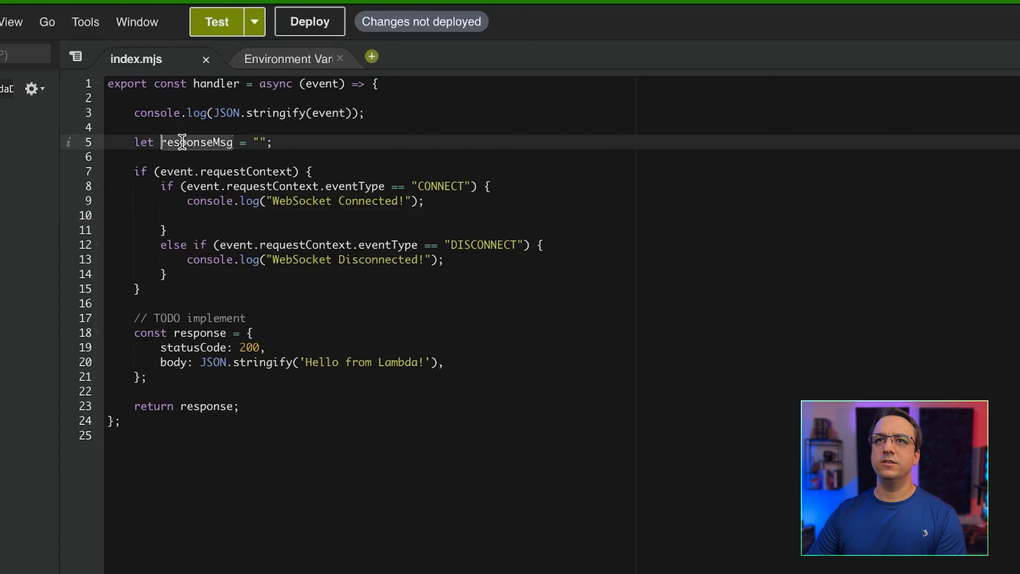
pyautogui.click(291, 218)
pyautogui.write('responseMsg')
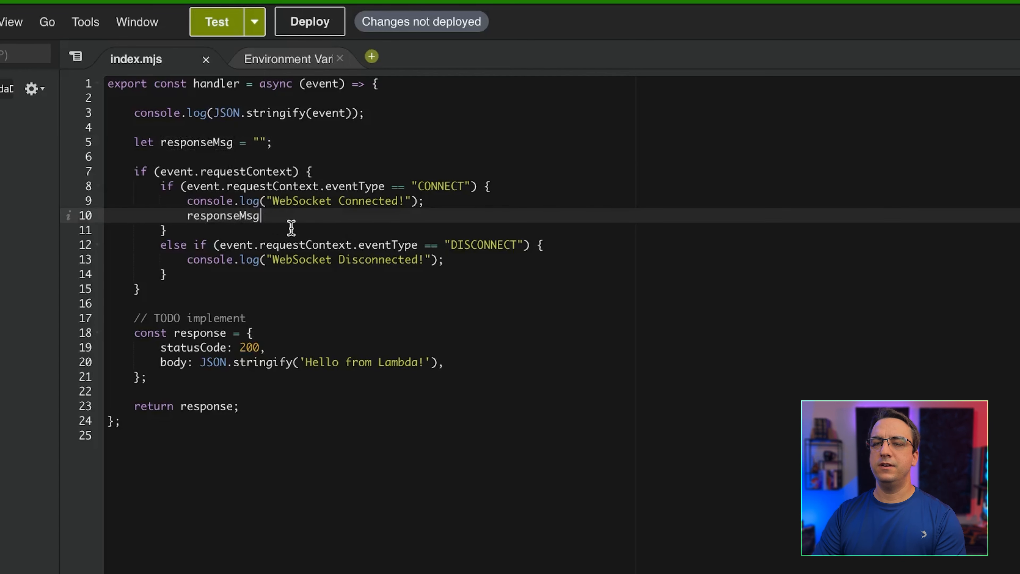
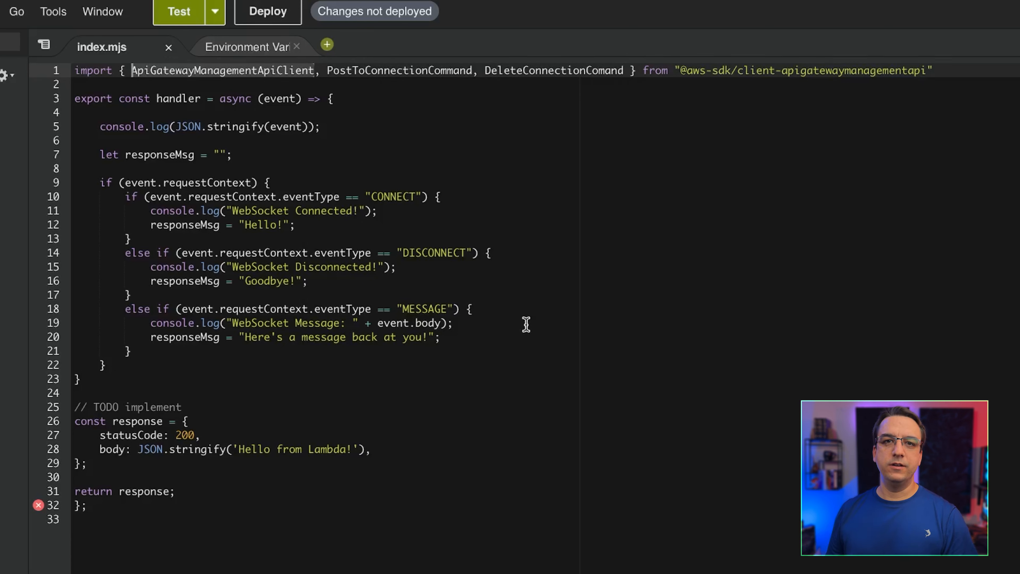
pyautogui.click(312, 86)
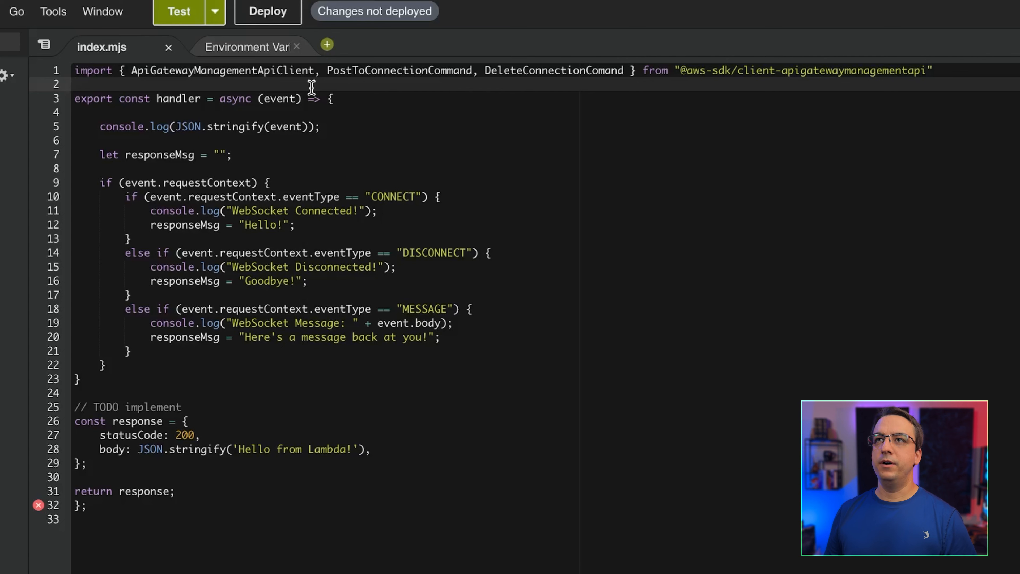
pyautogui.click(820, 72)
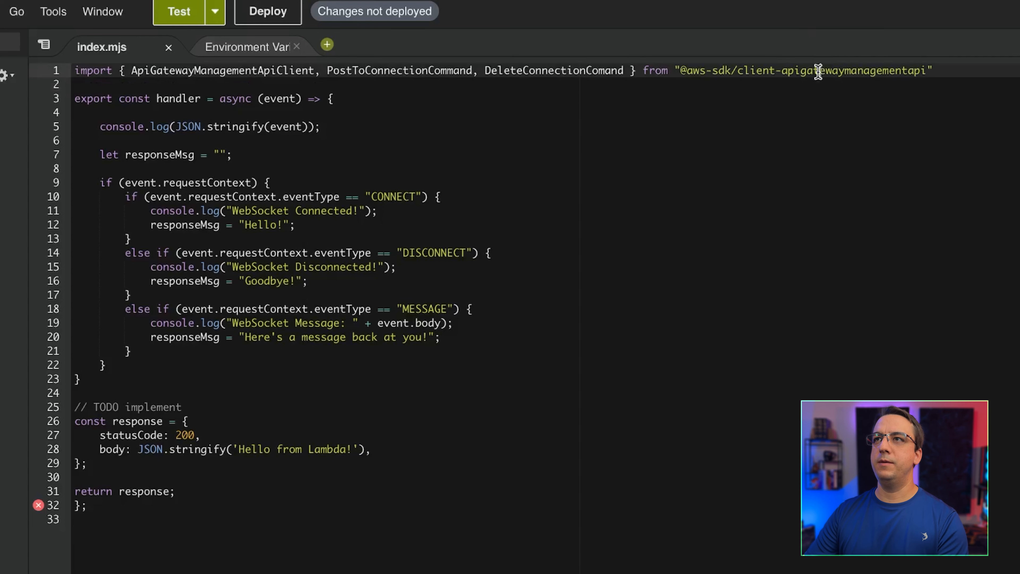
pyautogui.click(213, 72)
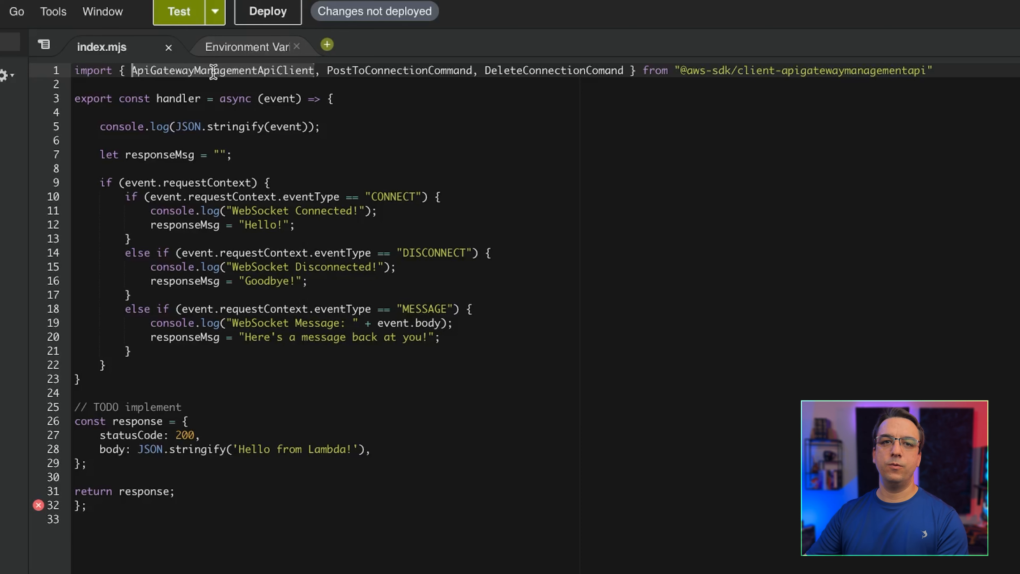
# - Declare const apigwManagementApi = new ApiGatewayManagementApiClient() below the responseMsg assignment in the MESSAGE branch
pyautogui.click(478, 334)
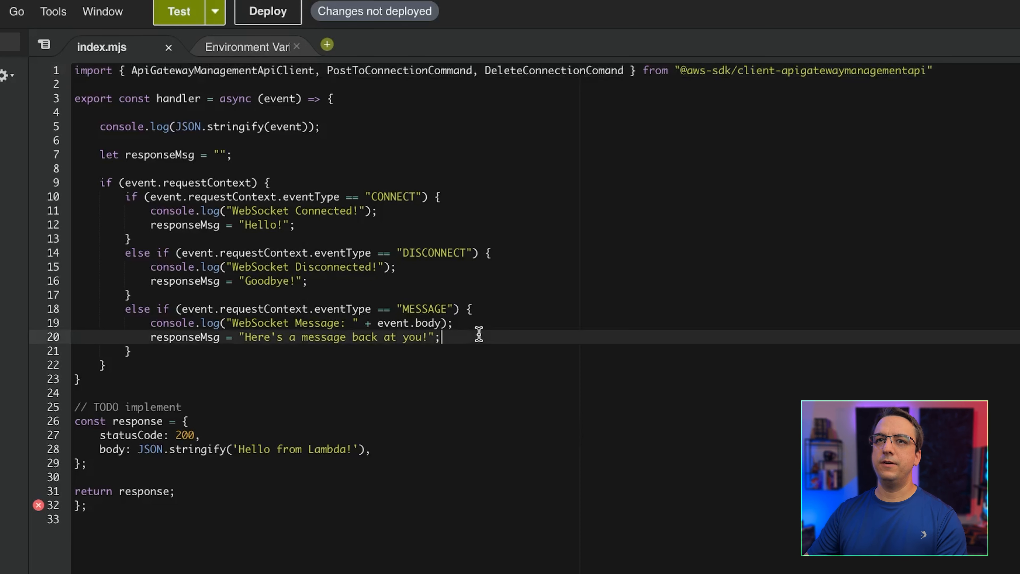
pyautogui.press('Return')
pyautogui.press('Return')
pyautogui.write('const ')
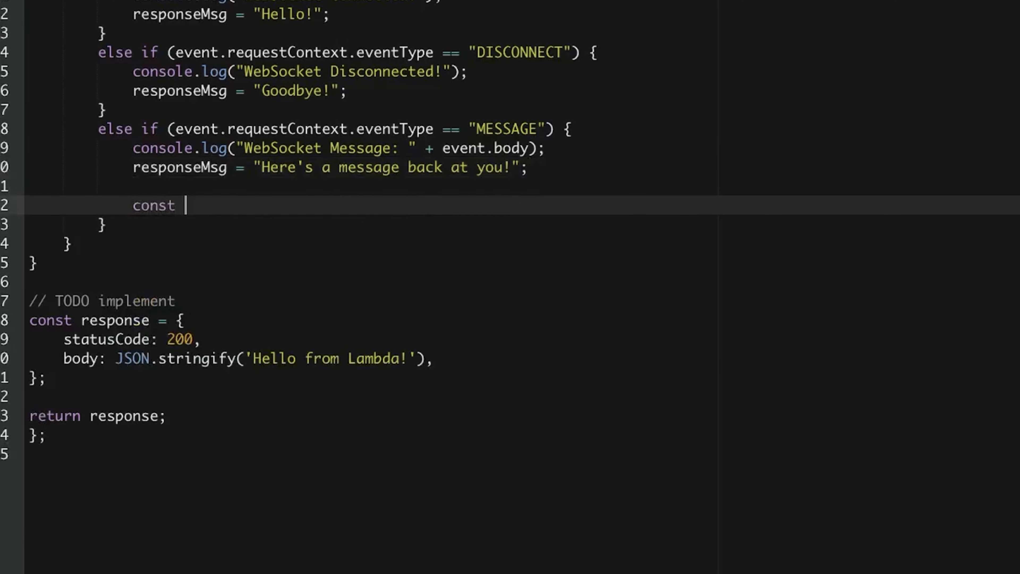
pyautogui.write('apigwManagement')
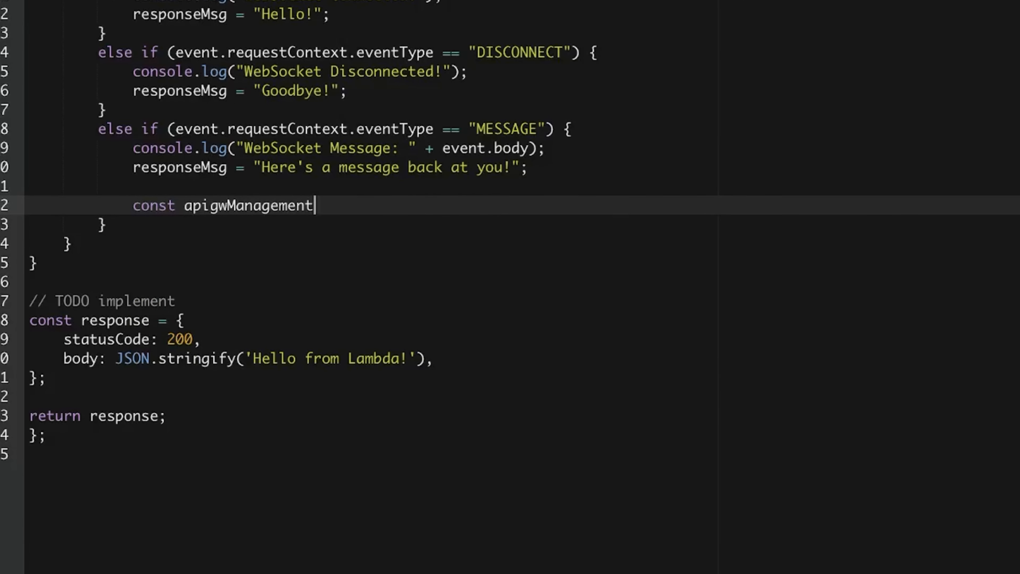
pyautogui.write('Api = new Api')
pyautogui.press('Return')
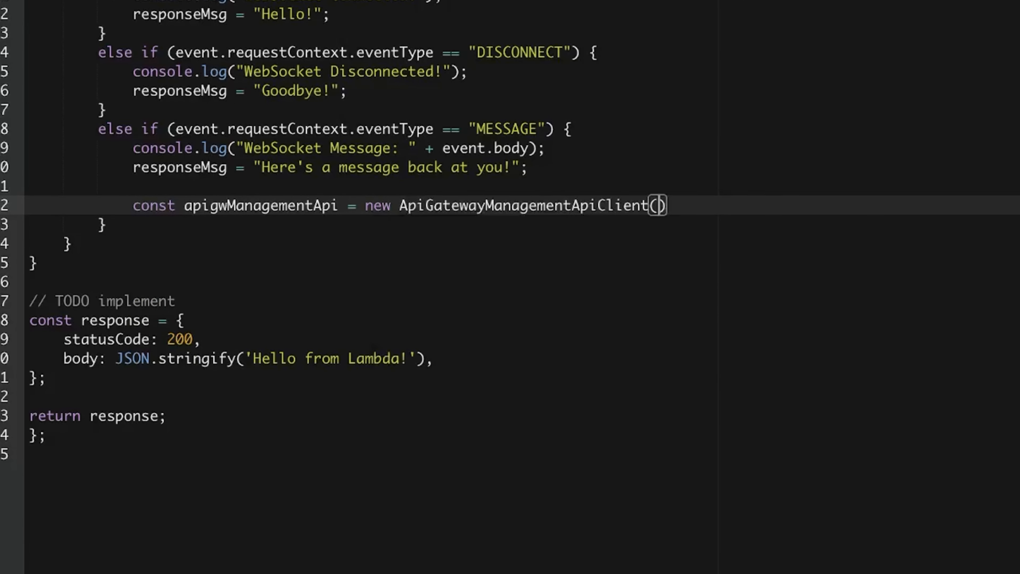
# - Give the ApiGatewayManagementApiClient constructor an options object with apiVersion set to '2018-11-29'
pyautogui.write('{')
pyautogui.press('Return')
pyautogui.write('apiVersion:')
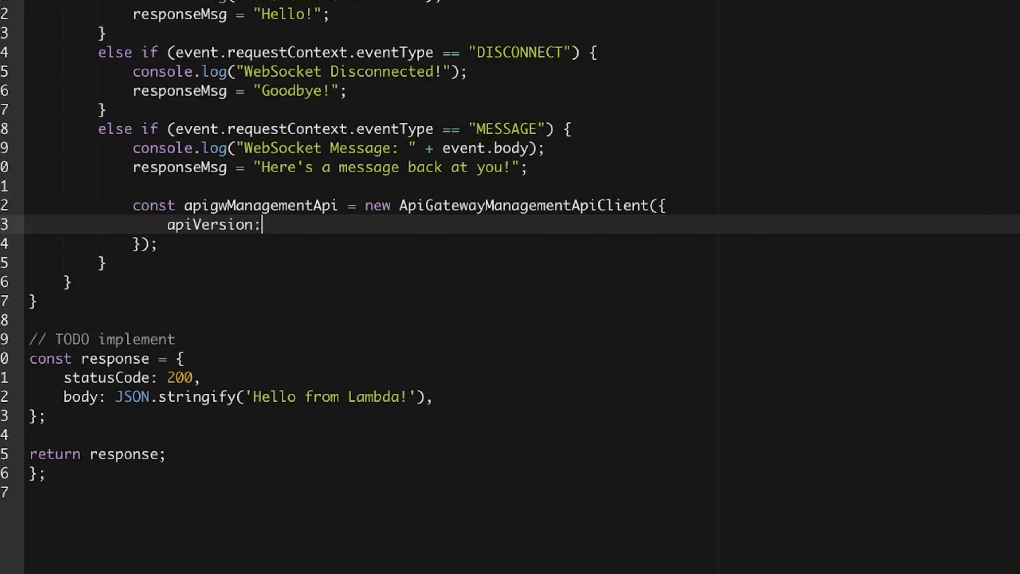
pyautogui.write(" '2018-11-29',")
pyautogui.press('Return')
pyautogui.write('endpoint: "ht')
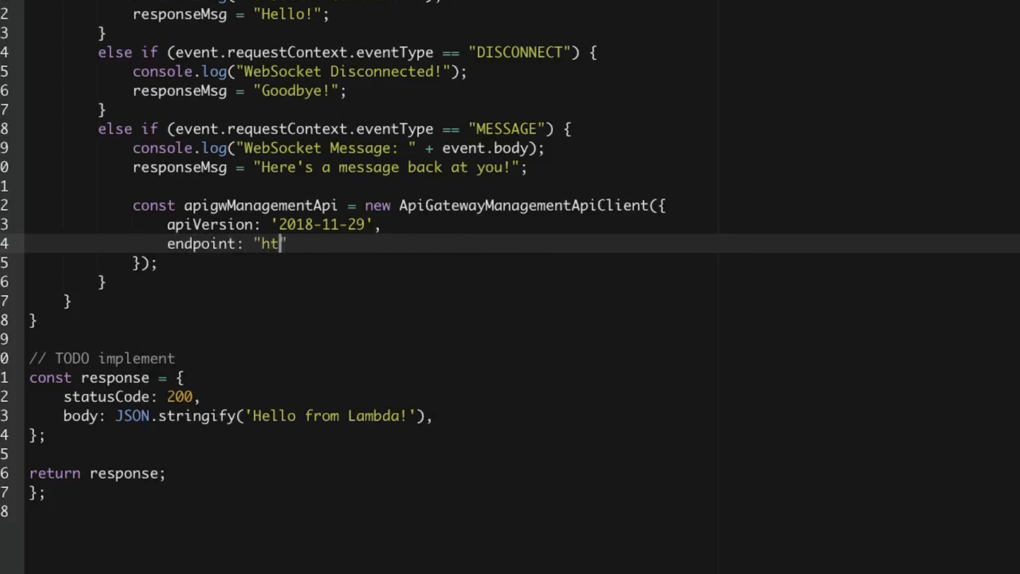
pyautogui.write('tps://" + event.requestContext')
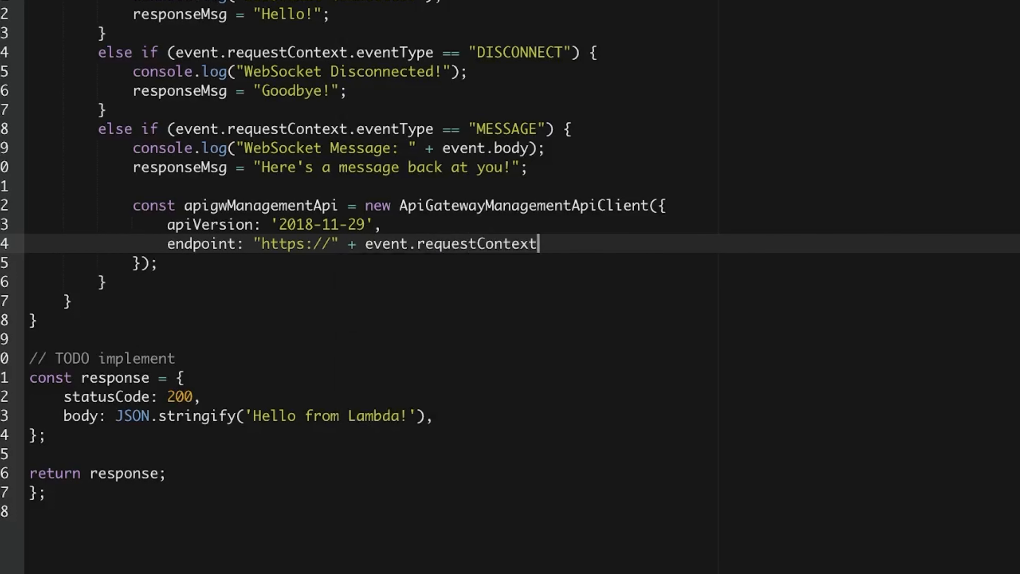
pyautogui.write('.domainName + "/"')
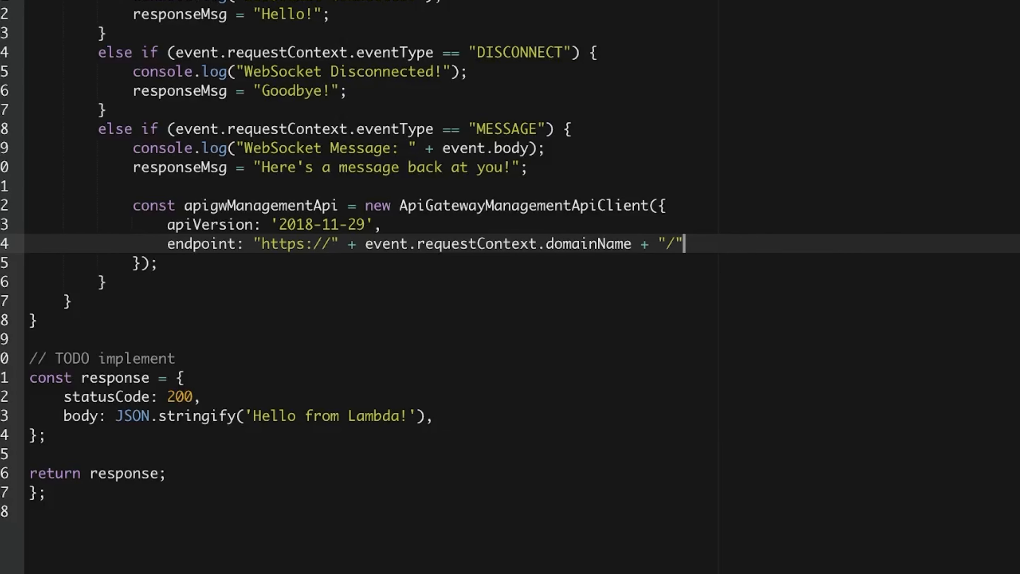
pyautogui.write(' + event.requestContext.stage')
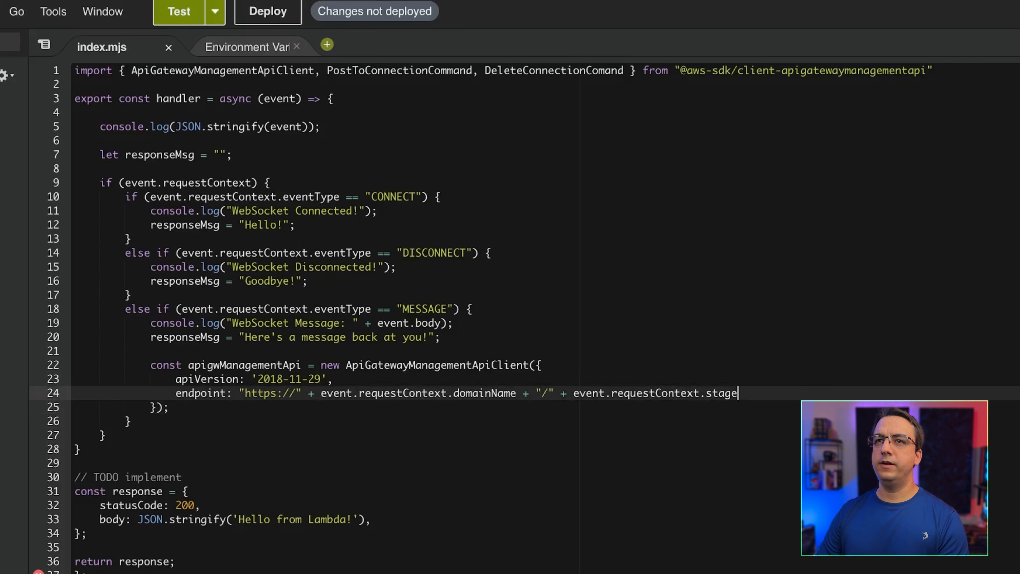
pyautogui.press('Home')
pyautogui.press('Up')
pyautogui.press('Down')
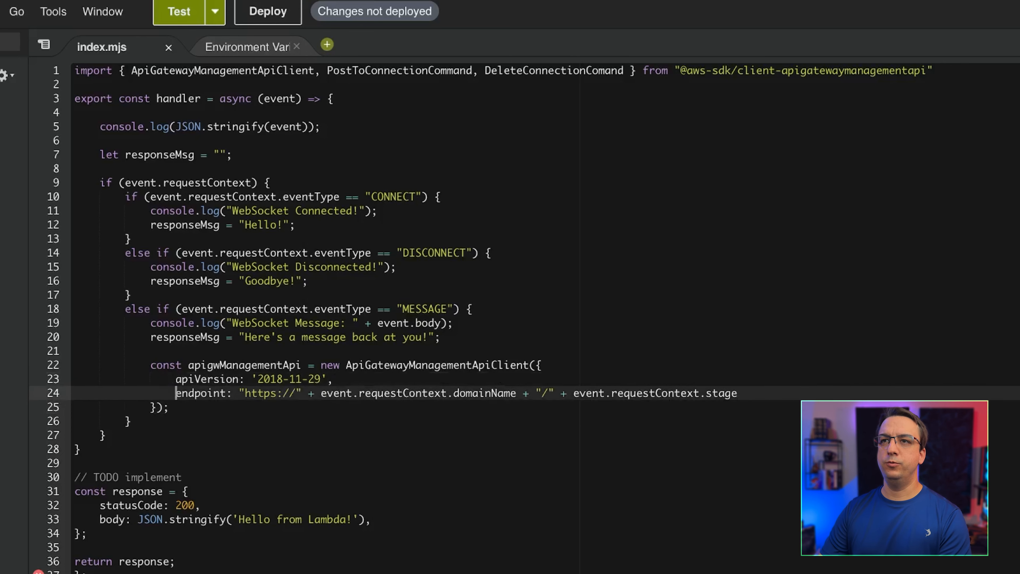
pyautogui.hotkey('shift', 'End')
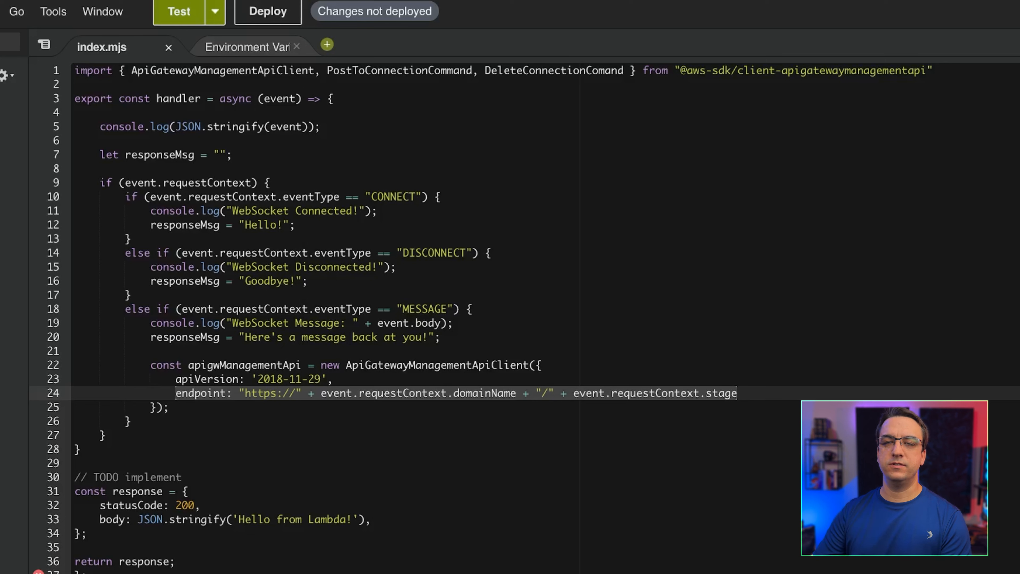
# - Declare a const input object below the API client with ConnectionId set to event.requestContext.connectionId
pyautogui.press('Down')
pyautogui.press('Return')
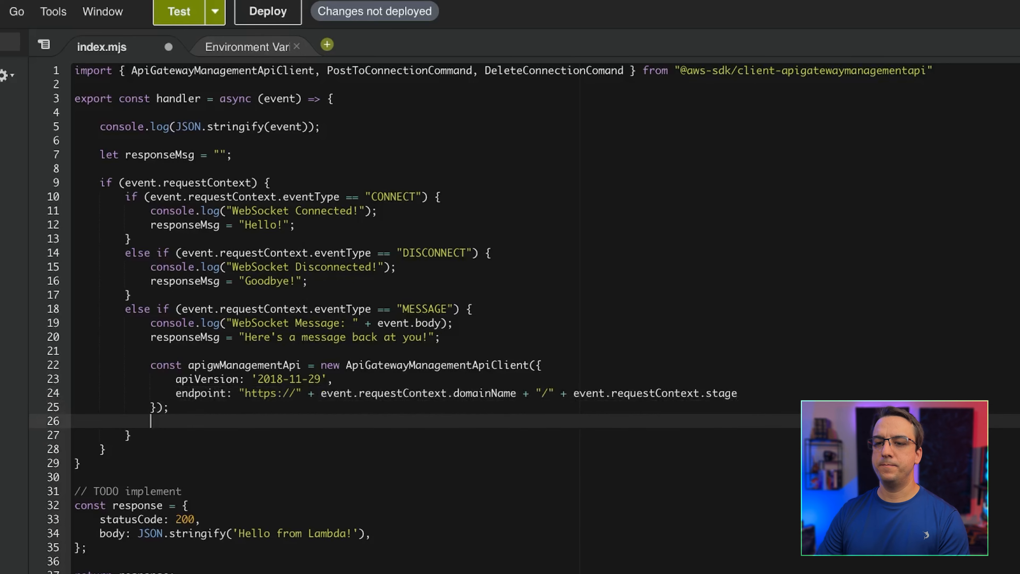
pyautogui.press('Return')
pyautogui.write('const')
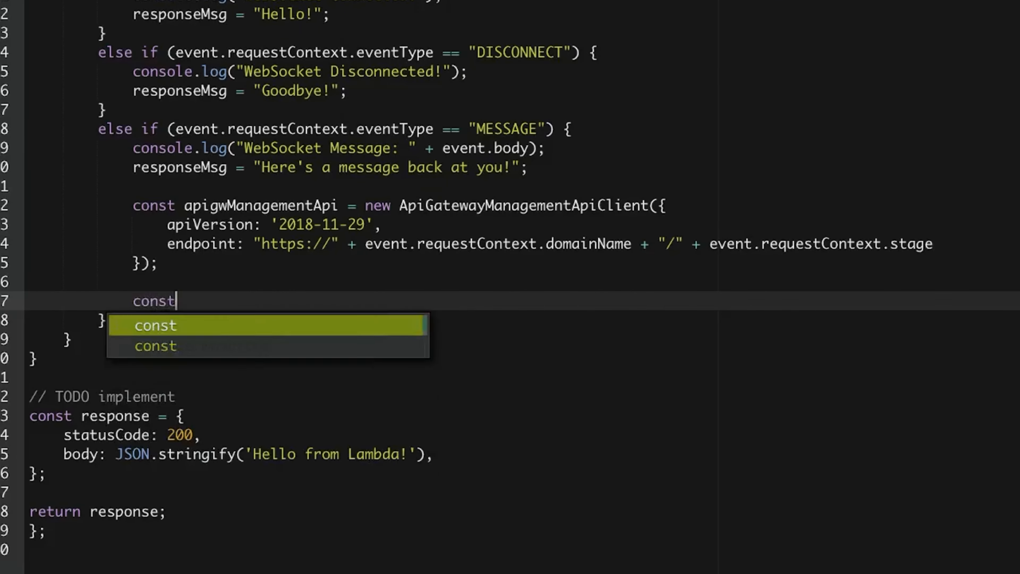
pyautogui.write(' input = {')
pyautogui.press('Return')
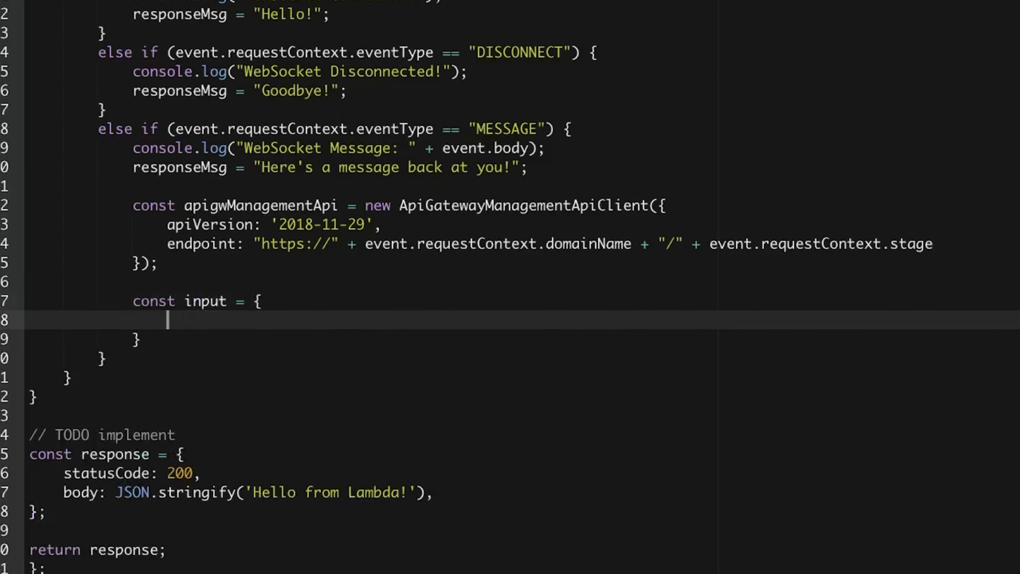
pyautogui.write('ConnectionId: event.reques')
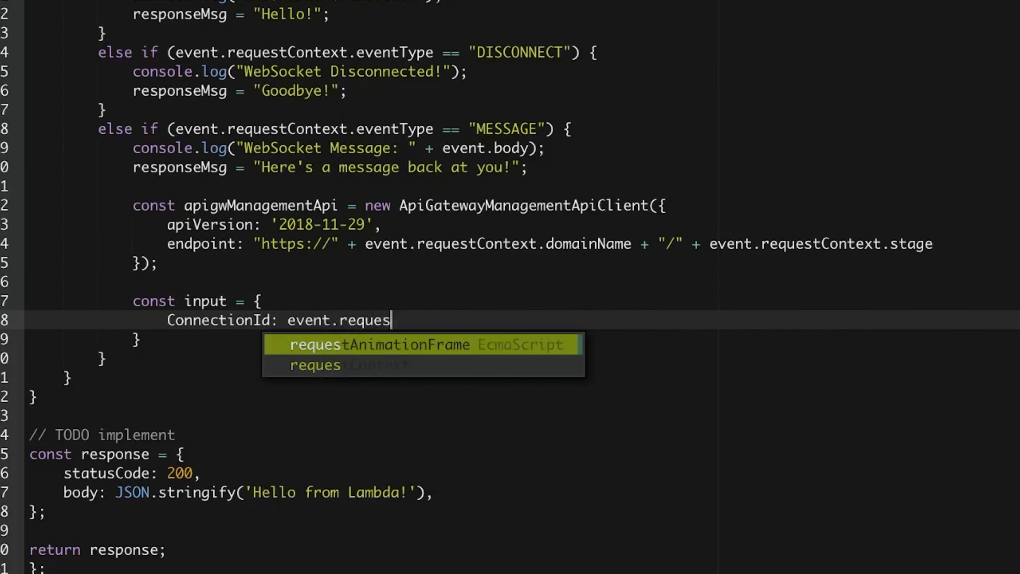
pyautogui.write('tContext.connectionId,')
pyautogui.press('Return')
# - Add the property Data: `${responseMsg}` to the input object and leave an empty line below the object
pyautogui.write('Data: `${respon')
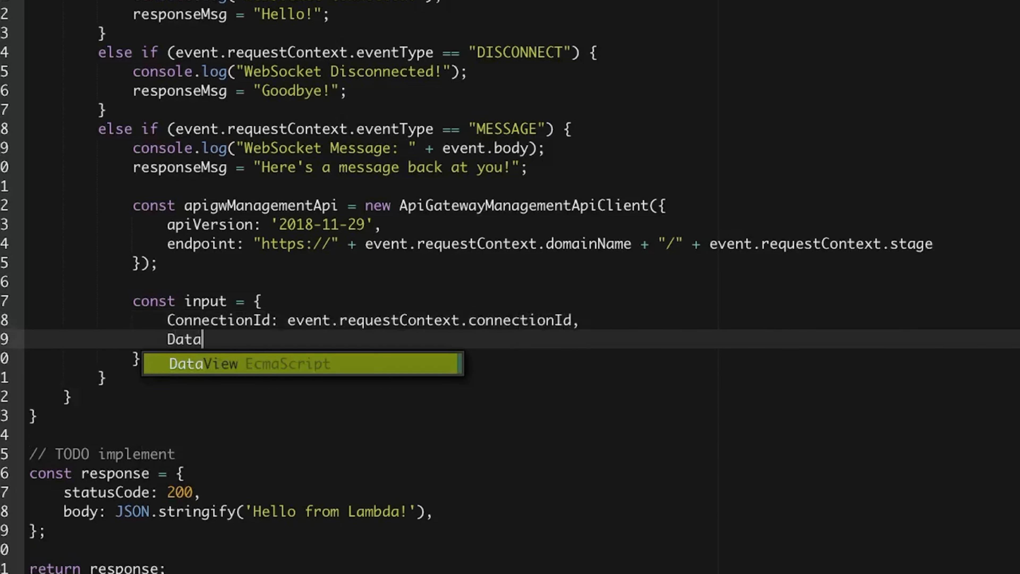
pyautogui.press('Down')
pyautogui.press('Down')
pyautogui.press('Return')
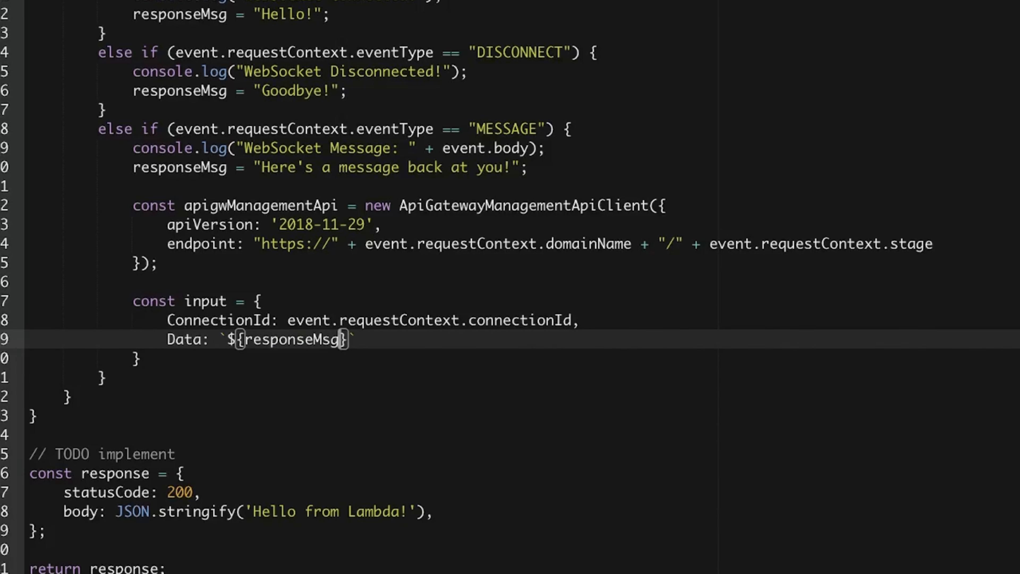
pyautogui.press('Down')
pyautogui.press('Return')
pyautogui.press('Up')
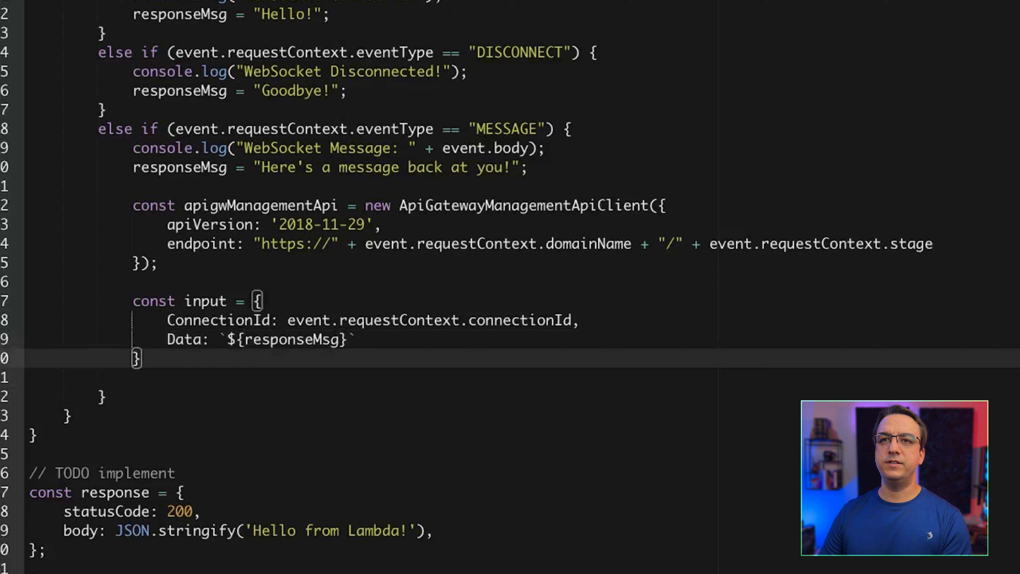
# - Review the input object's ConnectionId and Data properties and the responseMsg assignment in the MESSAGE branch
pyautogui.hotkey('shift', 'Up')
pyautogui.hotkey('shift', 'Up')
pyautogui.hotkey('shift', 'Up')
pyautogui.press('Right')
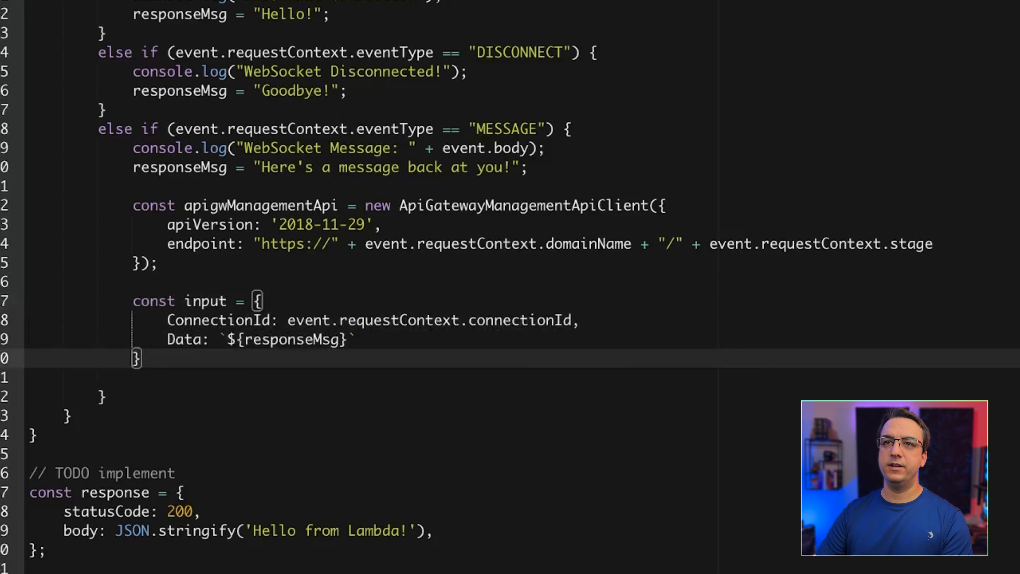
pyautogui.press('Up')
pyautogui.press('Up')
pyautogui.hotkey('shift', 'Home')
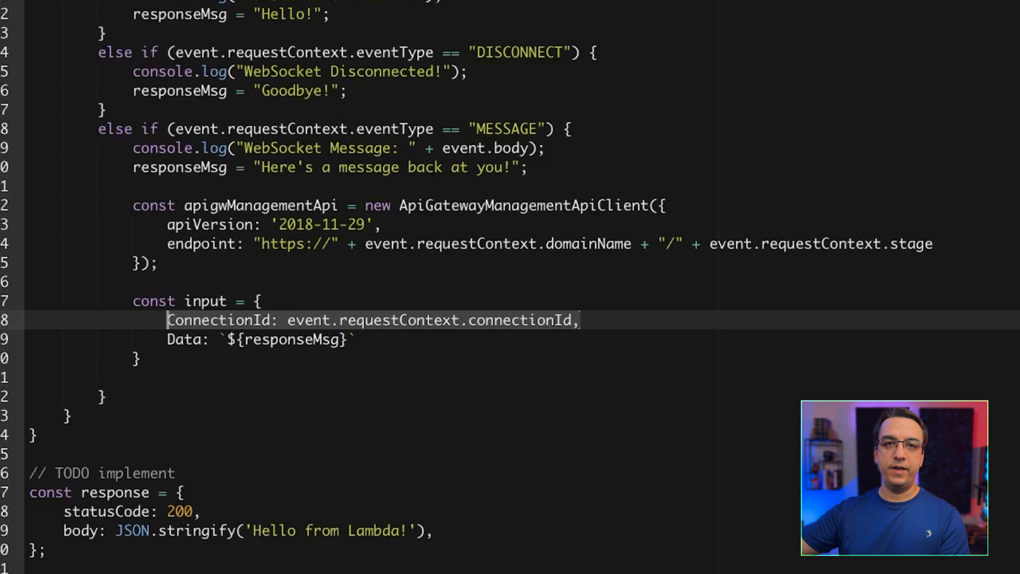
pyautogui.press('Down')
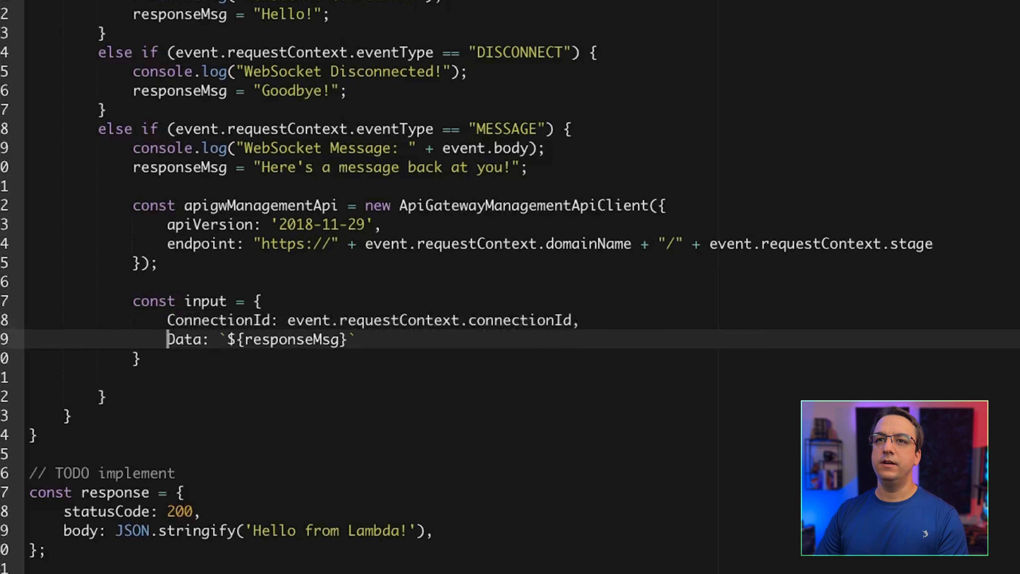
pyautogui.hotkey('shift', 'End')
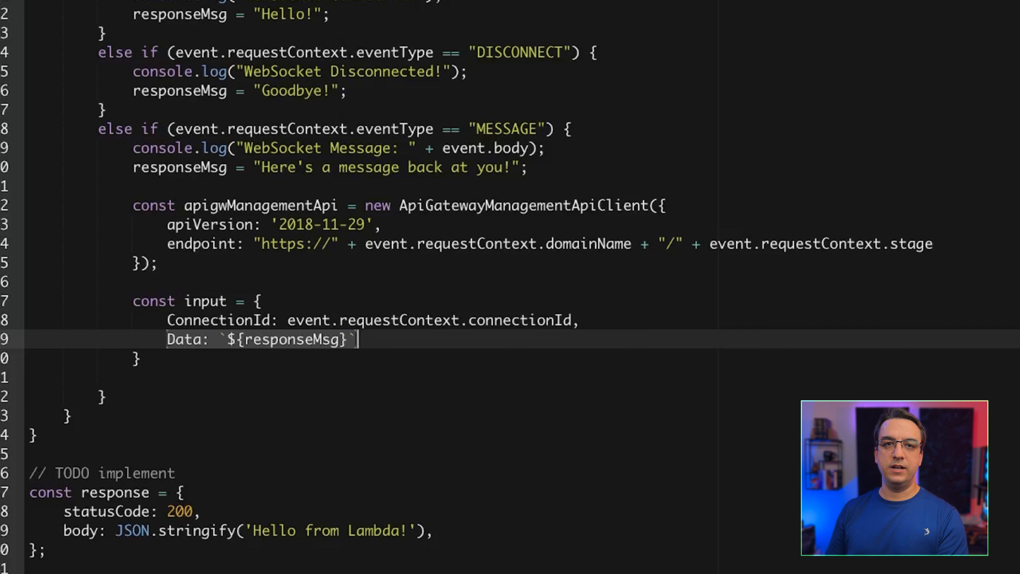
pyautogui.press('Right')
pyautogui.press('Left')
pyautogui.press('Left')
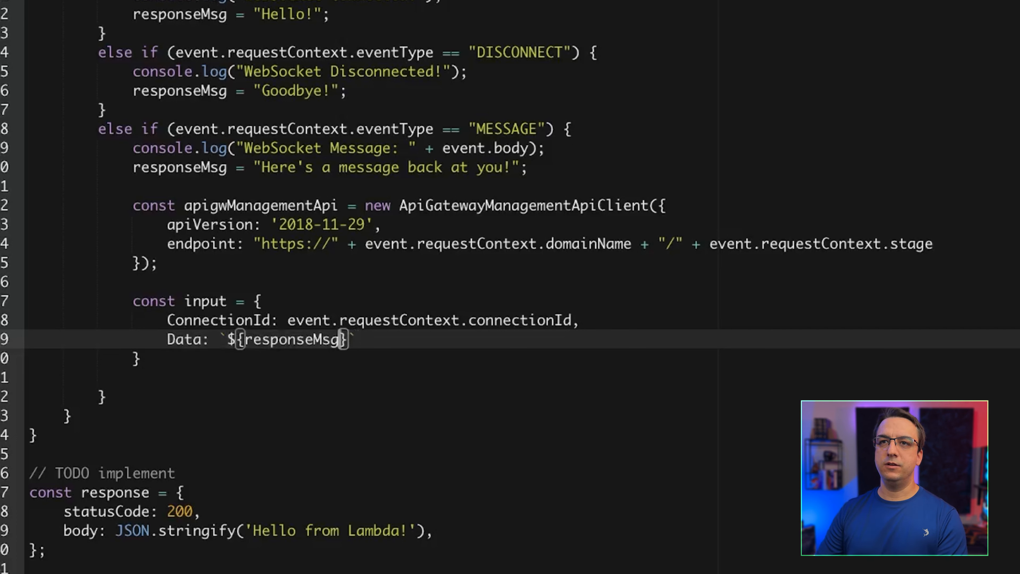
pyautogui.hotkey('alt', 'shift', 'Left')
pyautogui.click(259, 167)
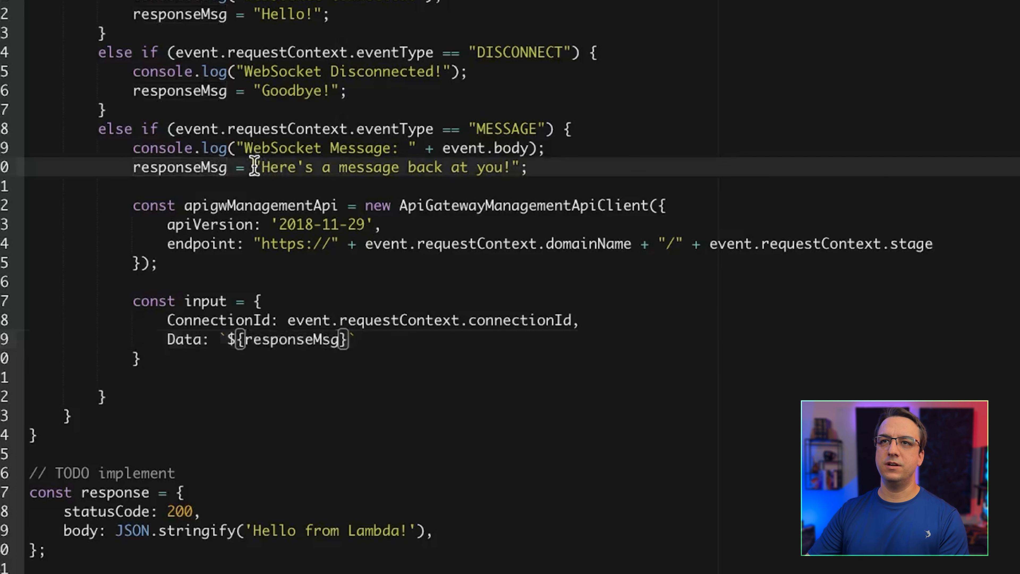
# - Declare const command = new PostToConnectionCommand(input); below the input object
pyautogui.click(172, 353)
pyautogui.press('Down')
pyautogui.press('Return')
pyautogui.write('const command = new Postto')
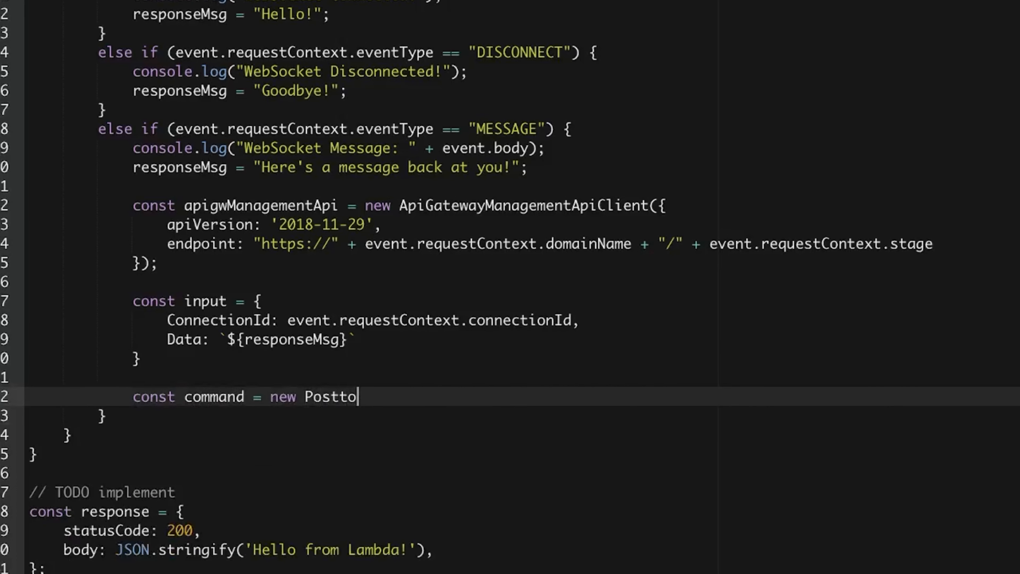
pyautogui.press('Tab')
pyautogui.write('(input);')
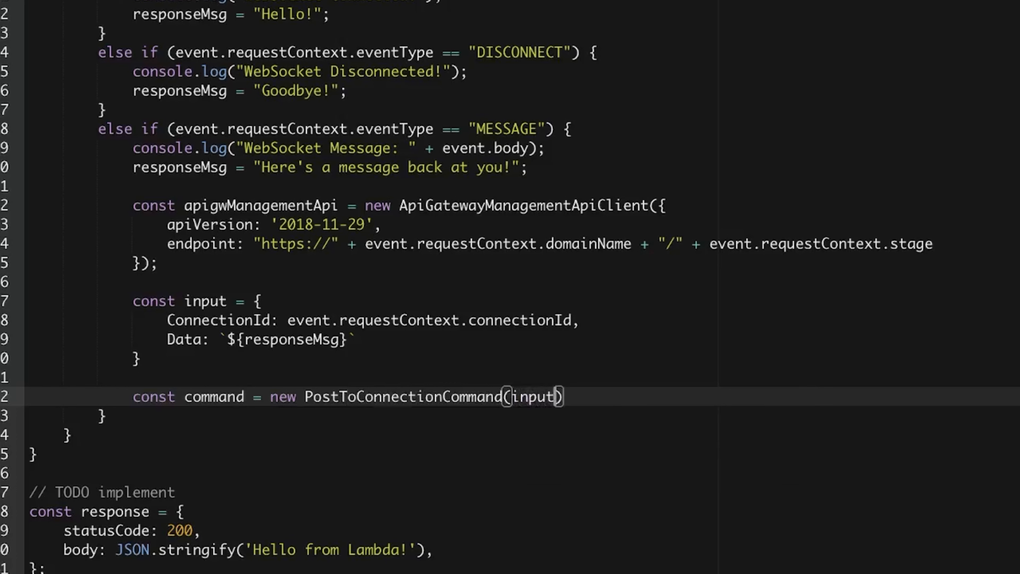
# - Add the statement await apigwManagementApi.send(command); below the command declaration
pyautogui.press('Return')
pyautogui.write('await apig')
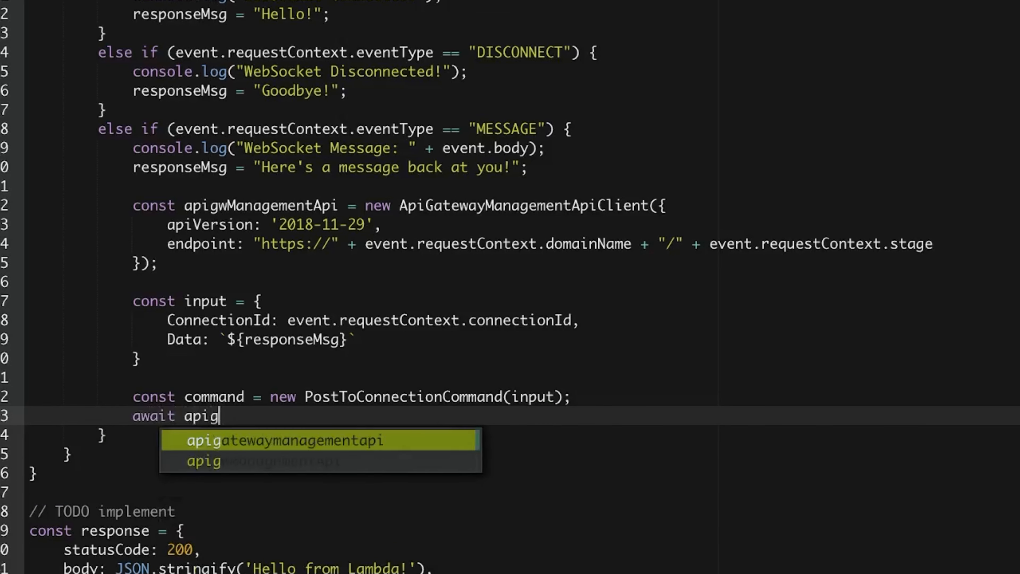
pyautogui.press('Tab')
pyautogui.write('.send(command);')
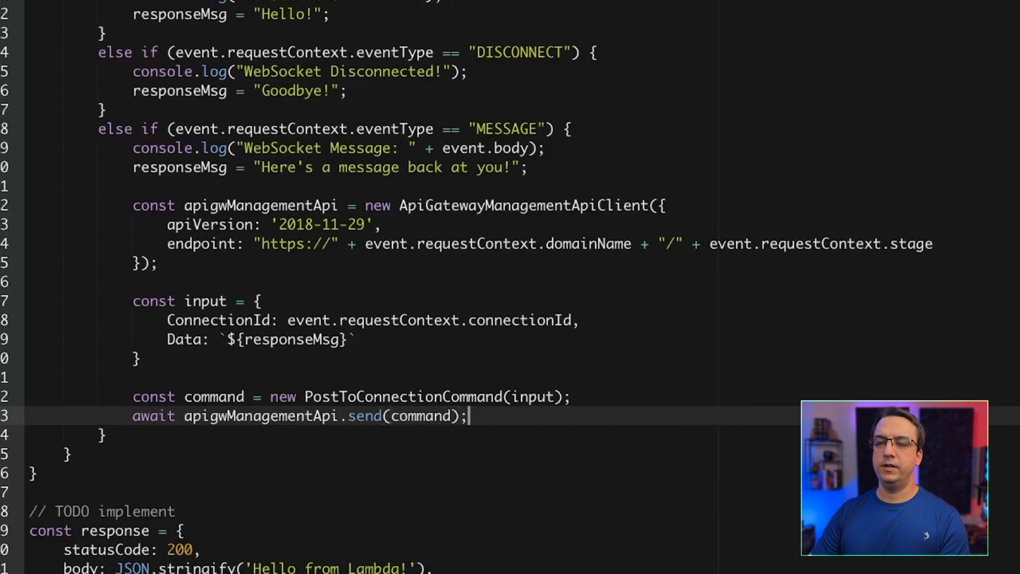
# - Examine the PostToConnectionCommand declaration and the client and argument used in the apigwManagementApi.send(command) call
pyautogui.press('Home')
pyautogui.press('Up')
pyautogui.press('End')
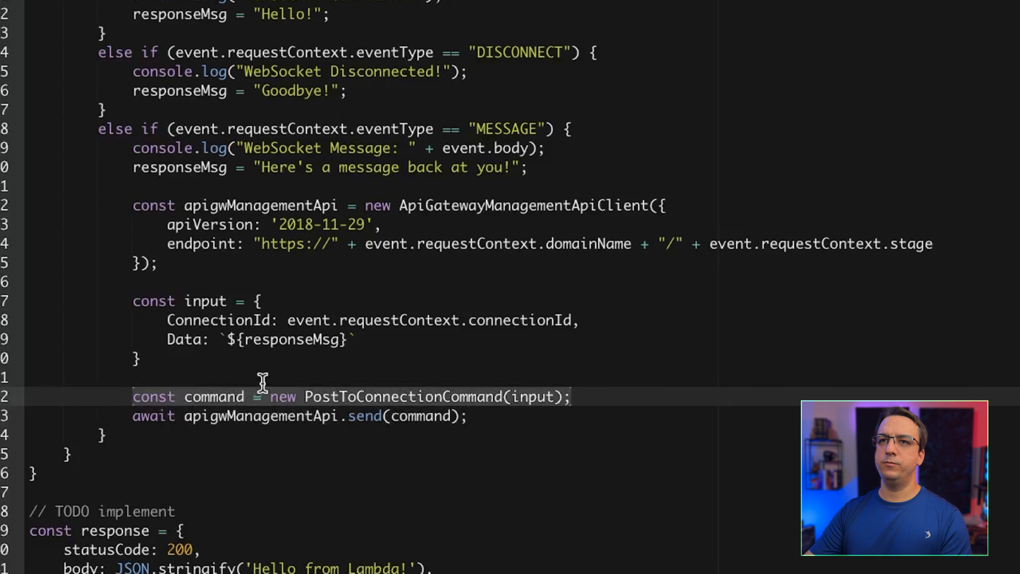
pyautogui.doubleClick(367, 396)
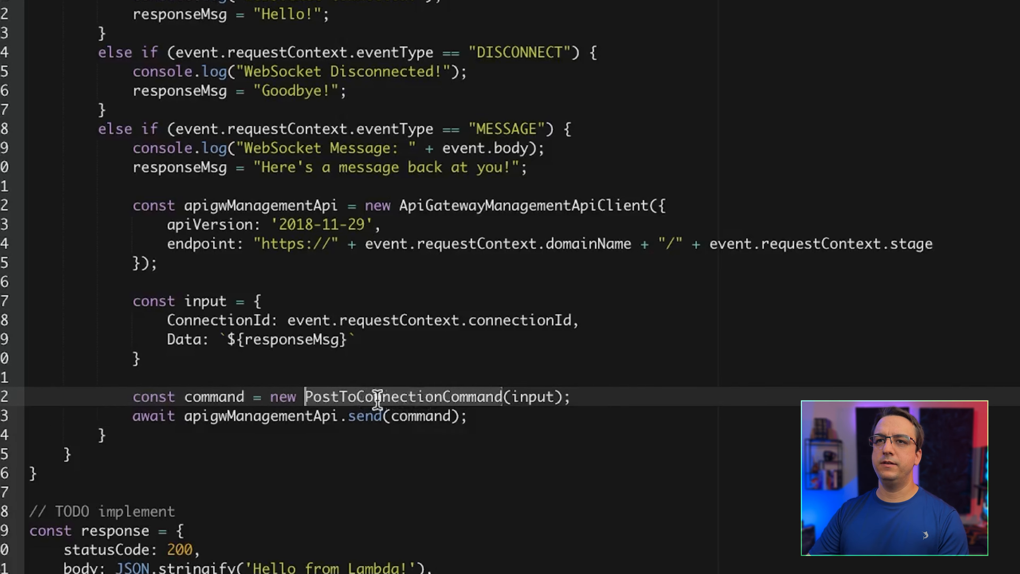
pyautogui.click(289, 399)
pyautogui.click(199, 396)
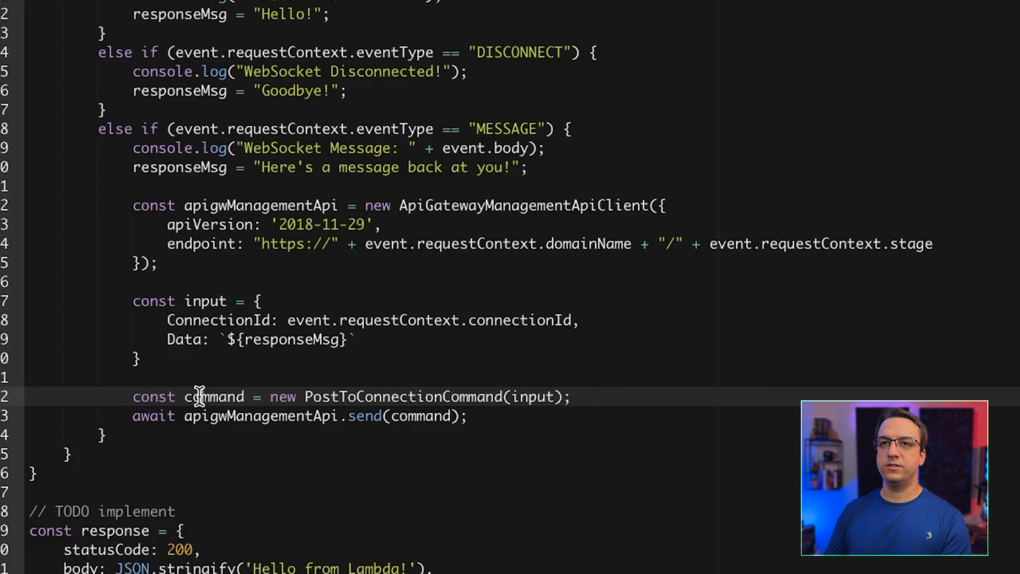
pyautogui.click(238, 417)
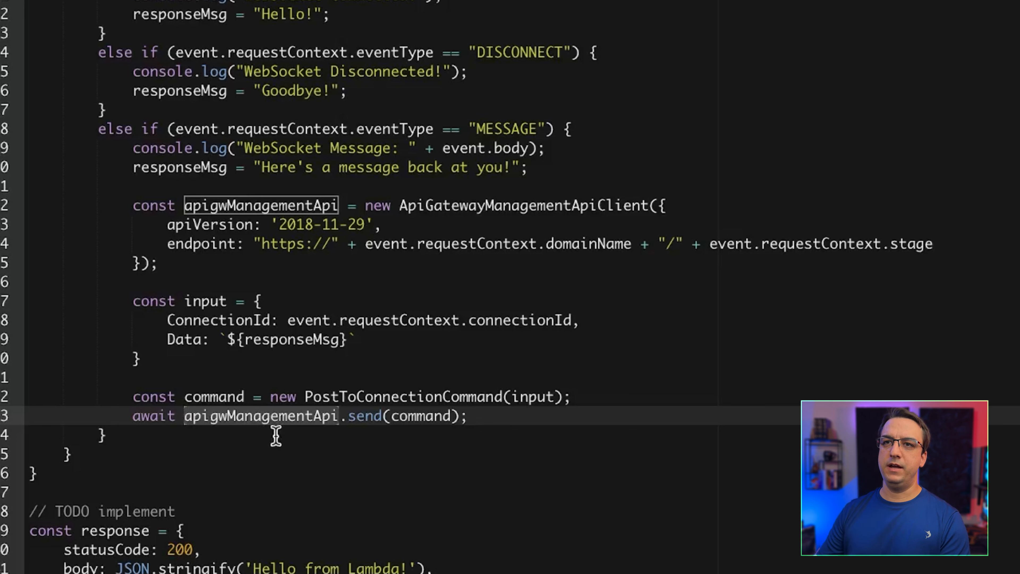
pyautogui.doubleClick(344, 408)
pyautogui.doubleClick(412, 410)
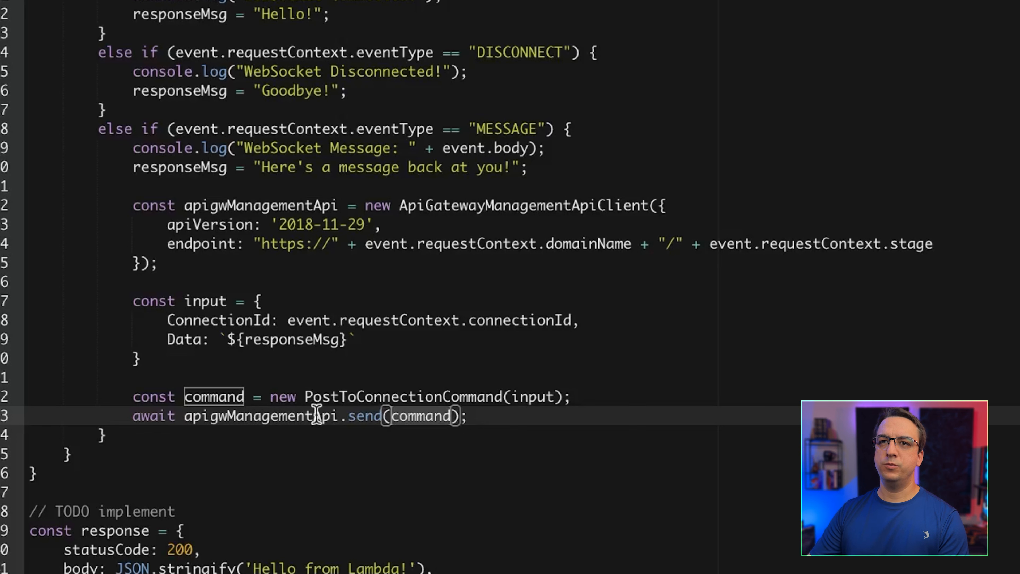
# - Trace the input object through the command to the awaited send call, and check the handler's async keyword
pyautogui.moveTo(649, 392); pyautogui.dragTo(109, 392)
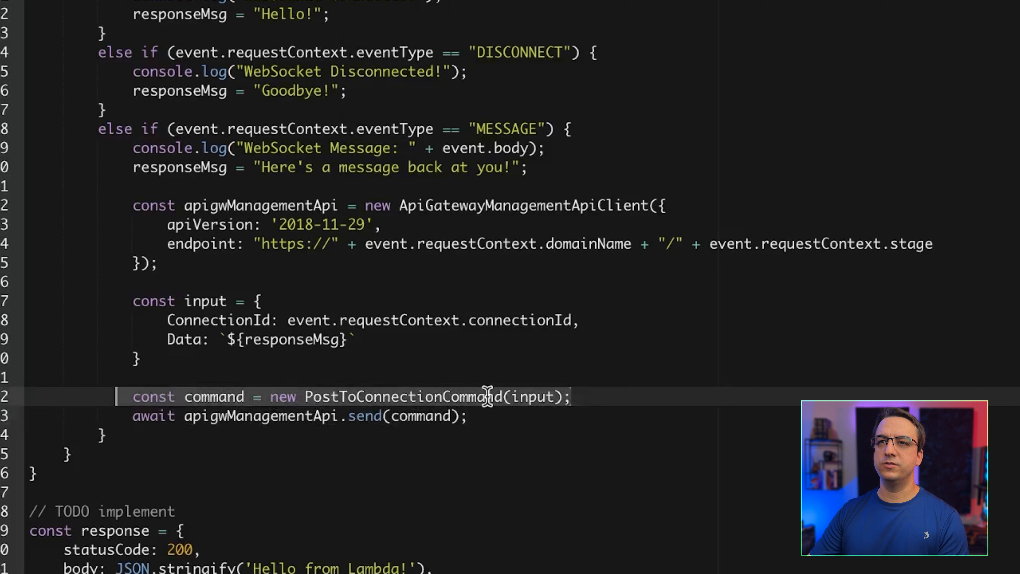
pyautogui.moveTo(205, 358); pyautogui.dragTo(125, 296)
pyautogui.click(332, 397)
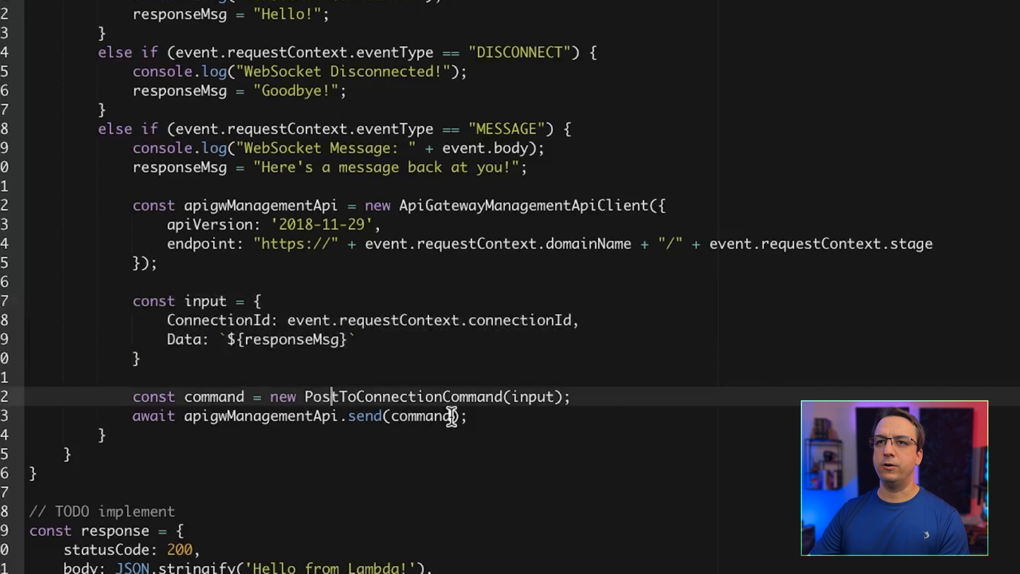
pyautogui.click(452, 416)
pyautogui.click(522, 417)
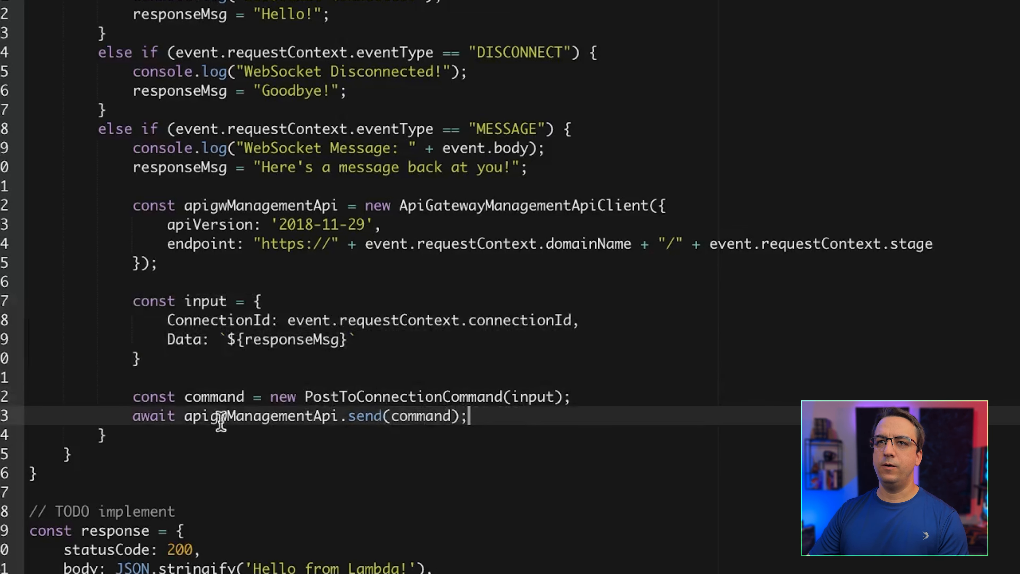
pyautogui.doubleClick(156, 416)
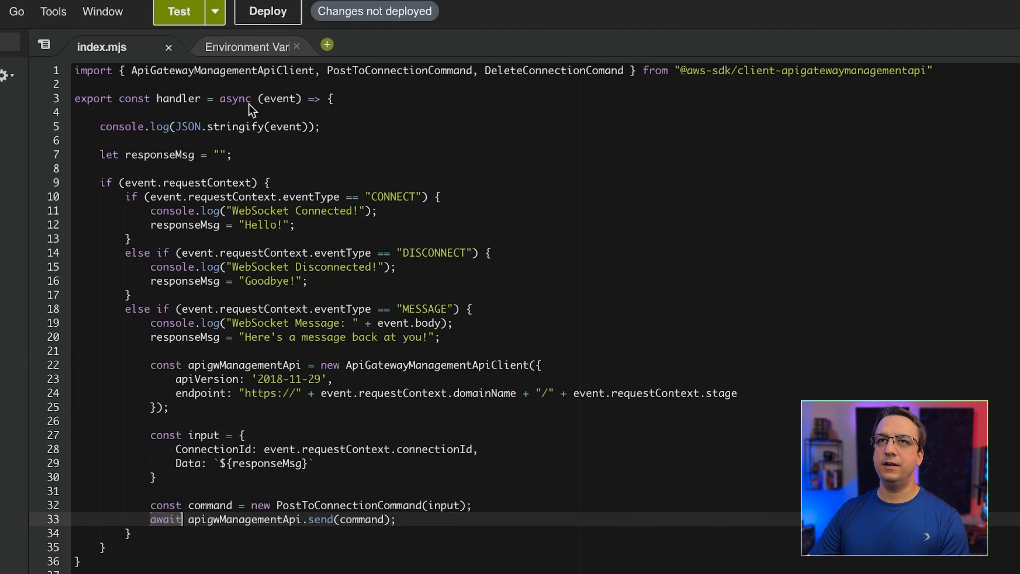
pyautogui.doubleClick(241, 99)
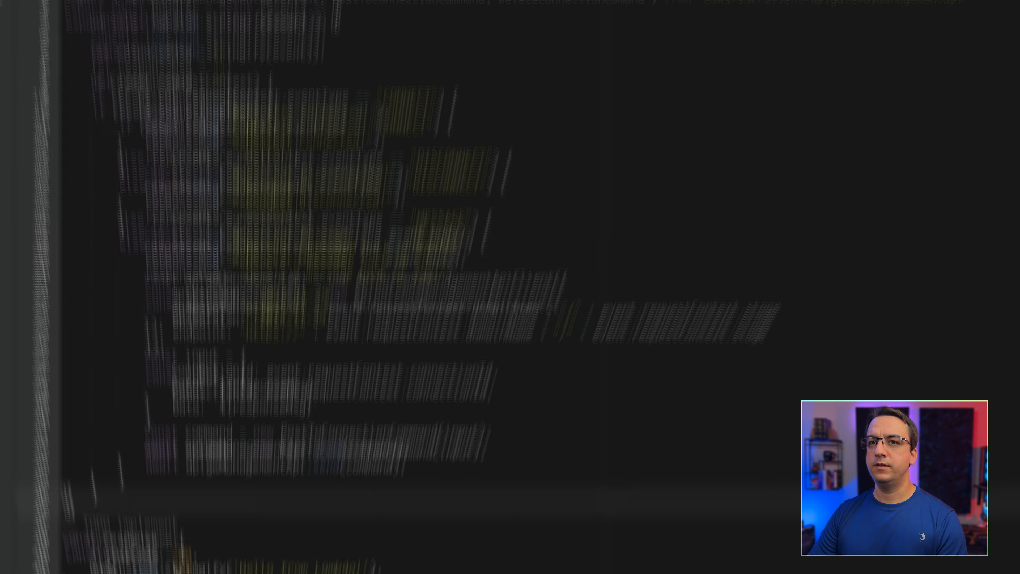
# - Move the TODO comment, const response object and return response; statement inside the handler, below the closing brace of the requestContext check
pyautogui.moveTo(7, 418); pyautogui.dragTo(1, 273)
pyautogui.hotkey('ctrl', 'c')
pyautogui.press('BackSpace')
pyautogui.press('Up')
pyautogui.press('Up')
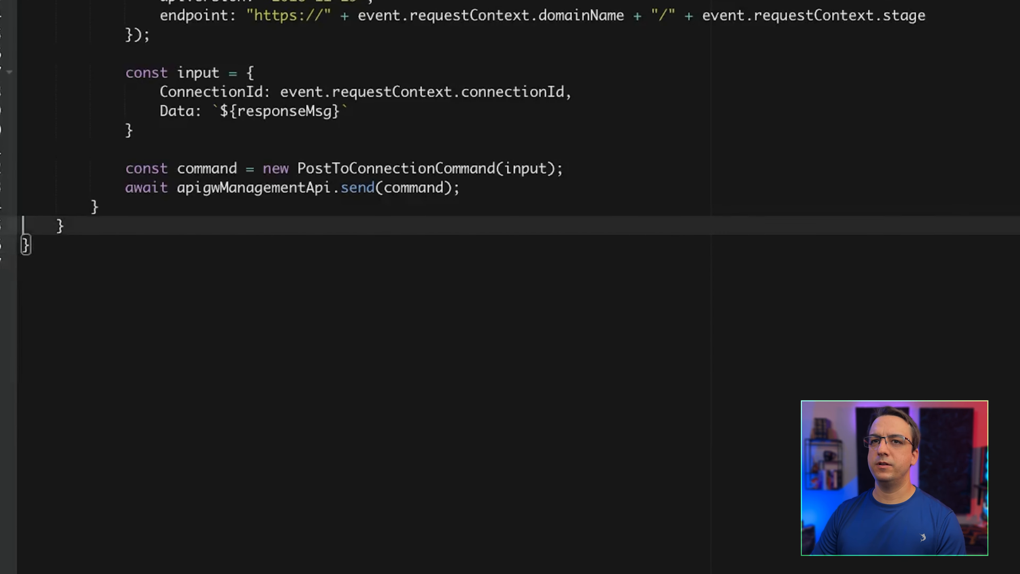
pyautogui.press('Return')
pyautogui.press('Return')
pyautogui.hotkey('ctrl', 'v')
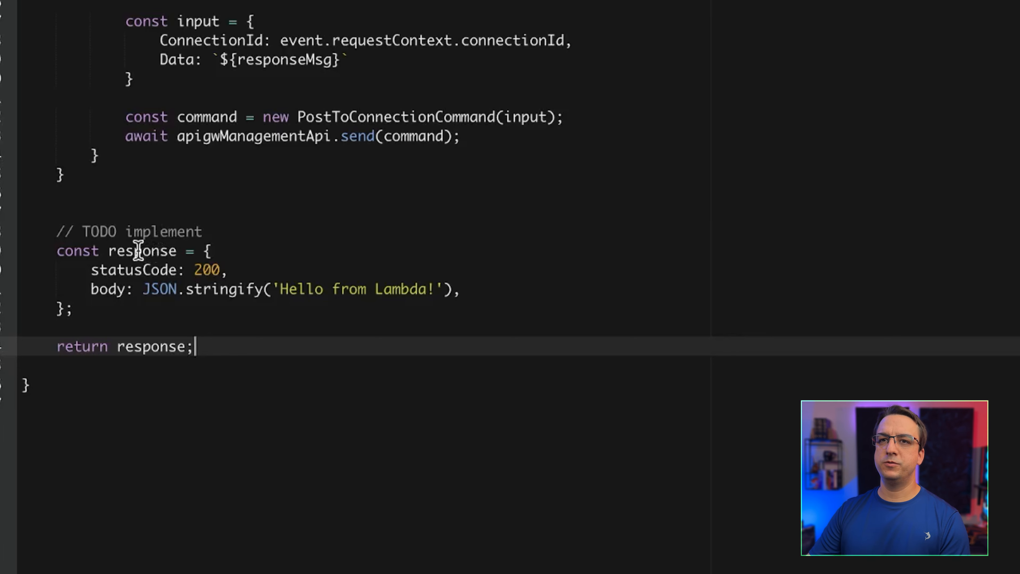
# - Replace 'Hello from Lambda!' in the response body with responseMsg, giving JSON.stringify(responseMsg)
pyautogui.doubleClick(176, 251)
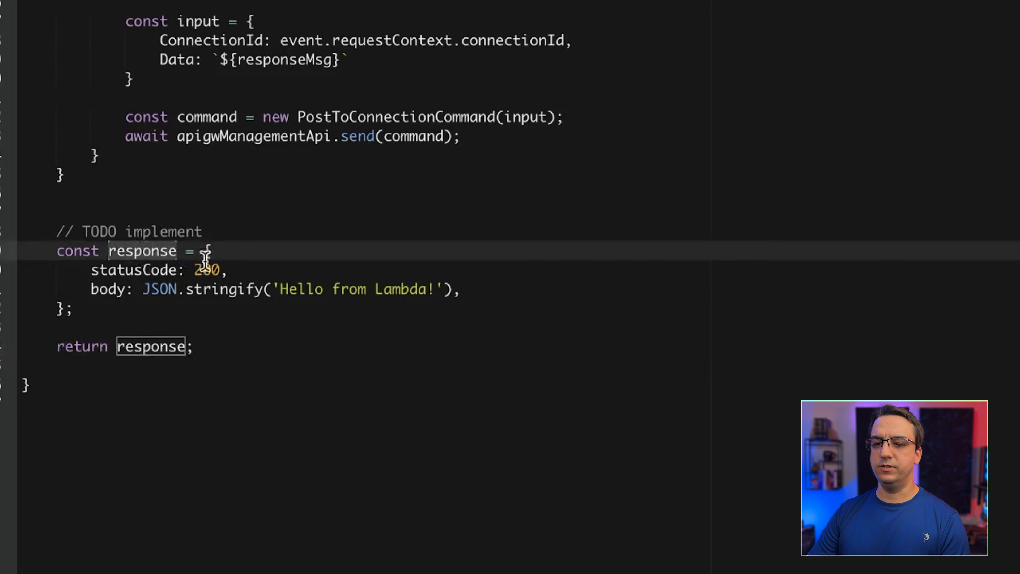
pyautogui.scroll(4, 220, 144)
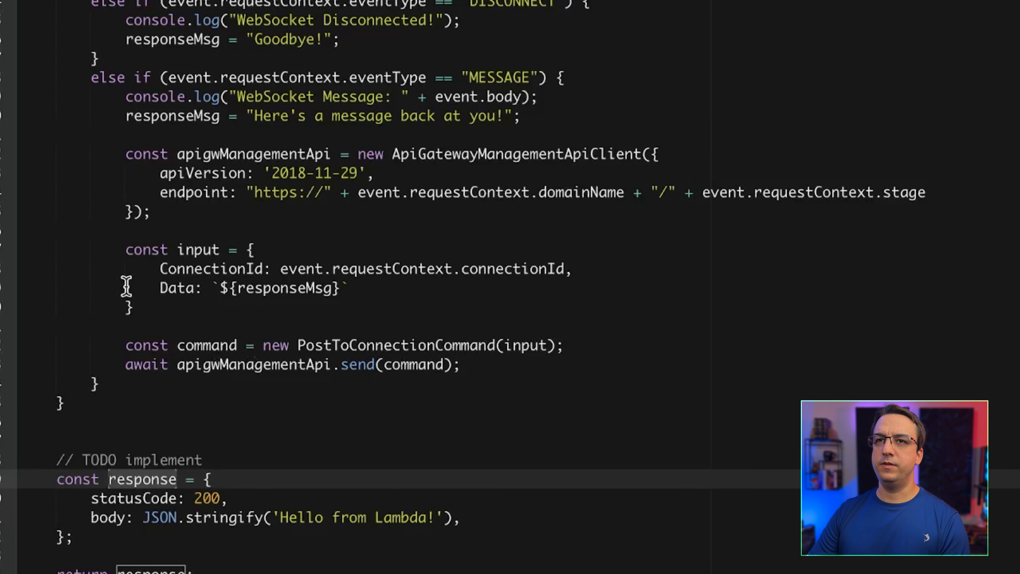
pyautogui.click(188, 116)
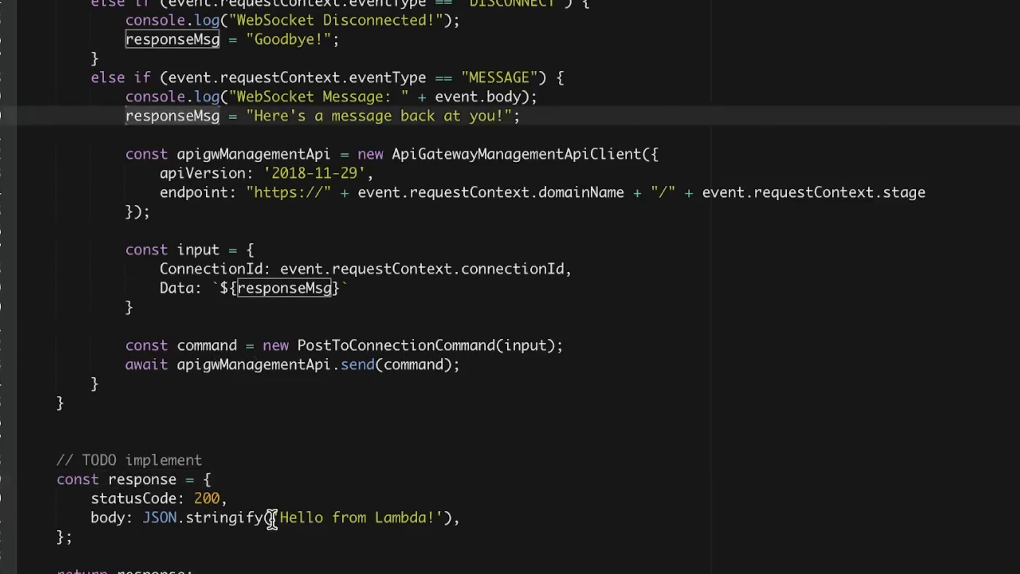
pyautogui.click(290, 543)
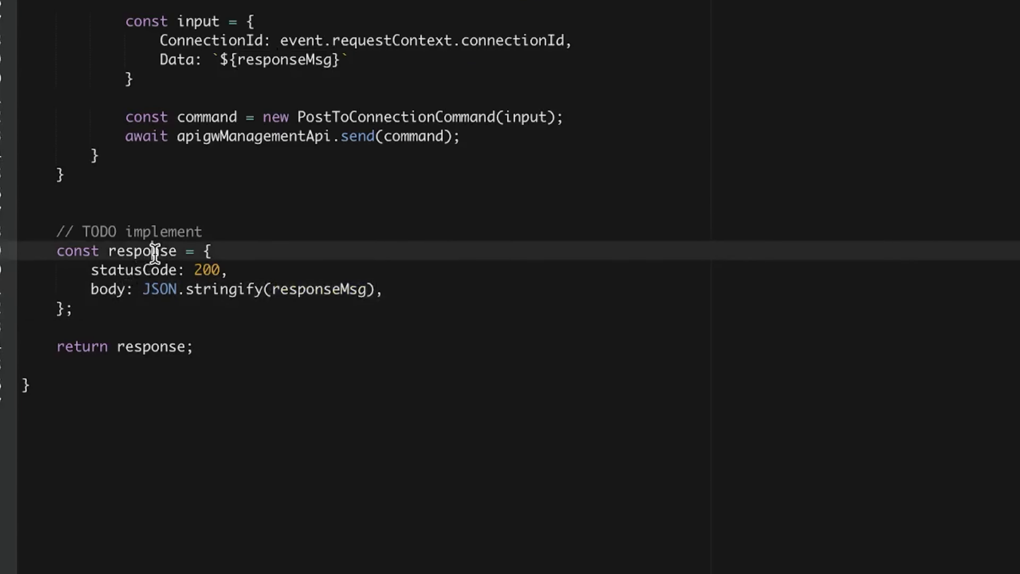
# - Examine the returned response block alongside the await apigwManagementApi.send(command) statement in the MESSAGE branch
pyautogui.click(270, 346)
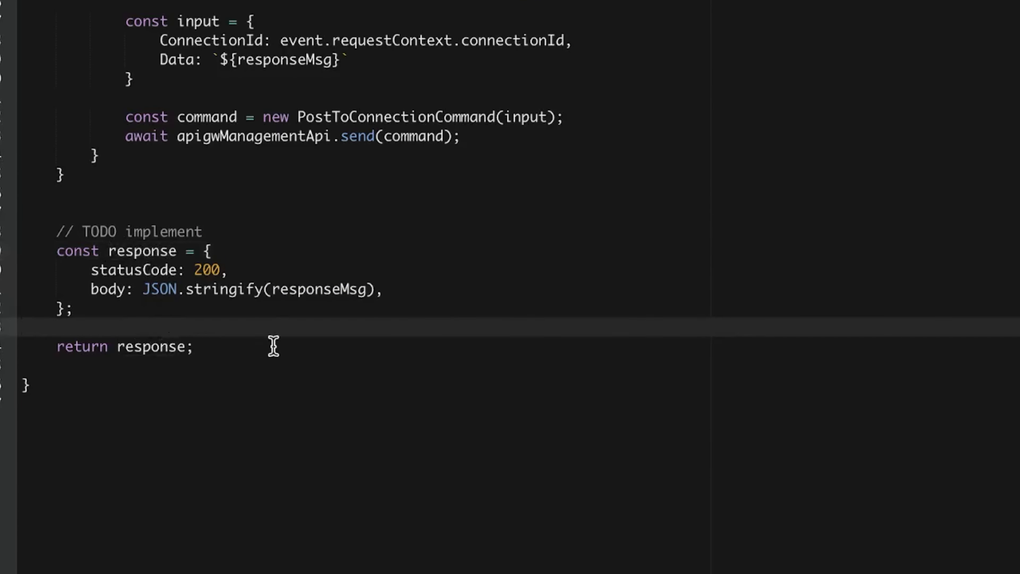
pyautogui.keyDown('shift'); pyautogui.click(4, 212); pyautogui.keyUp('shift')
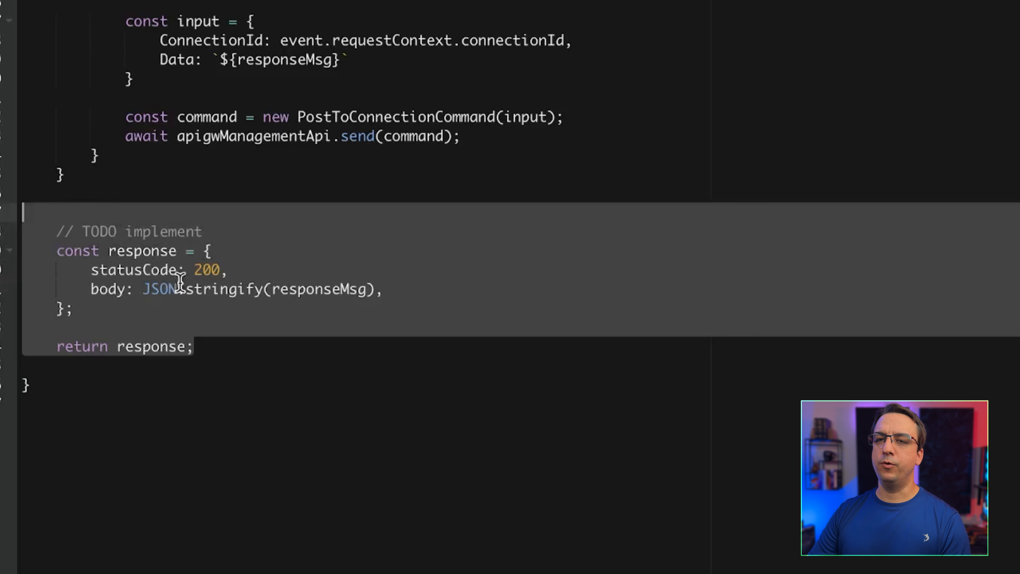
pyautogui.click(222, 349)
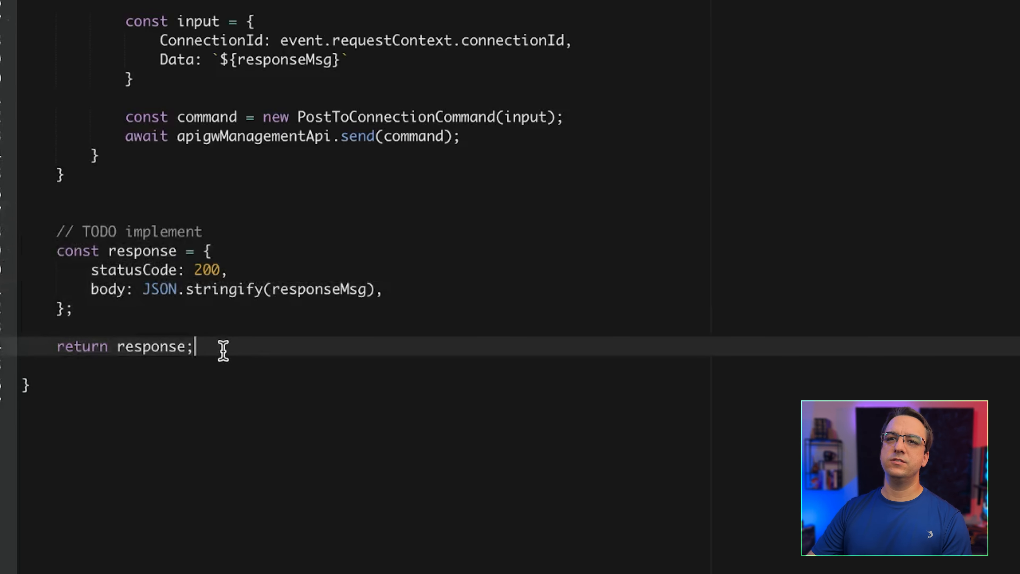
pyautogui.moveTo(240, 351); pyautogui.dragTo(21, 213)
pyautogui.click(246, 353)
pyautogui.scroll(4, 244, 352)
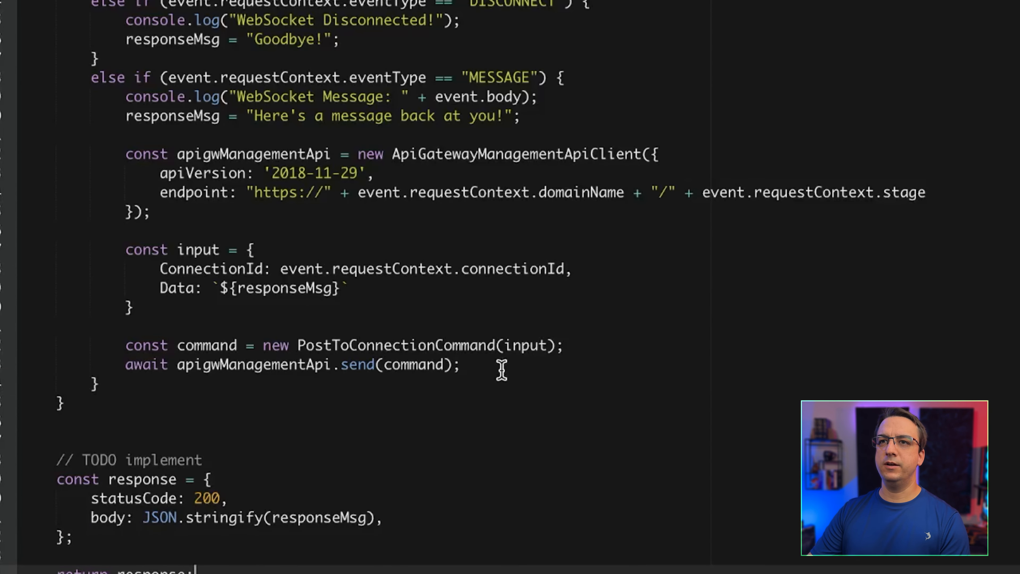
pyautogui.moveTo(497, 368); pyautogui.dragTo(113, 366)
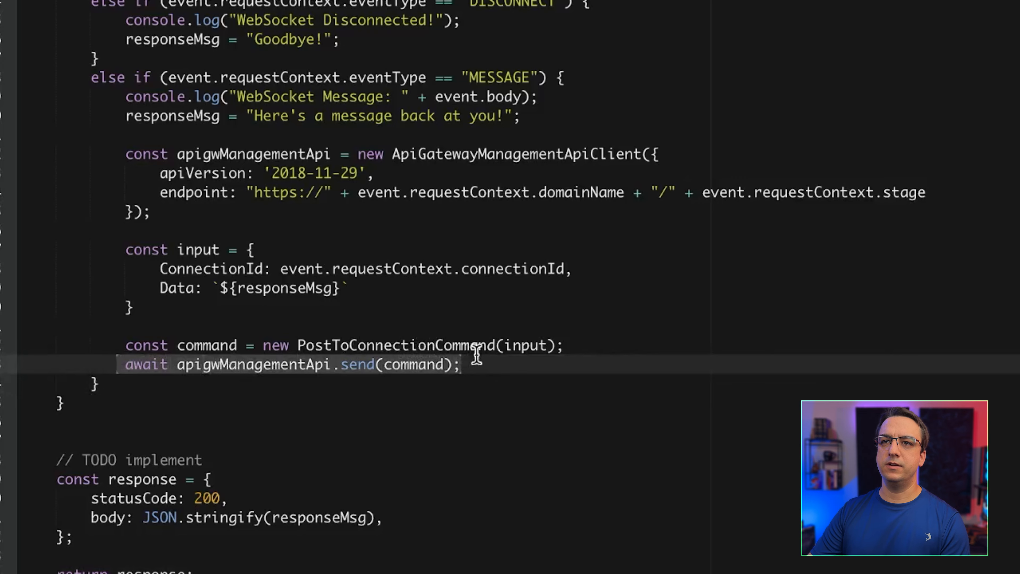
pyautogui.click(498, 362)
pyautogui.scroll(-3, 123, 449)
pyautogui.moveTo(117, 489); pyautogui.dragTo(60, 331)
# - Delete the // TODO implement comment line above the response object
pyautogui.click(307, 326)
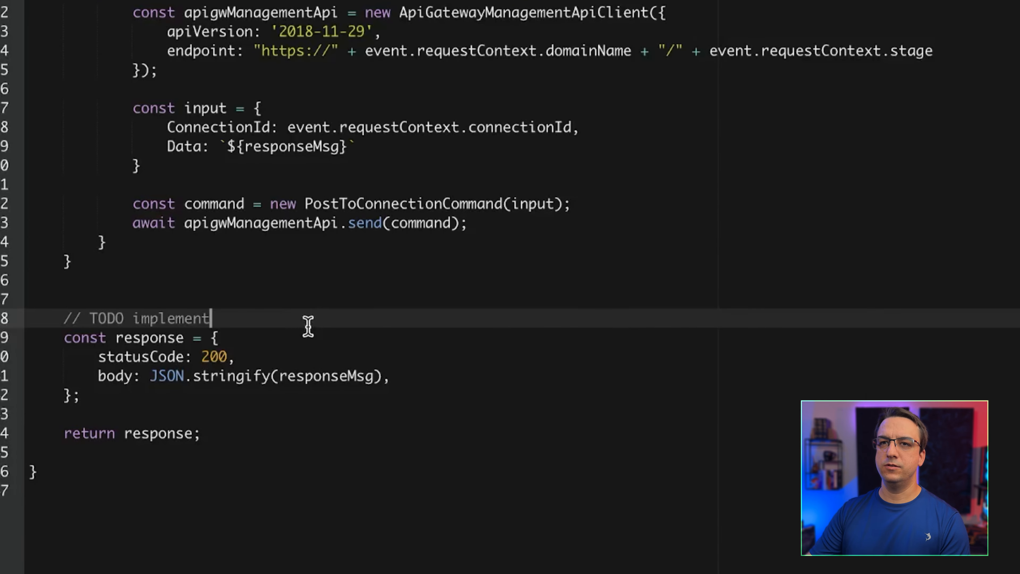
pyautogui.hotkey('shift', 'Home')
pyautogui.hotkey('shift', 'Home')
pyautogui.press('BackSpace')
pyautogui.press('BackSpace')
# - Set the response object's body to an empty string "" and deploy the function
pyautogui.click(367, 371)
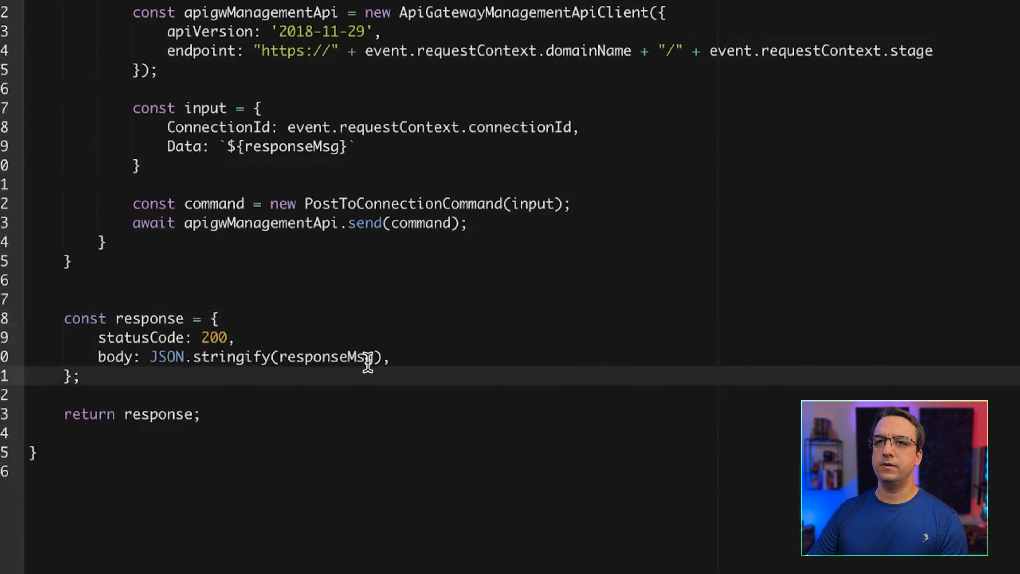
pyautogui.moveTo(149, 356); pyautogui.dragTo(390, 351)
pyautogui.press('BackSpace')
pyautogui.write('"",')
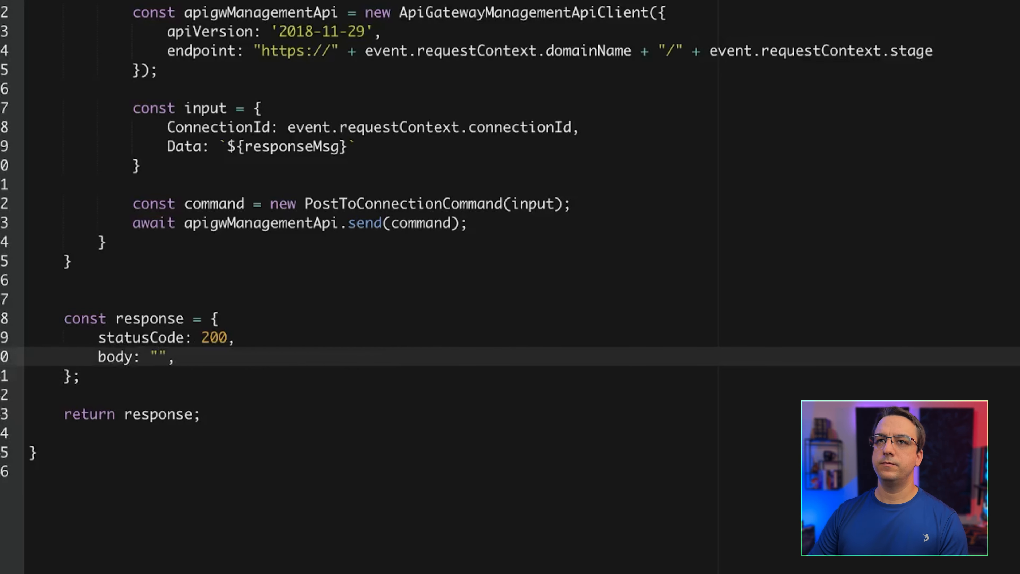
pyautogui.click(330, 25)
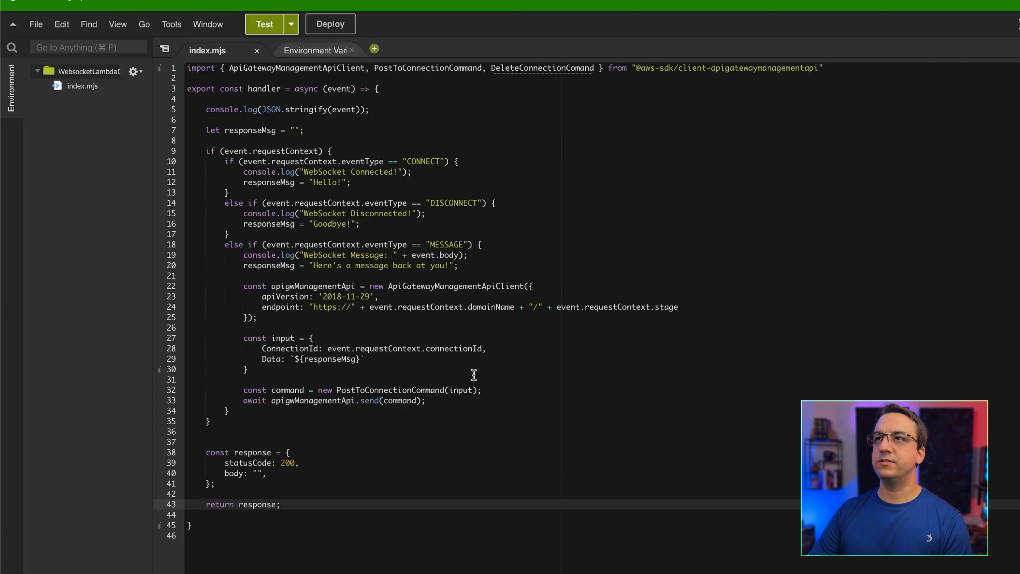
# - Review the CONNECT, DISCONNECT and MESSAGE branches and their responseMsg assignments
pyautogui.click(407, 161)
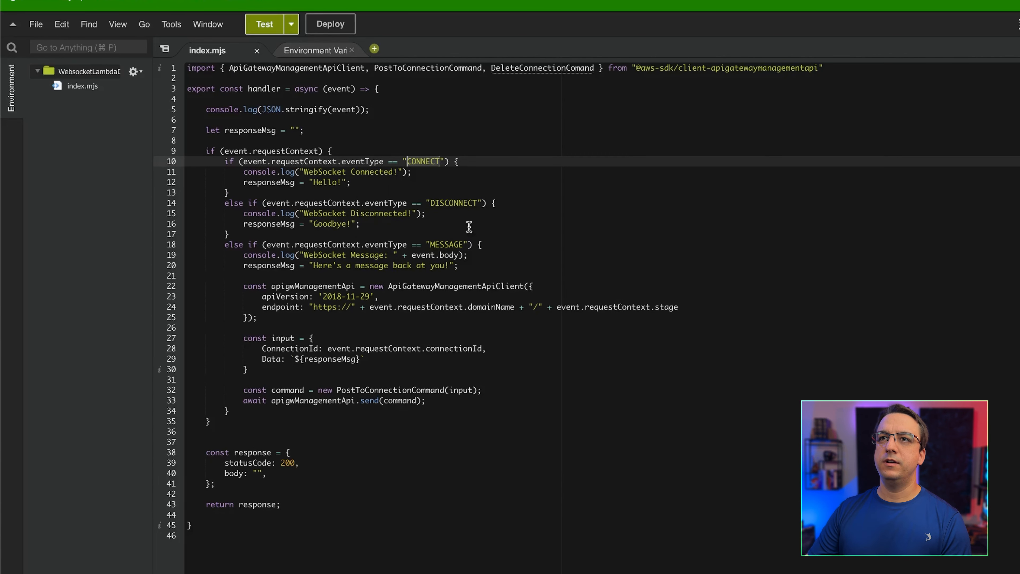
pyautogui.click(441, 203)
pyautogui.click(447, 245)
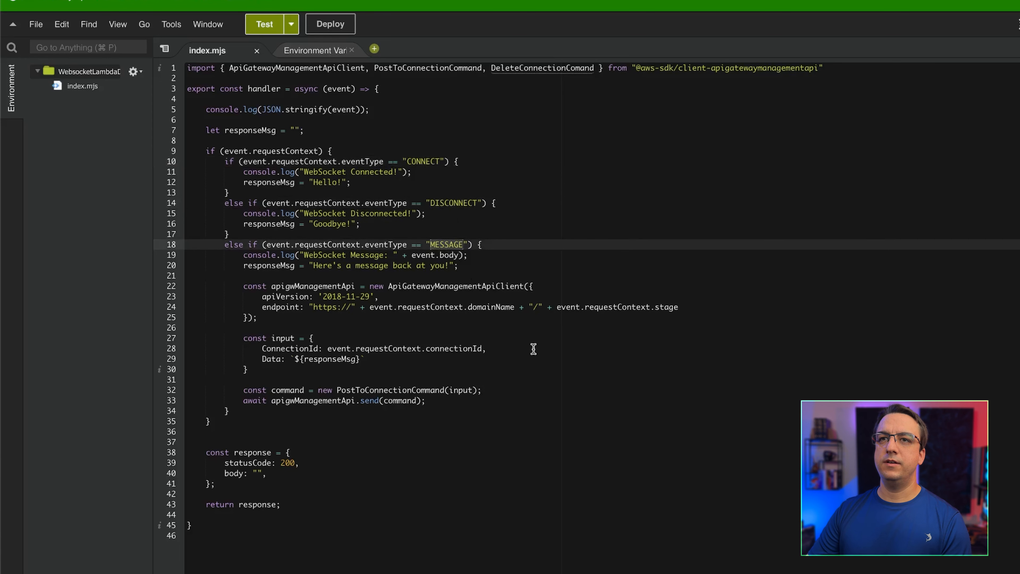
pyautogui.click(284, 225)
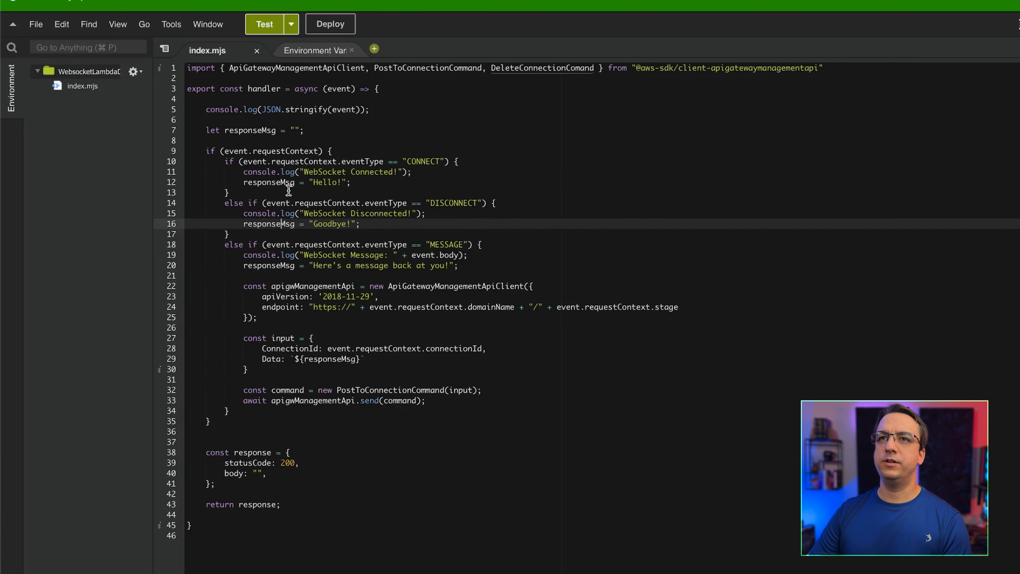
pyautogui.click(263, 265)
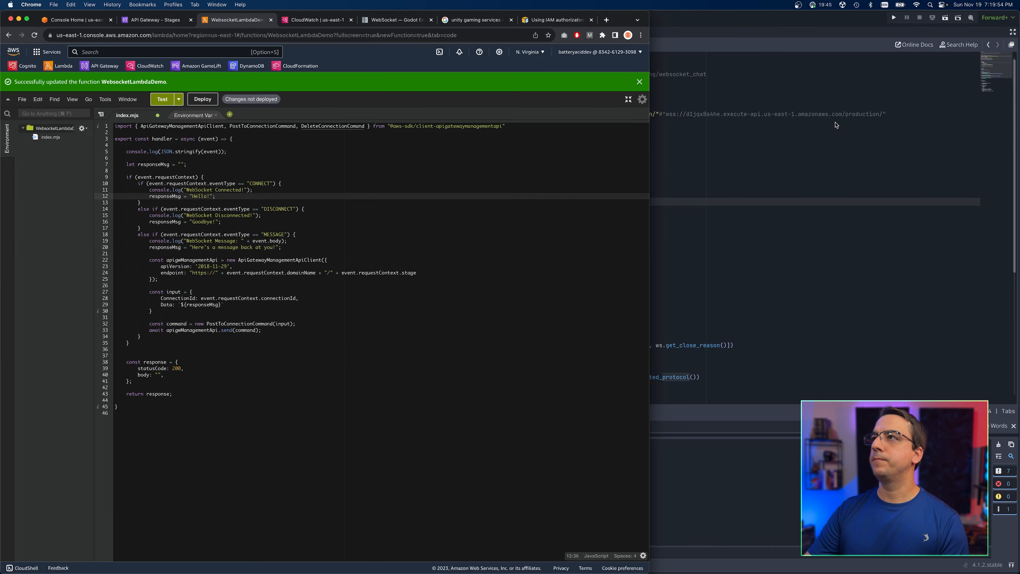
# - Switch to Godot, run the client project and start its WebSocket connection
pyautogui.click(836, 125)
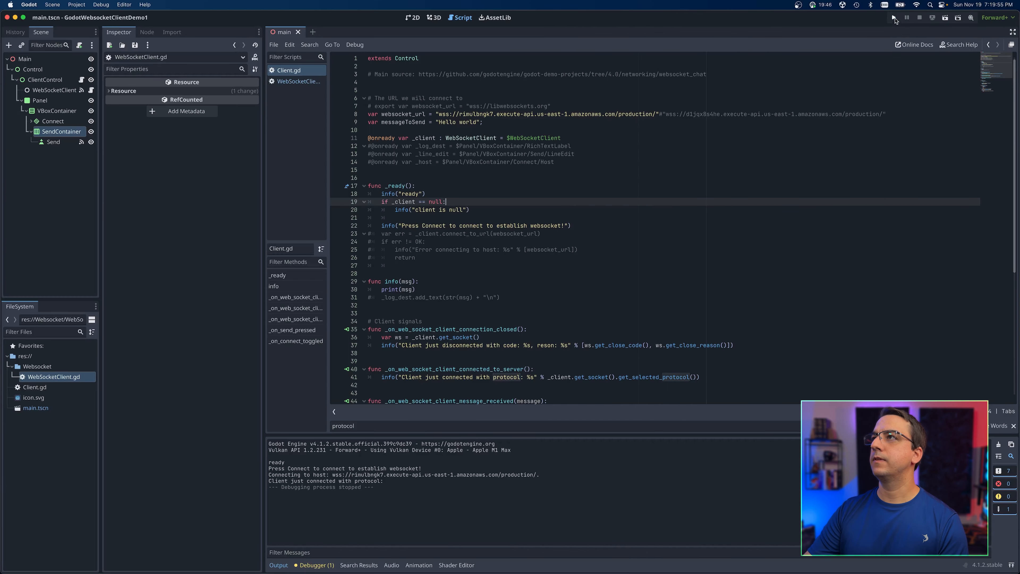
pyautogui.click(894, 18)
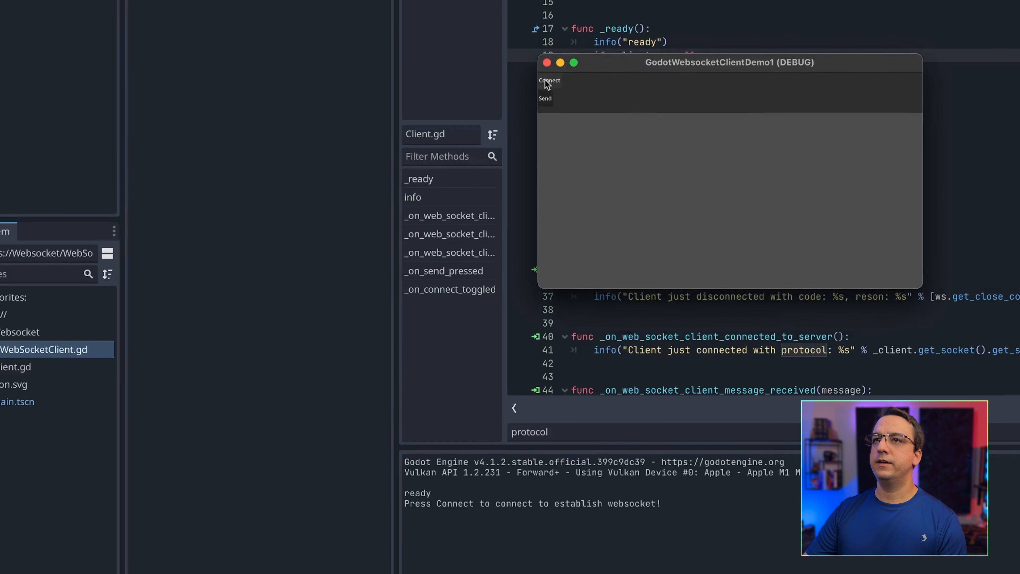
pyautogui.click(545, 81)
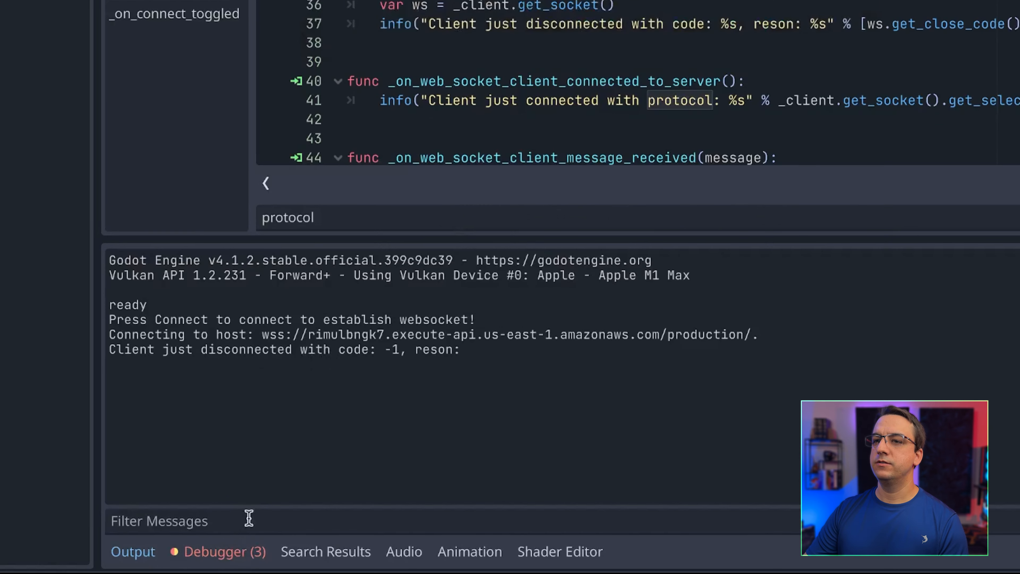
# - Inspect the debugger's error list and the status code error raised by poll() in WebSocketClient.gd
pyautogui.click(226, 553)
pyautogui.click(257, 258)
pyautogui.click(445, 338)
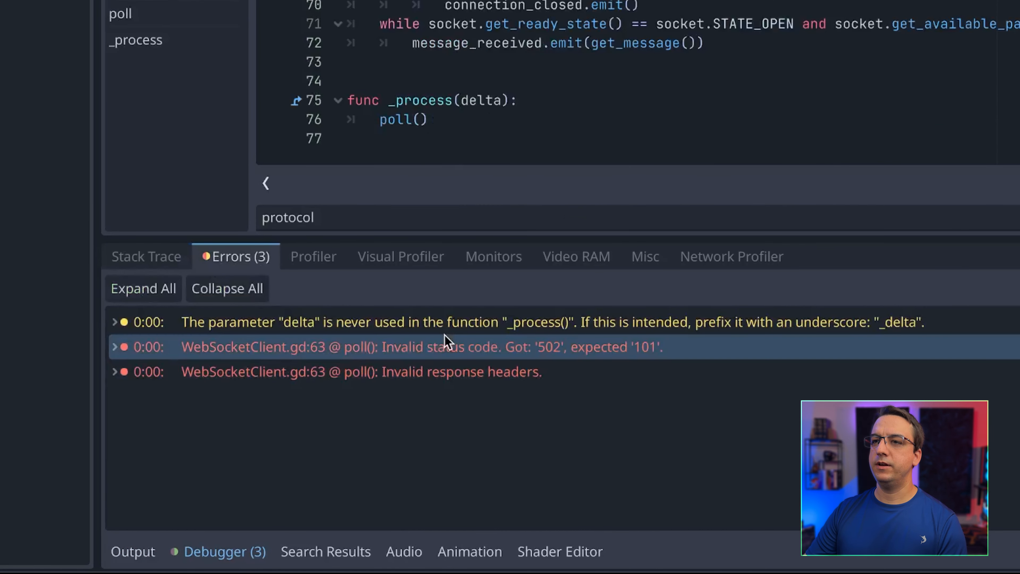
pyautogui.scroll(10, 602, 80)
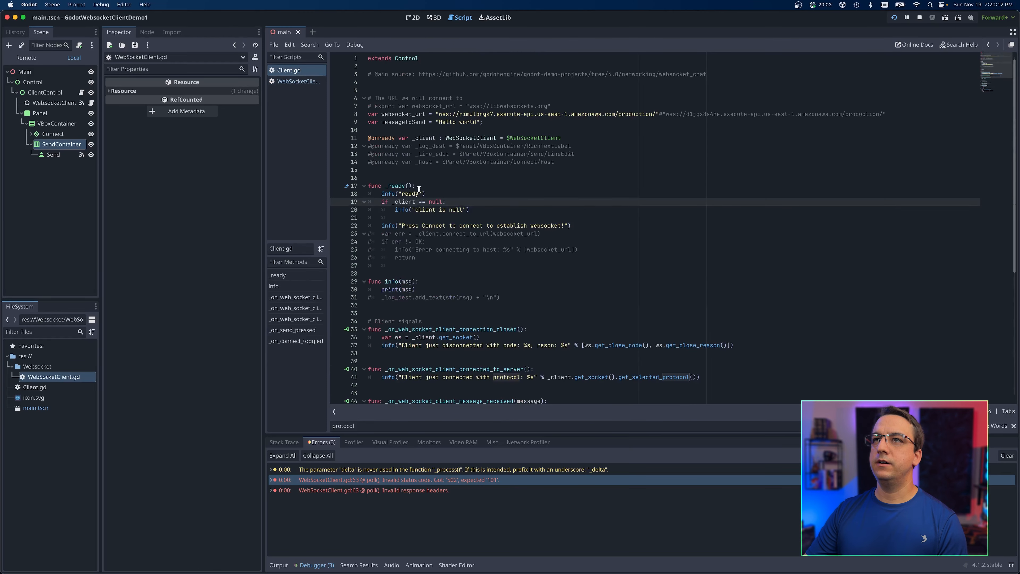
# - Switch back to the browser and deploy the WebsocketLambdaDemo function's pending changes
pyautogui.press('super+Tab')
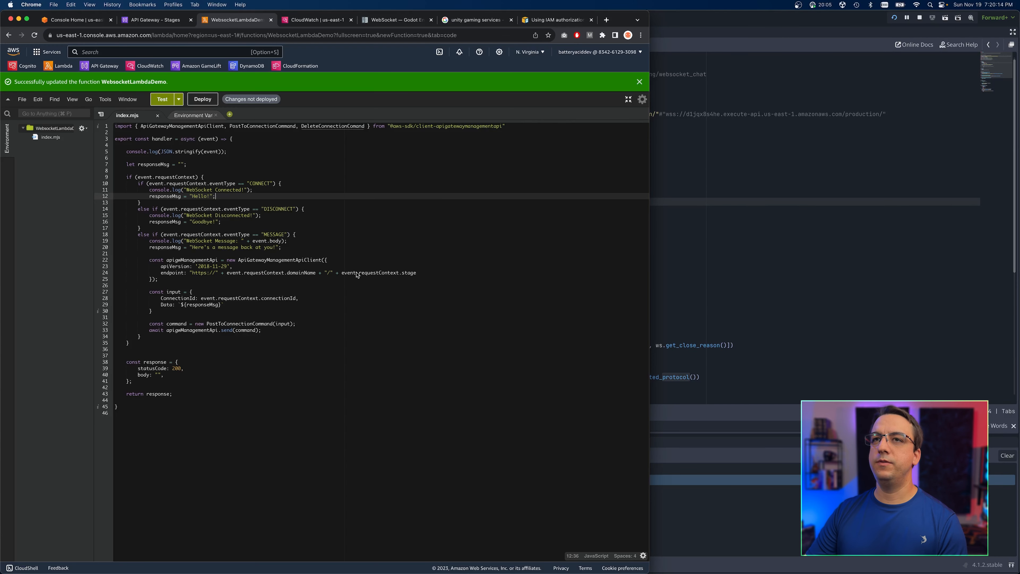
pyautogui.click(285, 249)
pyautogui.click(200, 100)
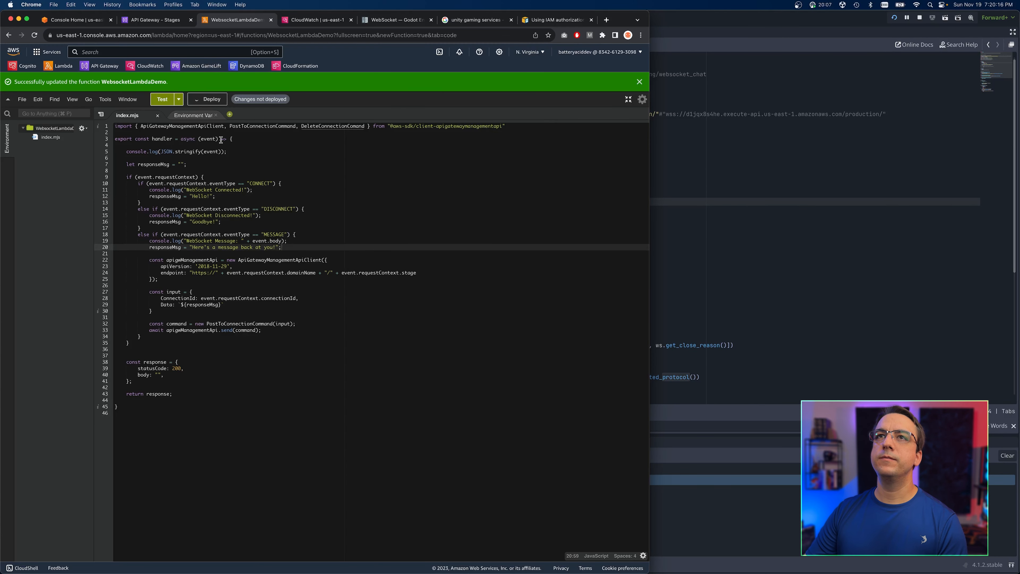
# - Open the WebsocketLambdaDemo log stream in CloudWatch and read the details of the first uncaught exception event
pyautogui.click(305, 20)
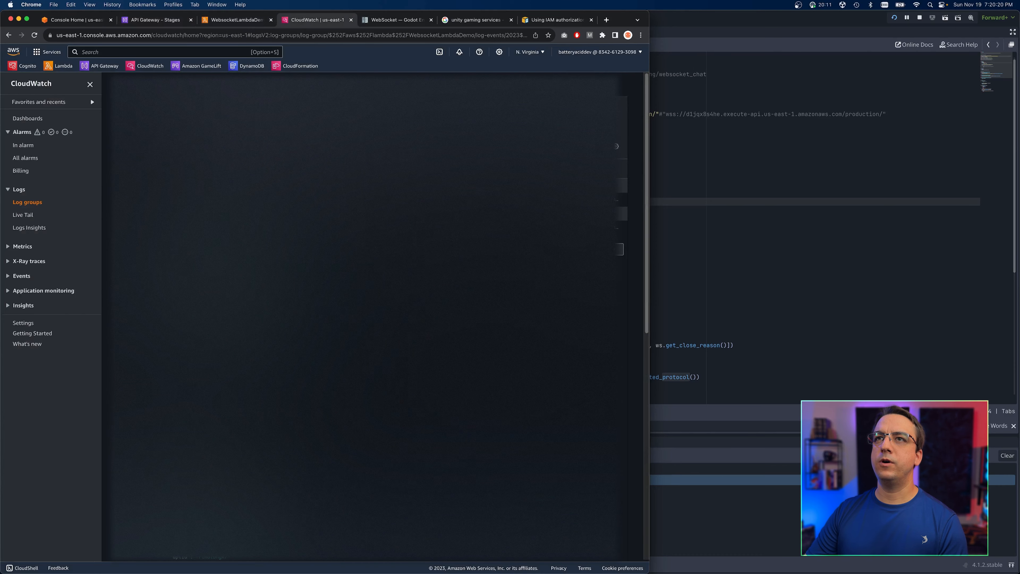
pyautogui.click(260, 243)
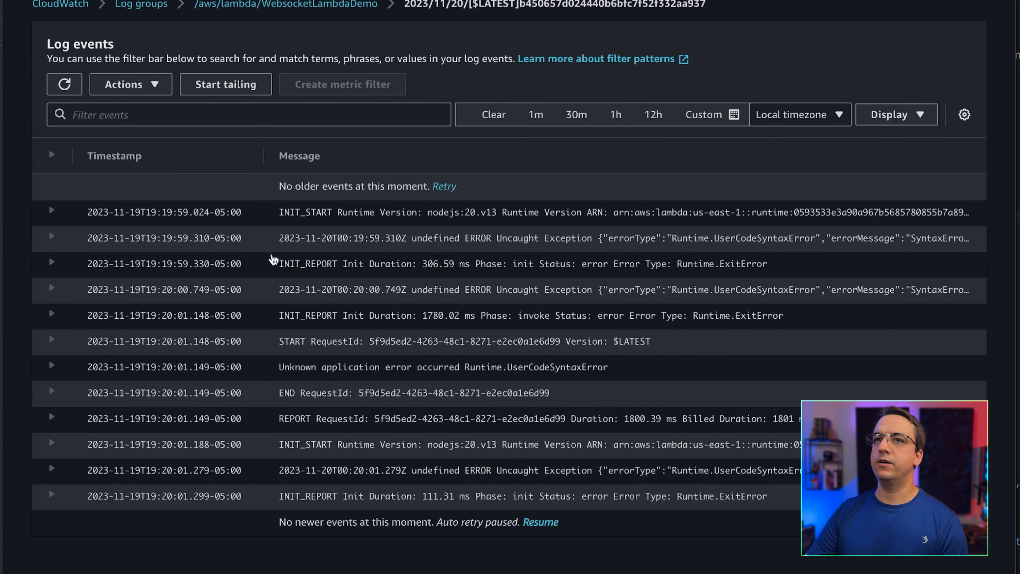
pyautogui.click(51, 238)
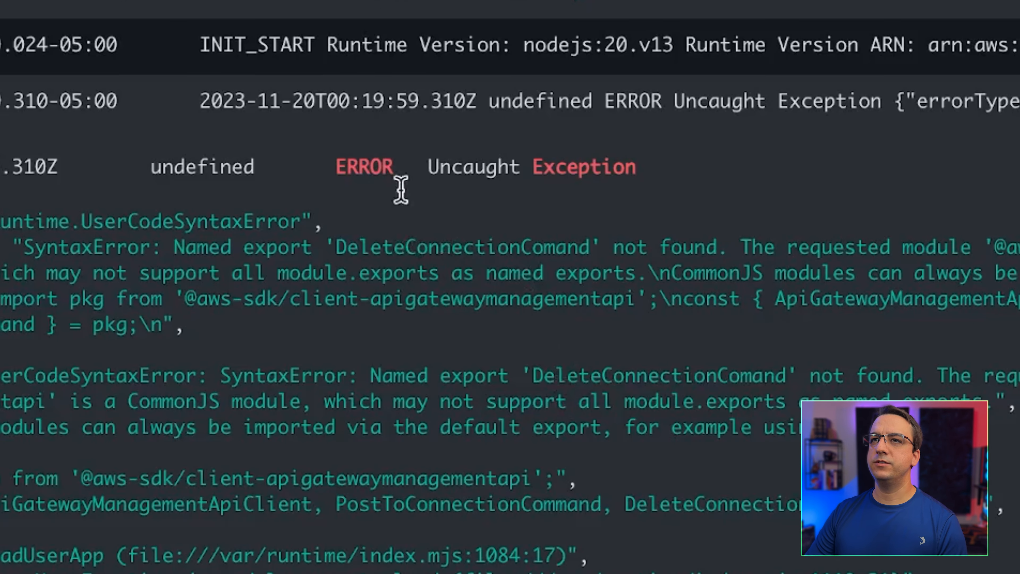
pyautogui.doubleClick(378, 305)
# - Correct the misspelled DeleteConnectionComand to DeleteConnectionCommand in the import statement of index.mjs
pyautogui.click(373, 45)
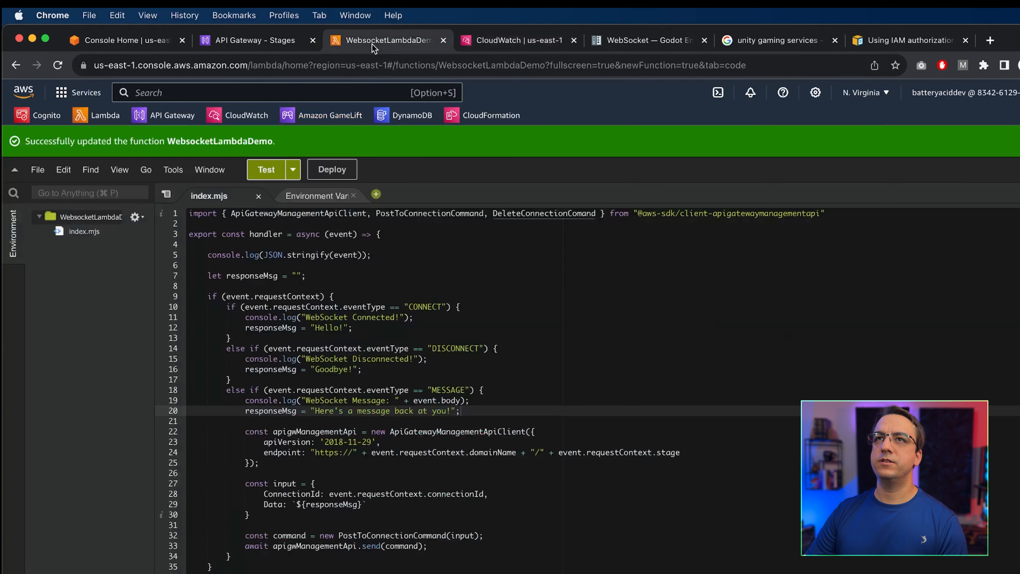
pyautogui.click(581, 214)
pyautogui.write('m')
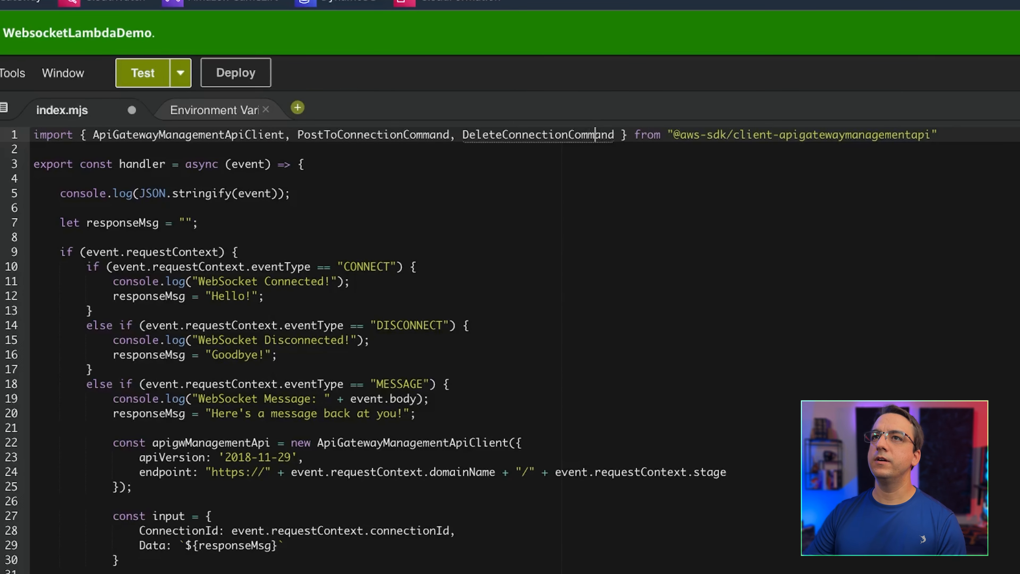
# - Remove DeleteConnectionCommand and its preceding comma from the import, leaving only ApiGatewayManagementApiClient and PostToConnectionCommand
pyautogui.moveTo(614, 135); pyautogui.dragTo(462, 135)
pyautogui.press('BackSpace')
pyautogui.press('BackSpace')
pyautogui.press('BackSpace')
pyautogui.press('BackSpace')
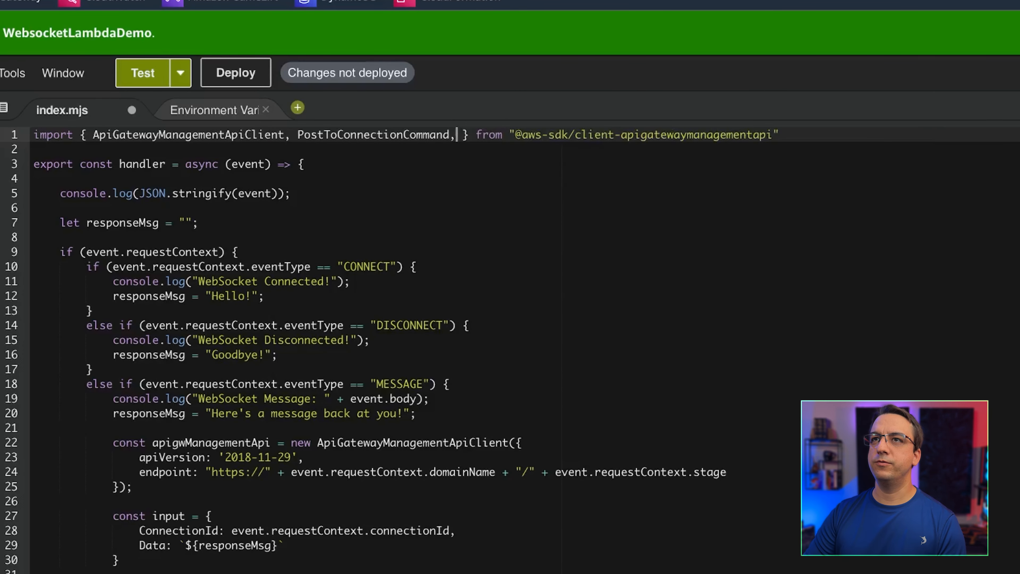
pyautogui.write('d')
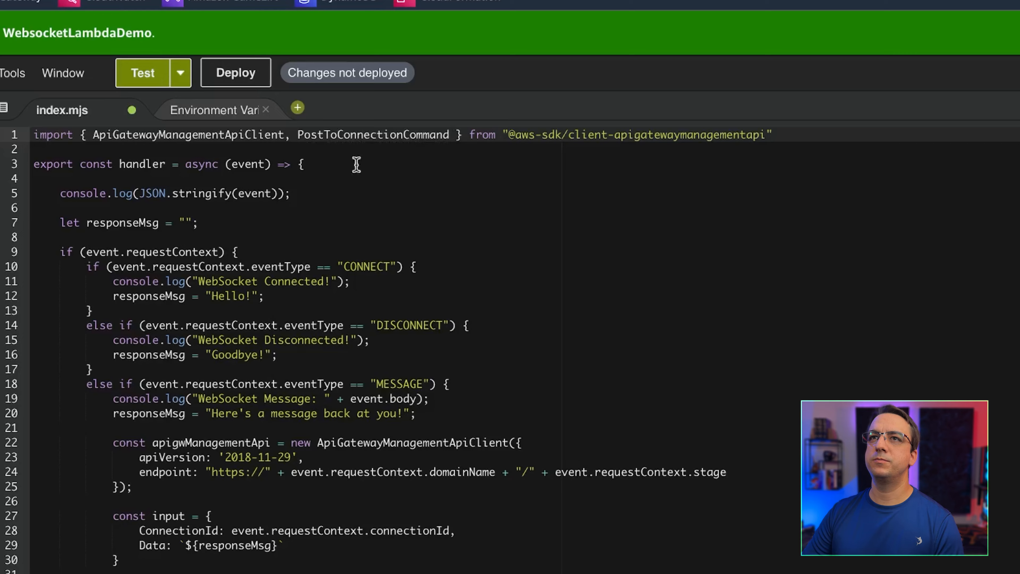
# - Deploy the function with the shortened import, and switch to Godot to restart the client project
pyautogui.click(237, 73)
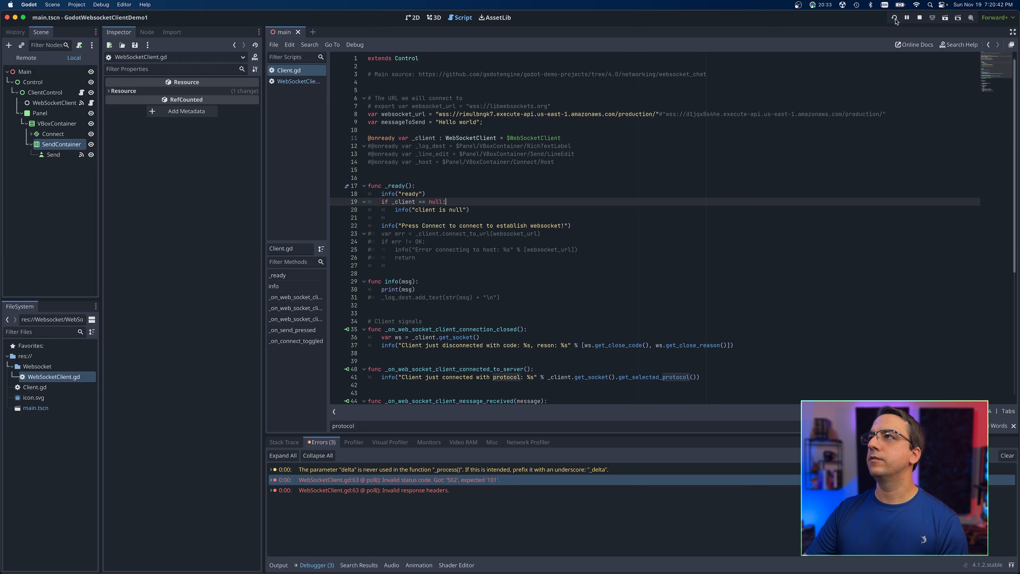
pyautogui.click(895, 19)
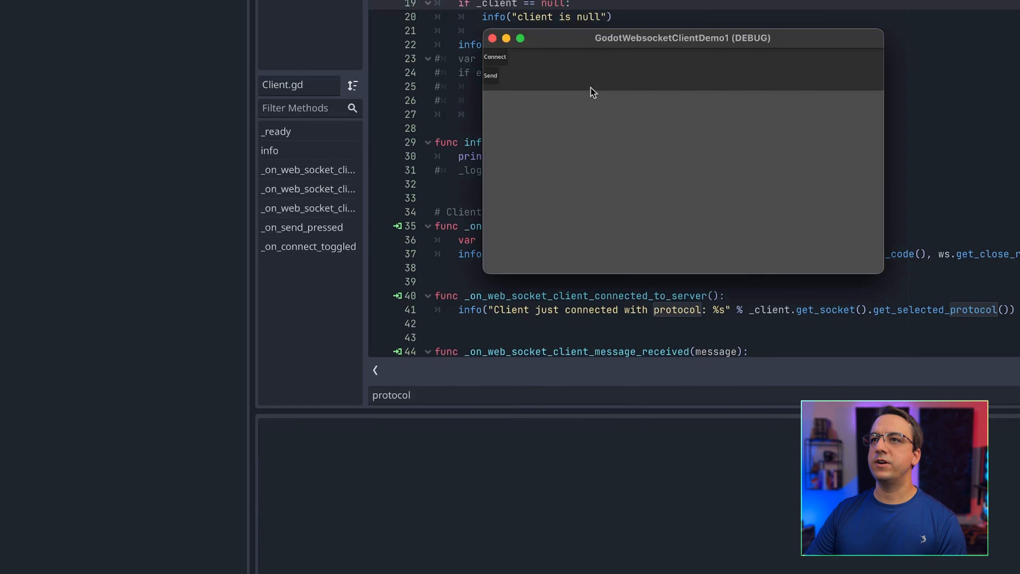
# - Connect the running Godot client to the WebSocket host and send a test message
pyautogui.click(496, 57)
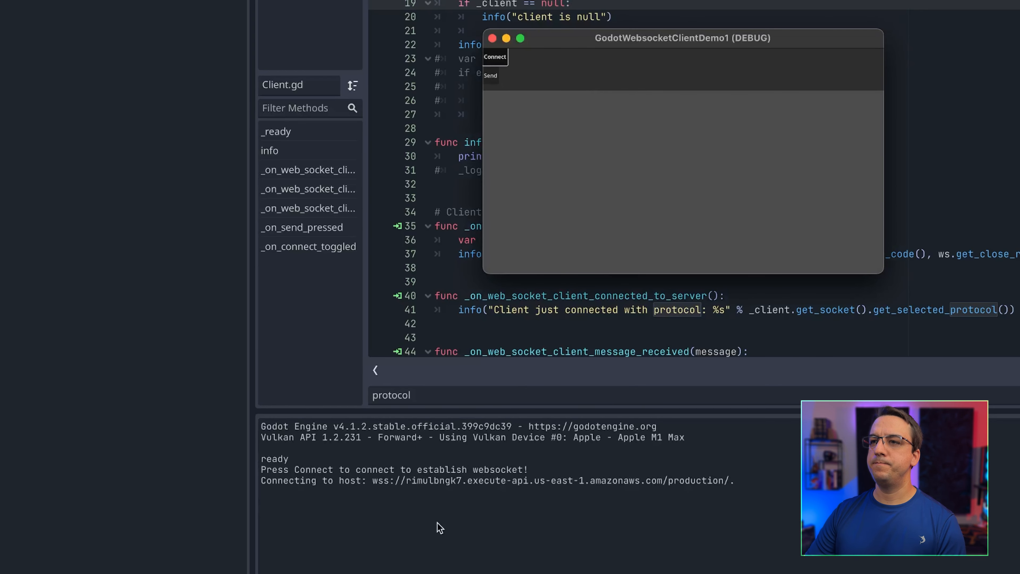
pyautogui.click(491, 76)
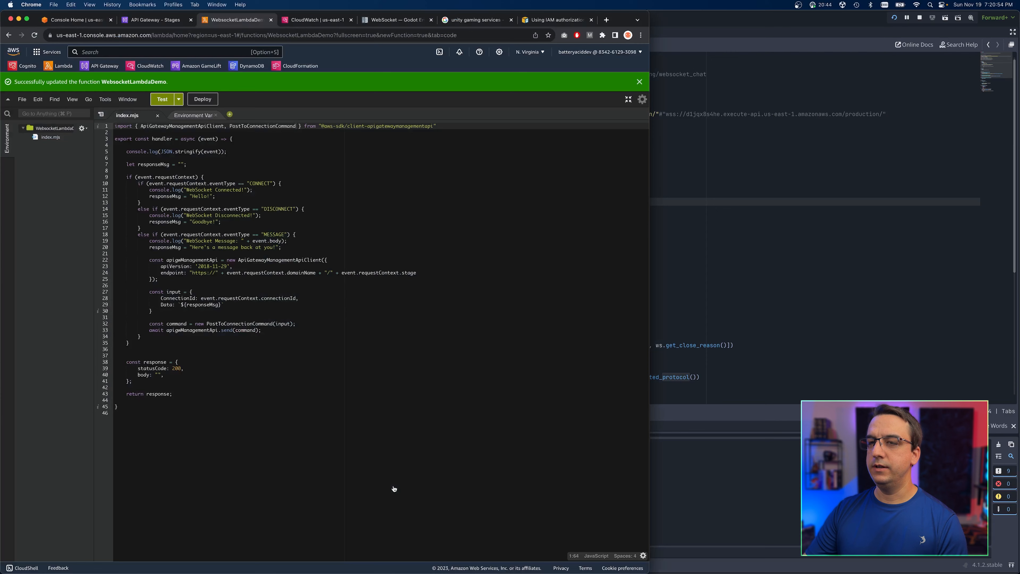
# - Open the newest WebsocketLambdaDemo log stream in CloudWatch and read the details of the Invoke Error event, including the denied action
pyautogui.click(313, 20)
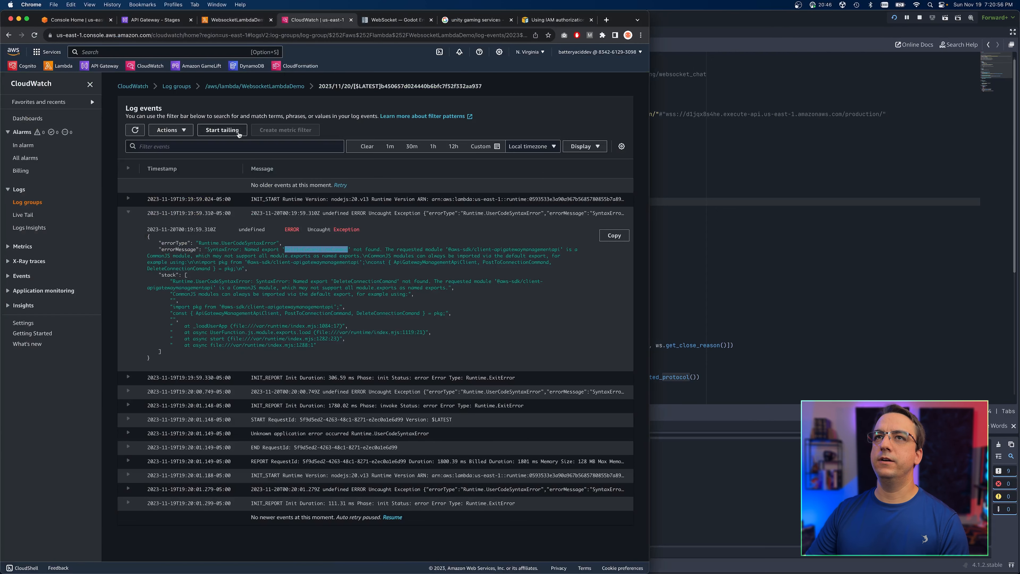
pyautogui.click(255, 88)
pyautogui.click(249, 244)
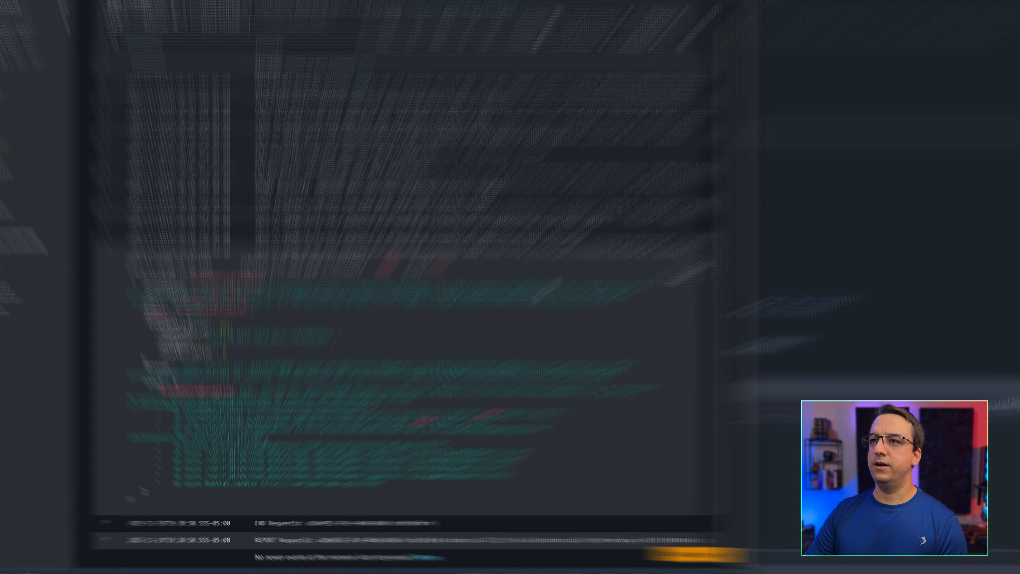
pyautogui.moveTo(778, 112); pyautogui.dragTo(937, 114)
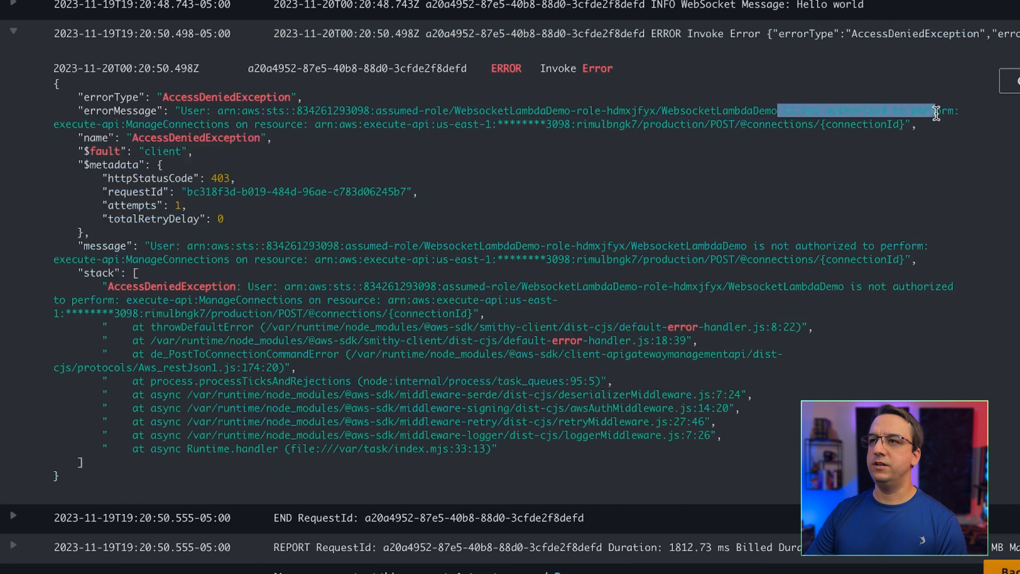
pyautogui.click(132, 164)
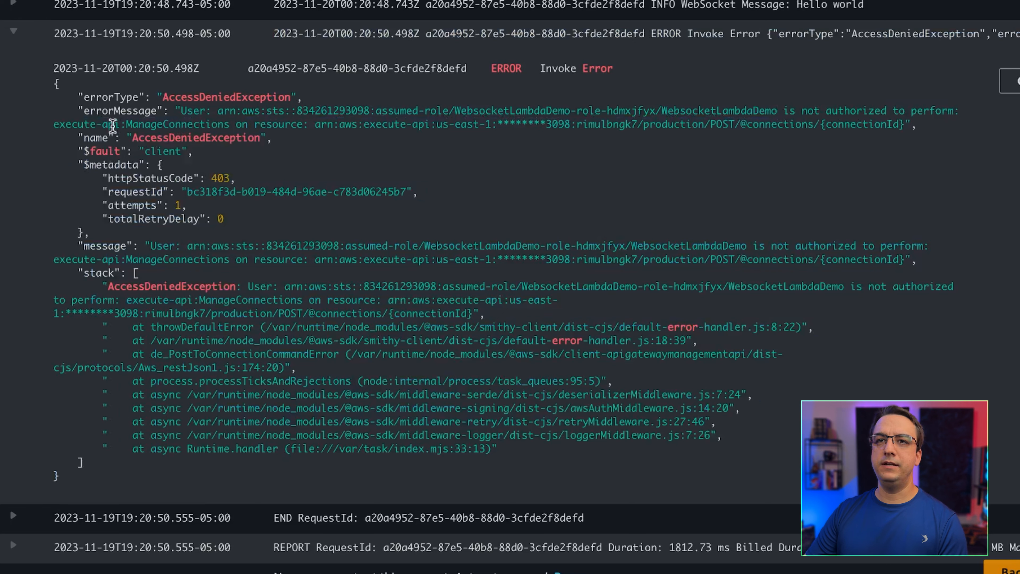
pyautogui.moveTo(57, 125); pyautogui.dragTo(207, 120)
pyautogui.click(206, 120)
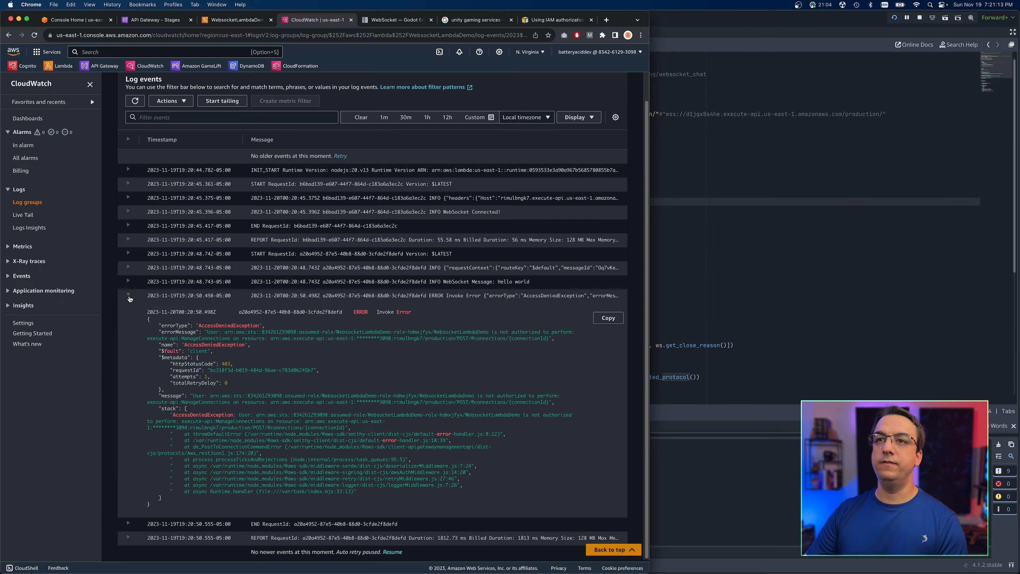
pyautogui.click(153, 33)
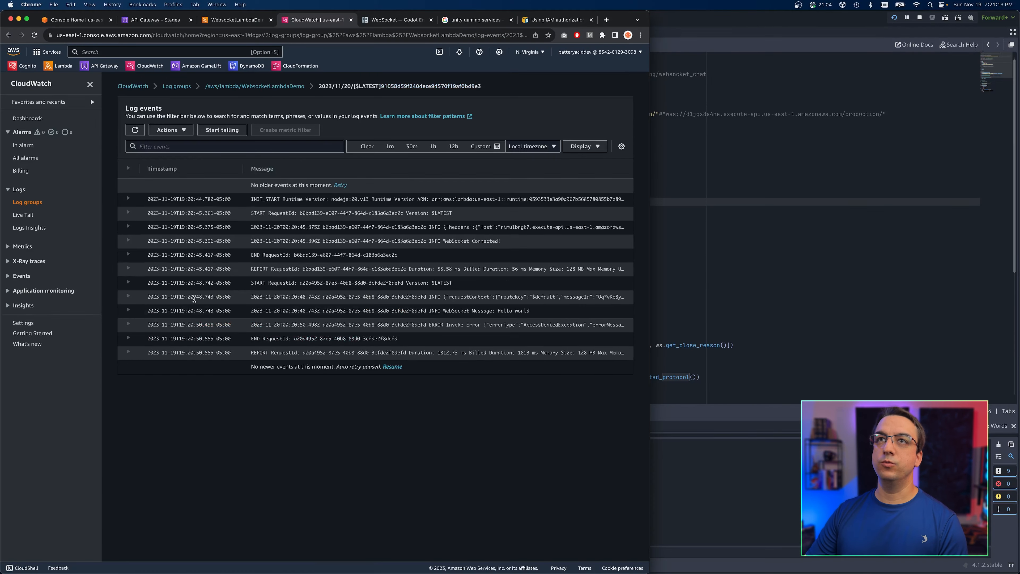
# - Open the permissions configuration of the WebsocketLambdaDemo function and review the CloudWatch Logs actions allowed to its execution role
pyautogui.click(239, 16)
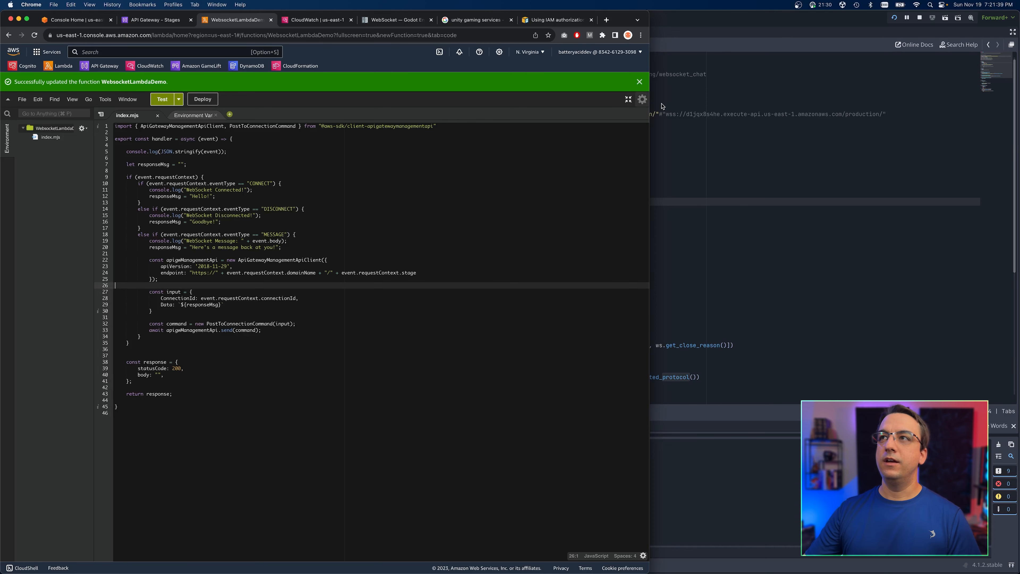
pyautogui.scroll(6, 329, 224)
pyautogui.scroll(-5, 152, 146)
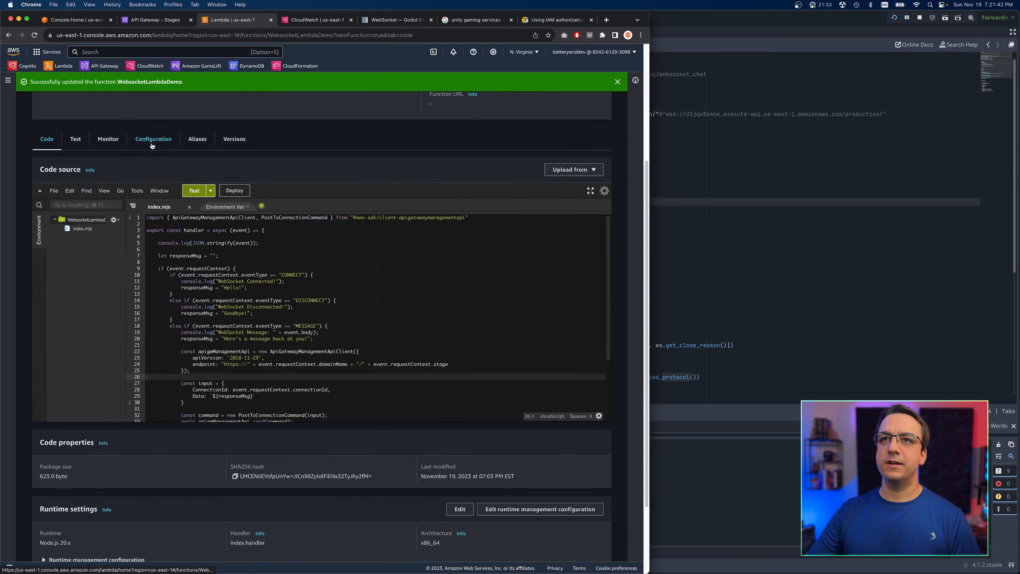
pyautogui.click(158, 143)
pyautogui.scroll(-3, 138, 268)
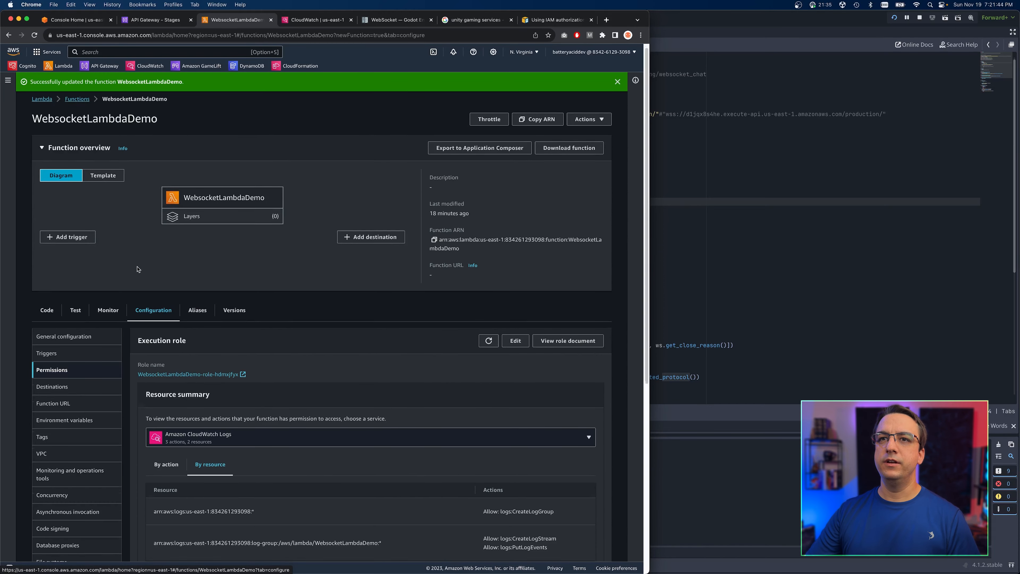
pyautogui.scroll(-2, 137, 269)
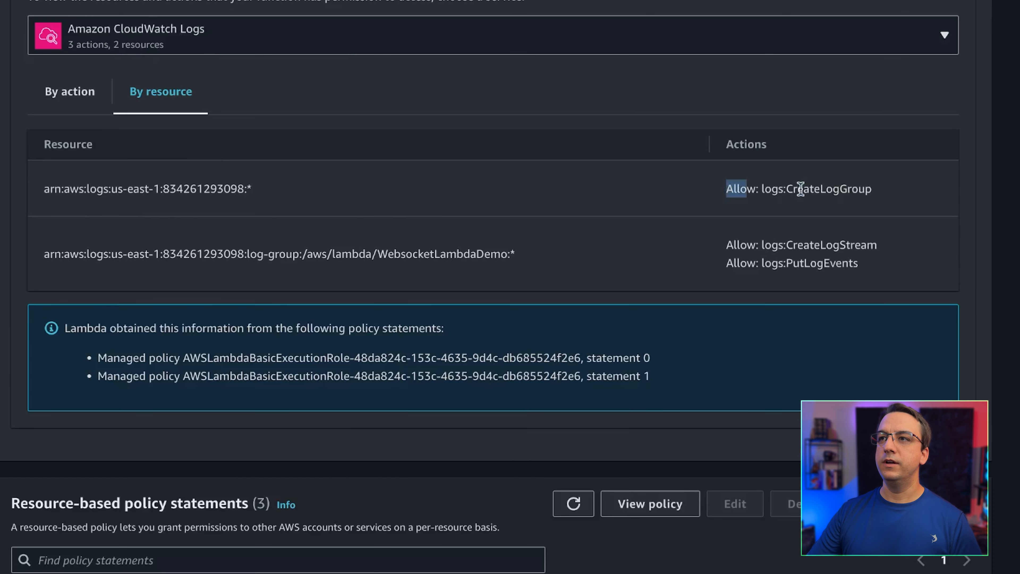
pyautogui.doubleClick(815, 244)
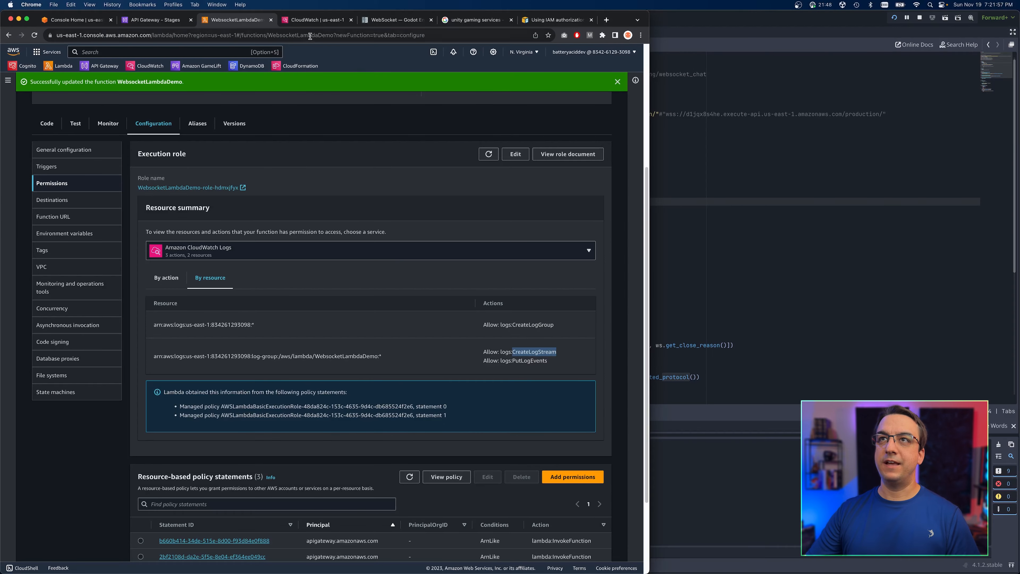
# - Glance back at the log events and check which services the execution role's resource summary offers
pyautogui.click(313, 24)
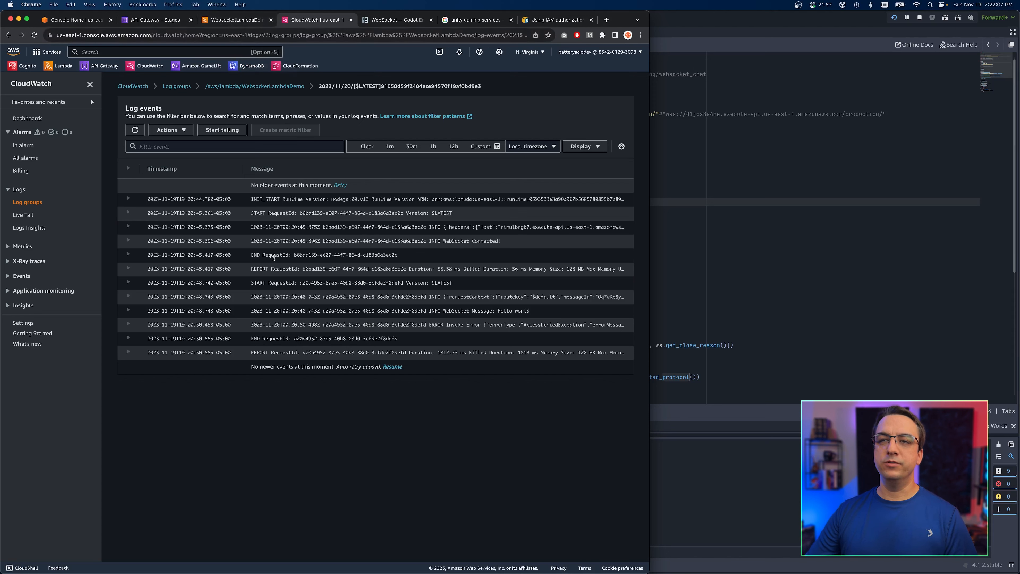
pyautogui.click(235, 21)
pyautogui.click(169, 258)
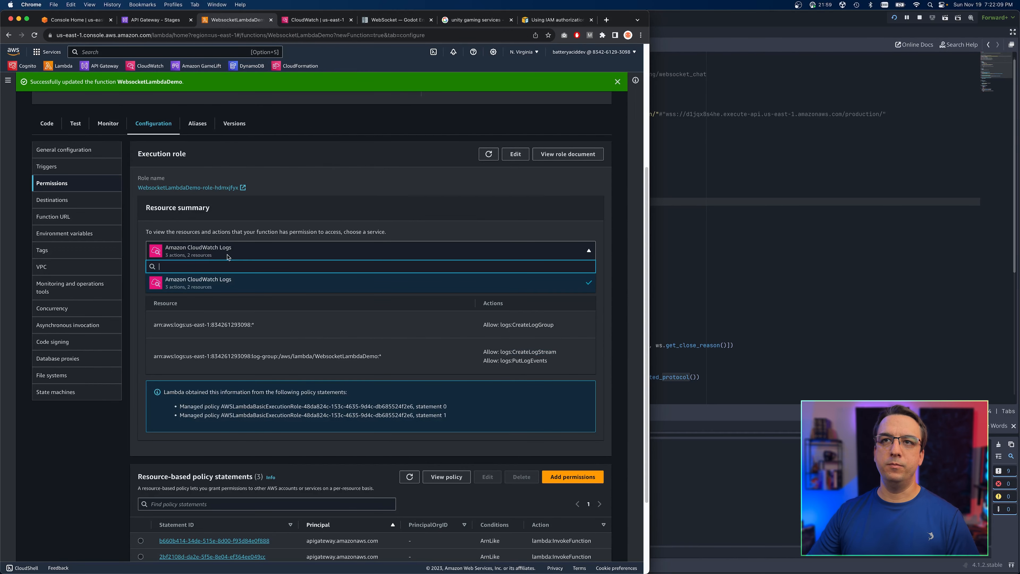
pyautogui.click(213, 254)
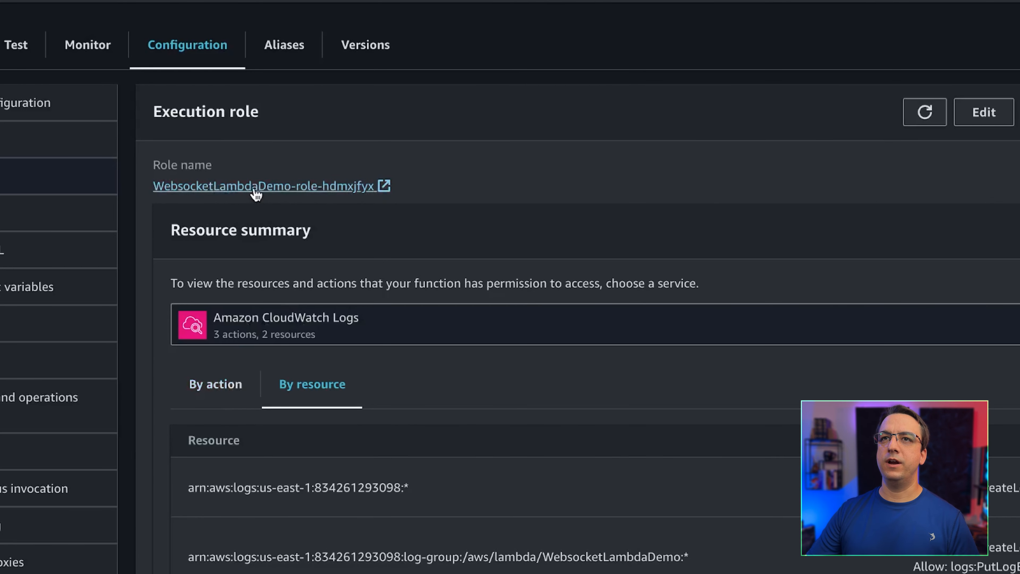
# - Open the function's execution role in IAM and start creating an inline policy for it
pyautogui.scroll(-5, 333, 422)
pyautogui.scroll(8, 337, 423)
pyautogui.click(303, 329)
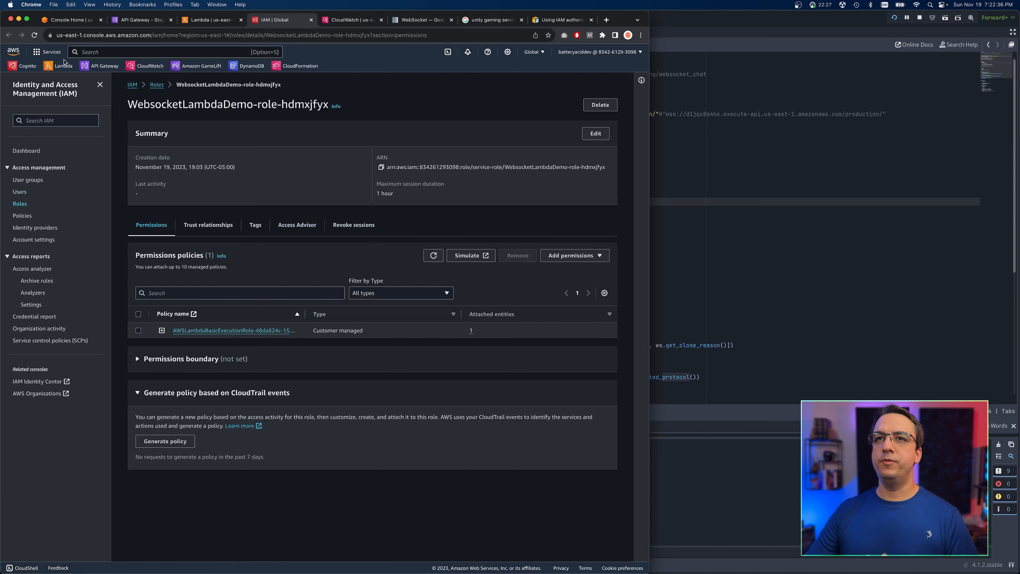
pyautogui.click(99, 85)
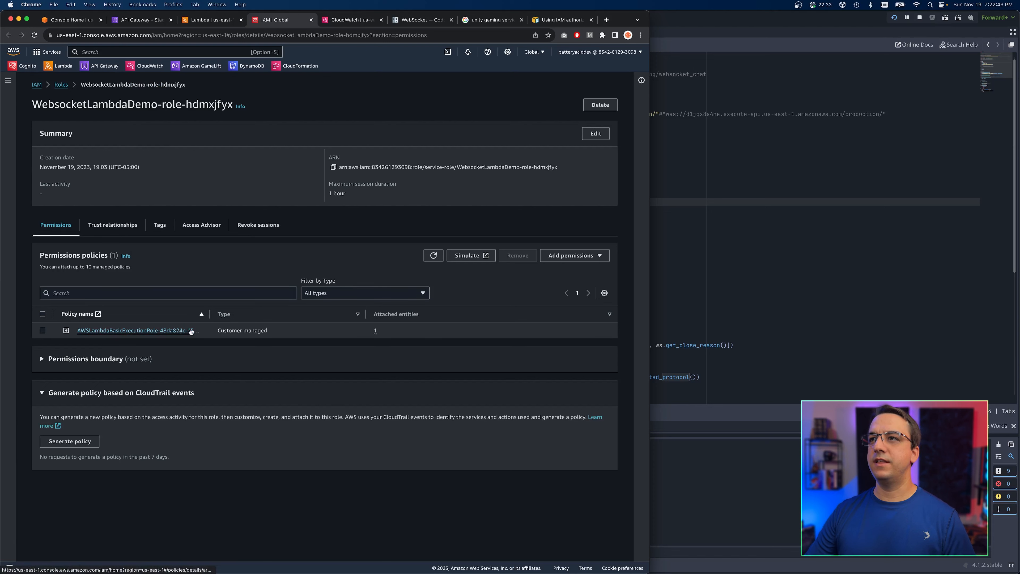
pyautogui.click(572, 255)
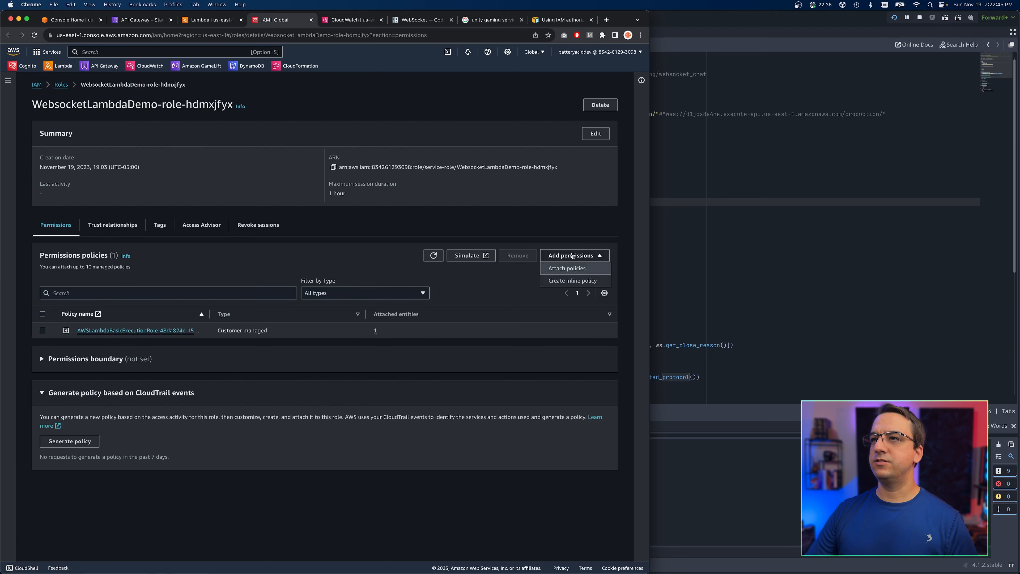
pyautogui.click(564, 282)
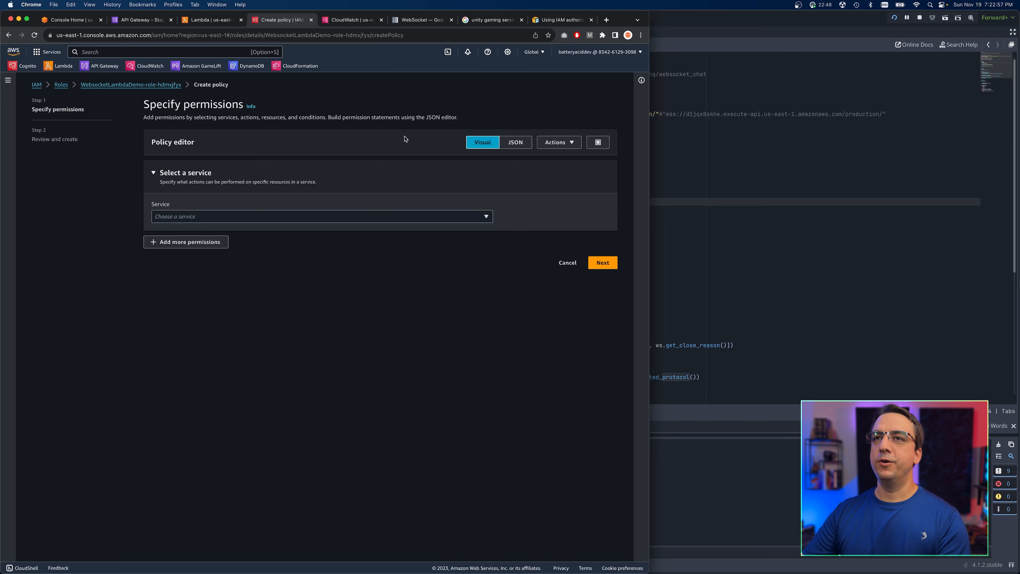
# - Read the Using IAM authorization documentation page on the execute-api action and its ManageConnections support
pyautogui.click(556, 23)
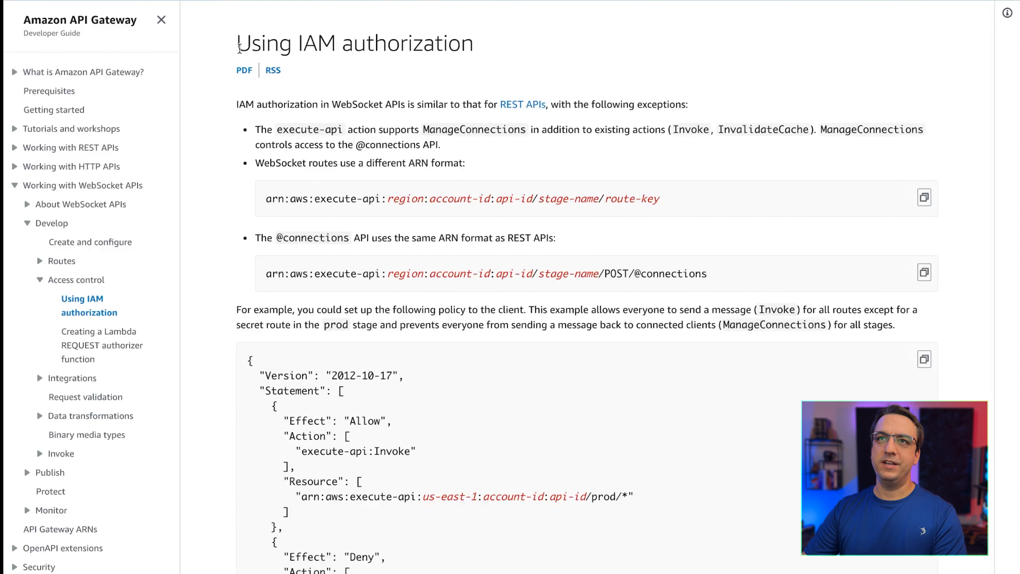
pyautogui.moveTo(153, 98); pyautogui.dragTo(368, 108)
pyautogui.moveTo(577, 57); pyautogui.dragTo(740, 571)
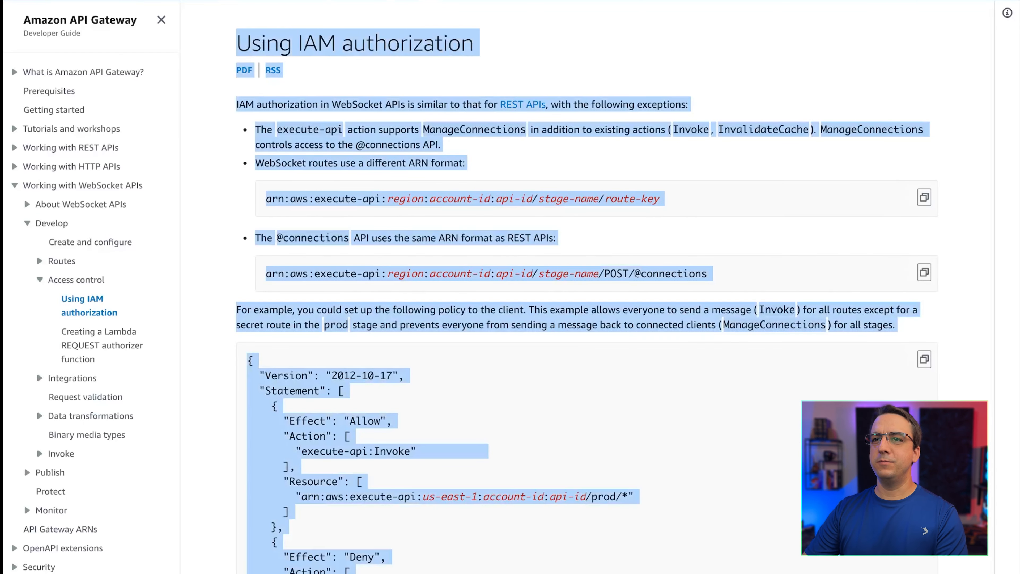
pyautogui.click(548, 401)
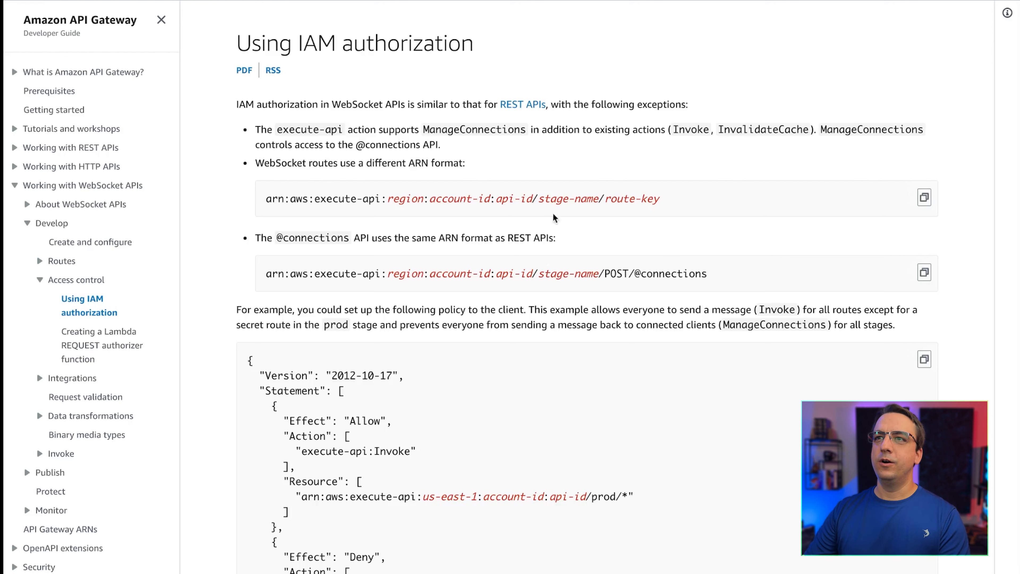
pyautogui.moveTo(277, 130); pyautogui.dragTo(332, 125)
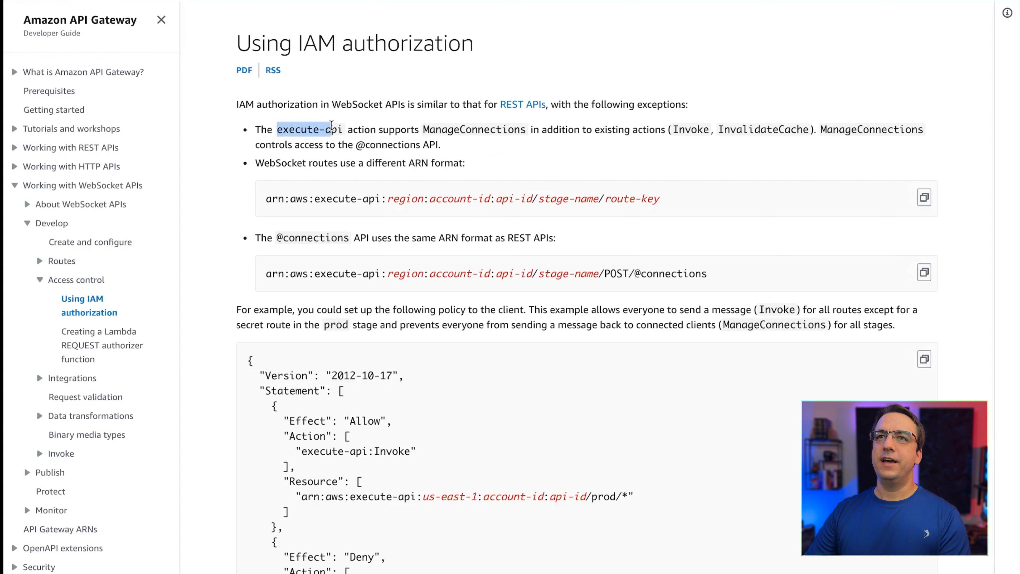
pyautogui.click(402, 126)
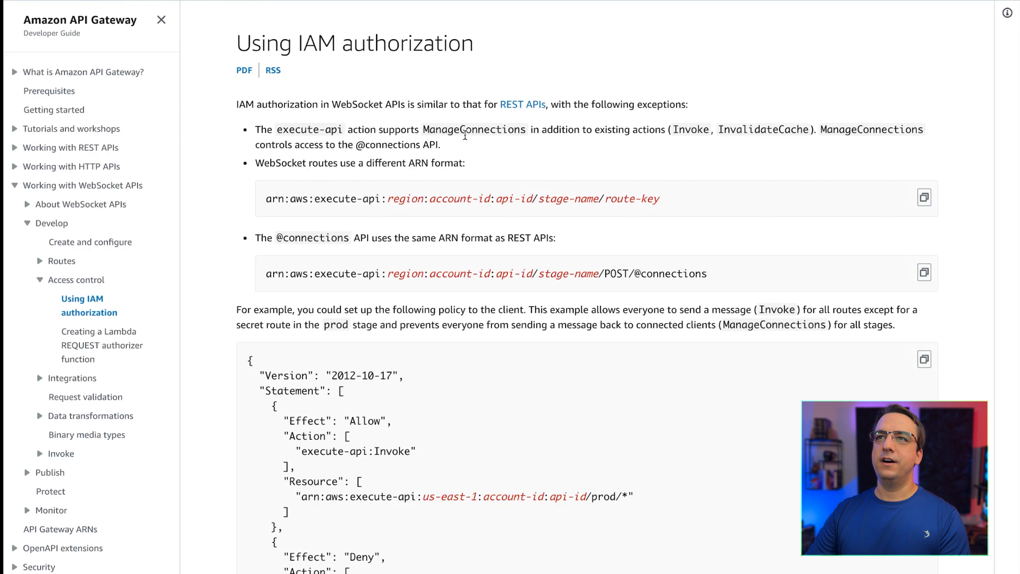
pyautogui.doubleClick(441, 130)
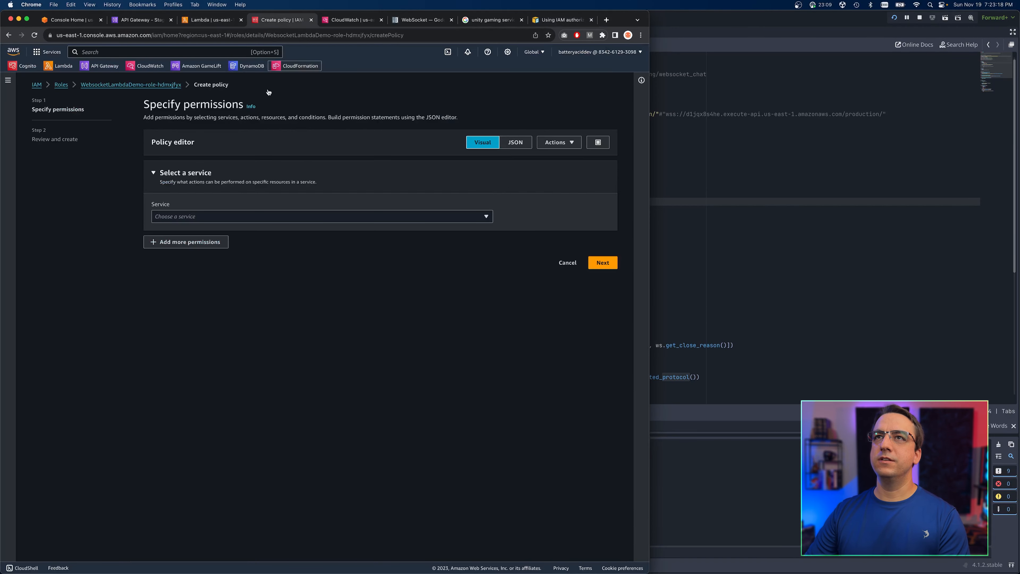
# - Return to the policy editor and choose ExecuteAPI as the service for the inline policy
pyautogui.click(191, 216)
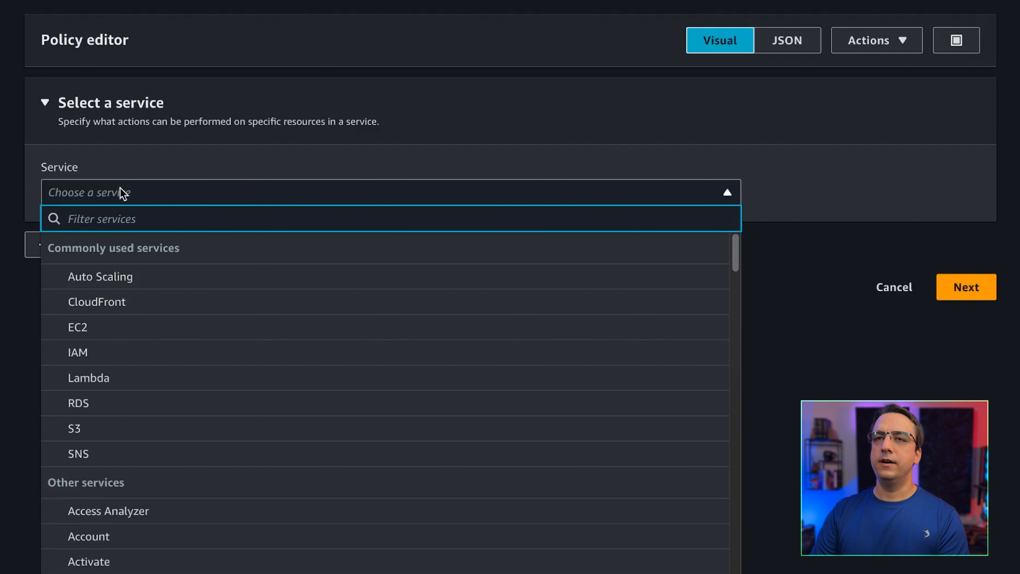
pyautogui.write('execu')
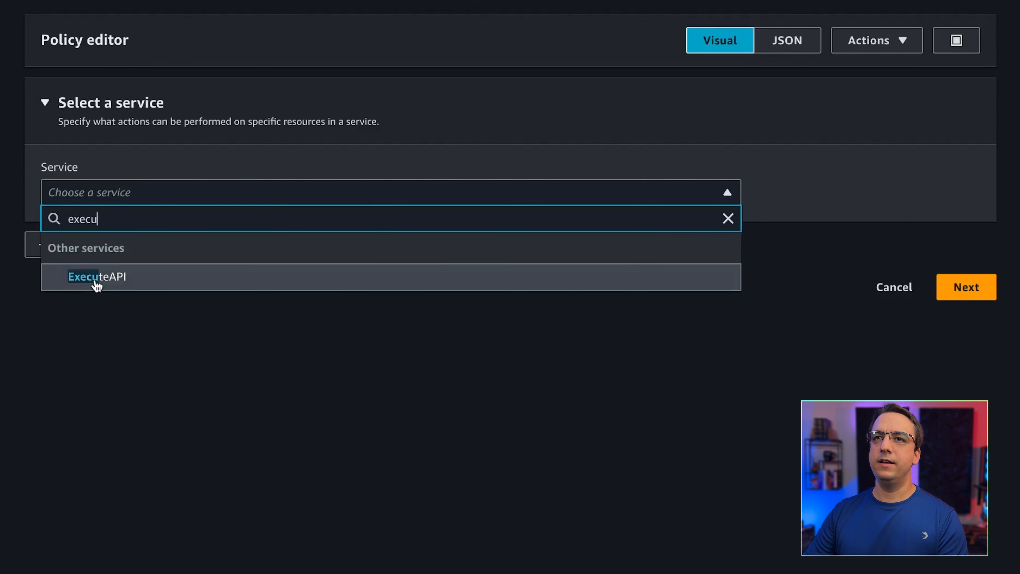
pyautogui.click(96, 277)
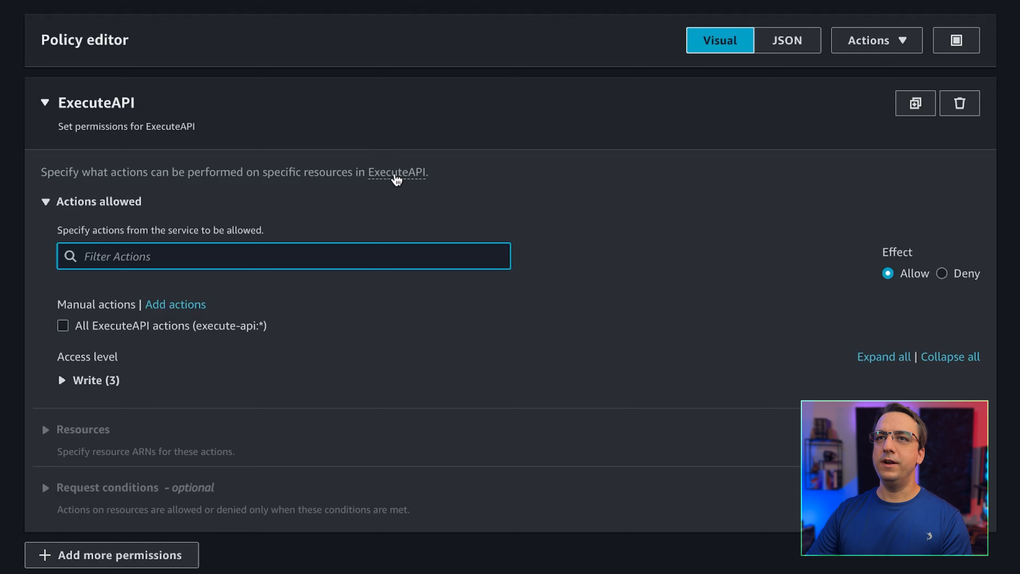
# - Open the documentation linked for ExecuteAPI, skim the Amazon API Gateway introduction, and close it again
pyautogui.click(394, 173)
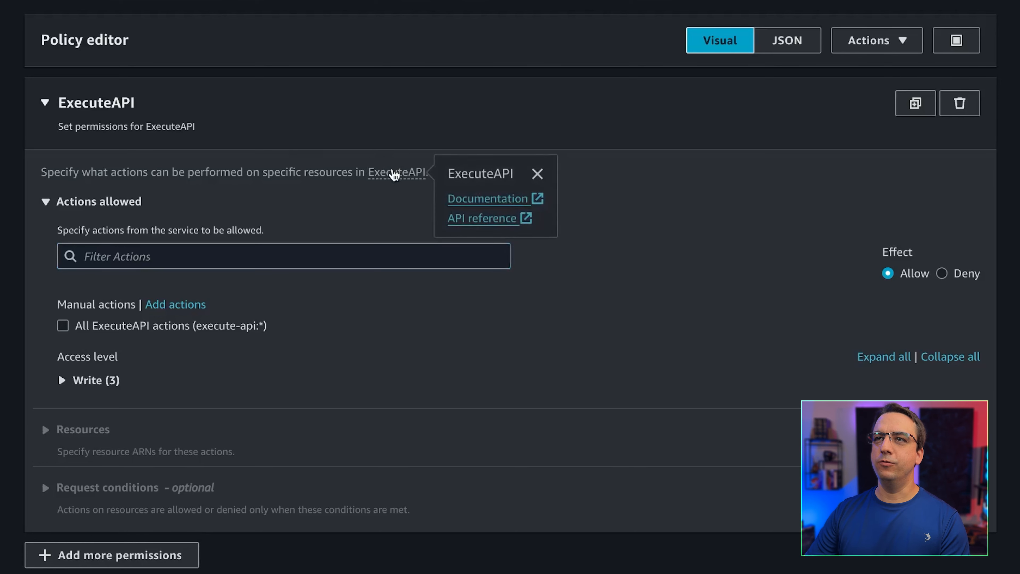
pyautogui.click(489, 200)
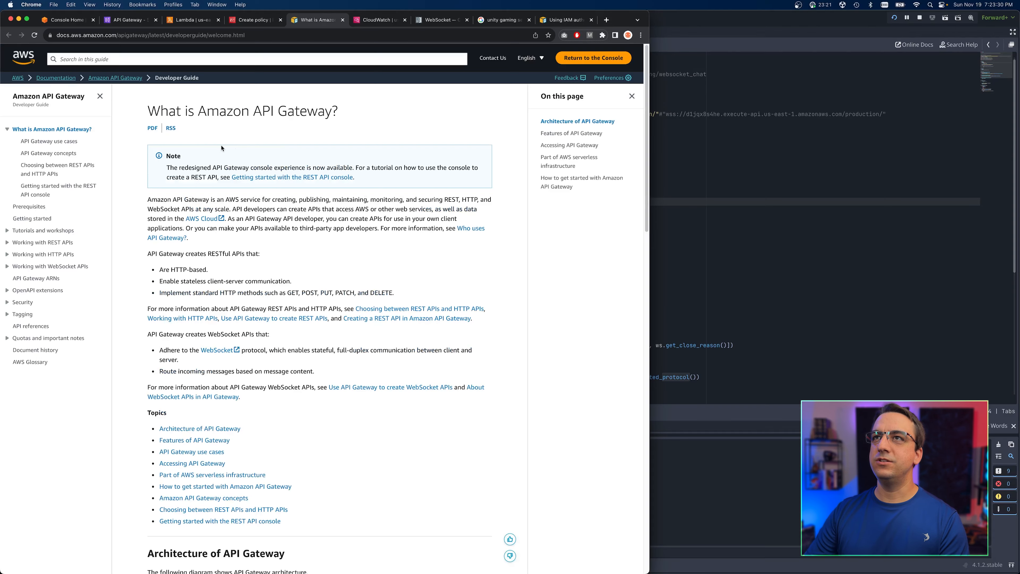
pyautogui.moveTo(145, 114); pyautogui.dragTo(371, 116)
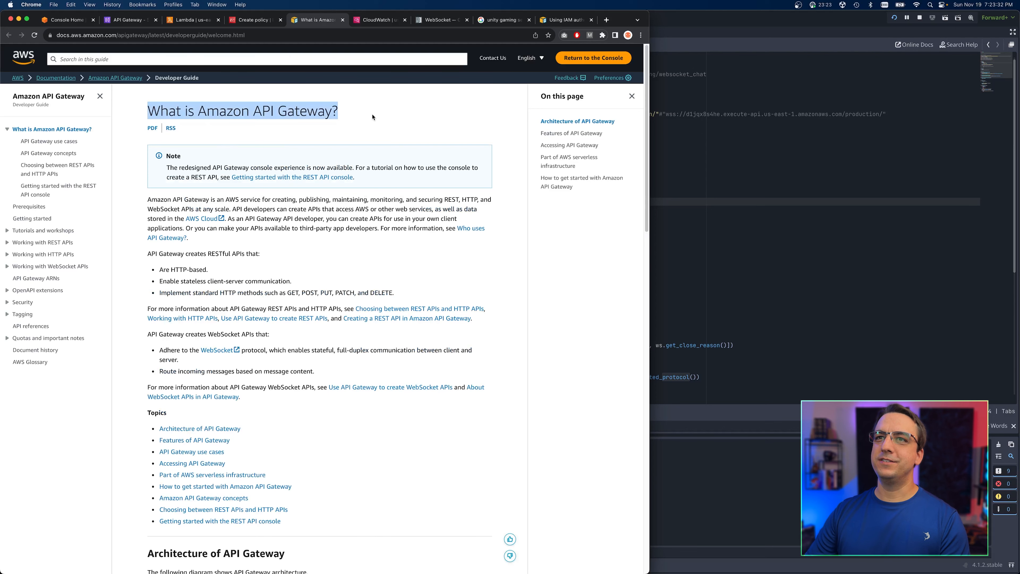
pyautogui.click(371, 117)
pyautogui.scroll(-4, 294, 260)
pyautogui.scroll(4, 323, 272)
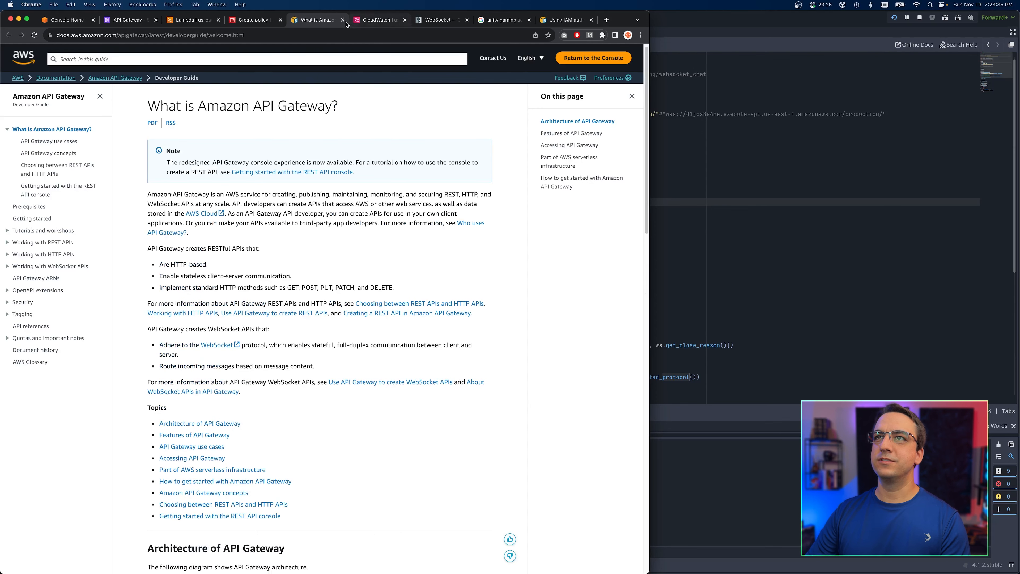
pyautogui.click(343, 20)
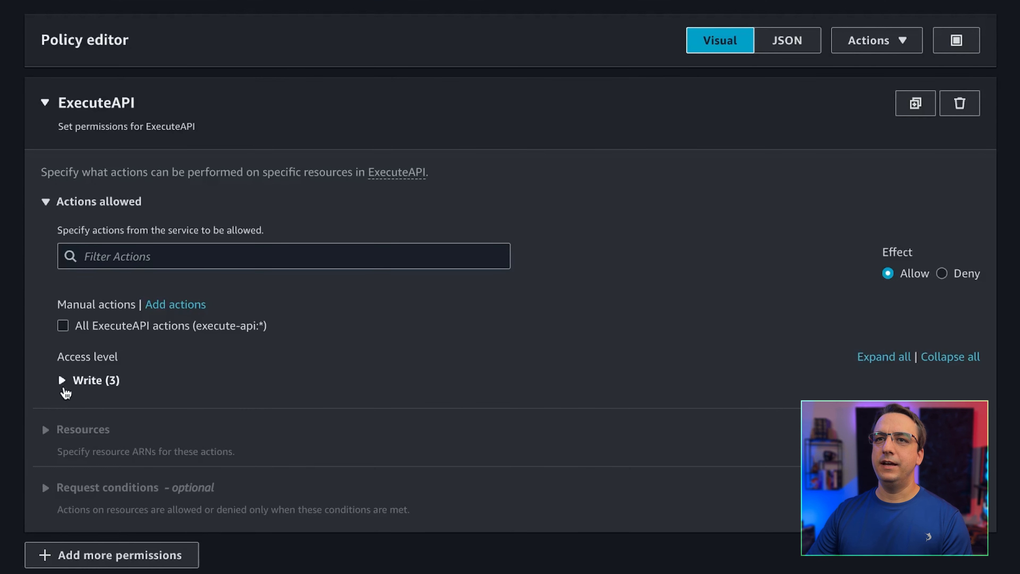
# - Allow the ManageConnections write action in the policy, and check the API Gateway management import in the Lambda code
pyautogui.click(118, 336)
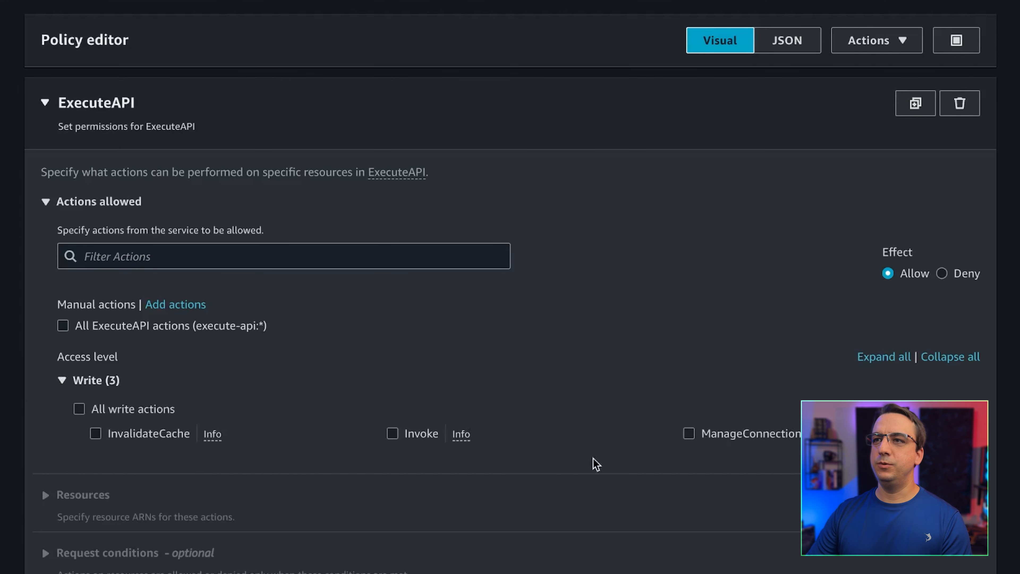
pyautogui.click(689, 434)
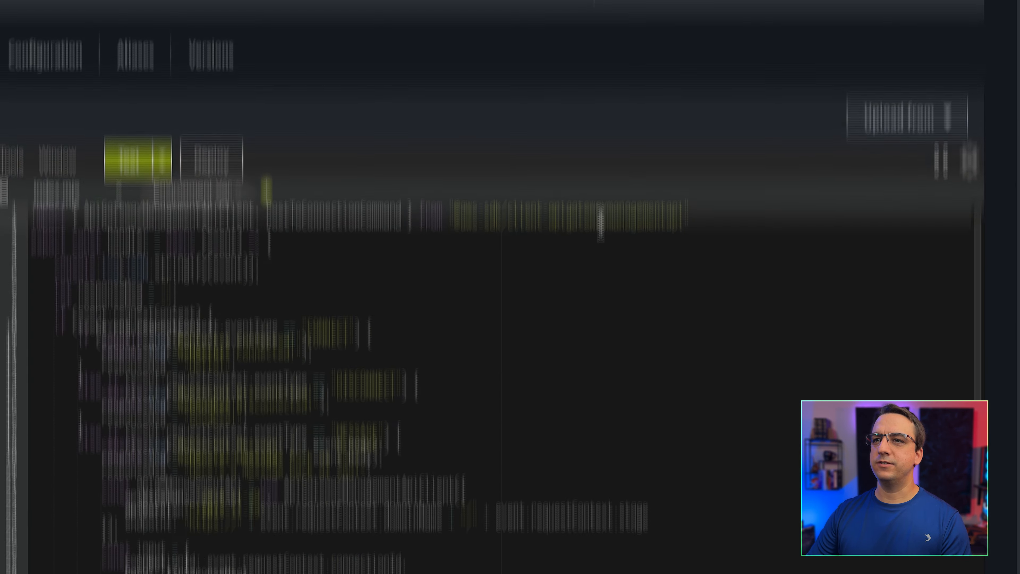
pyautogui.doubleClick(617, 169)
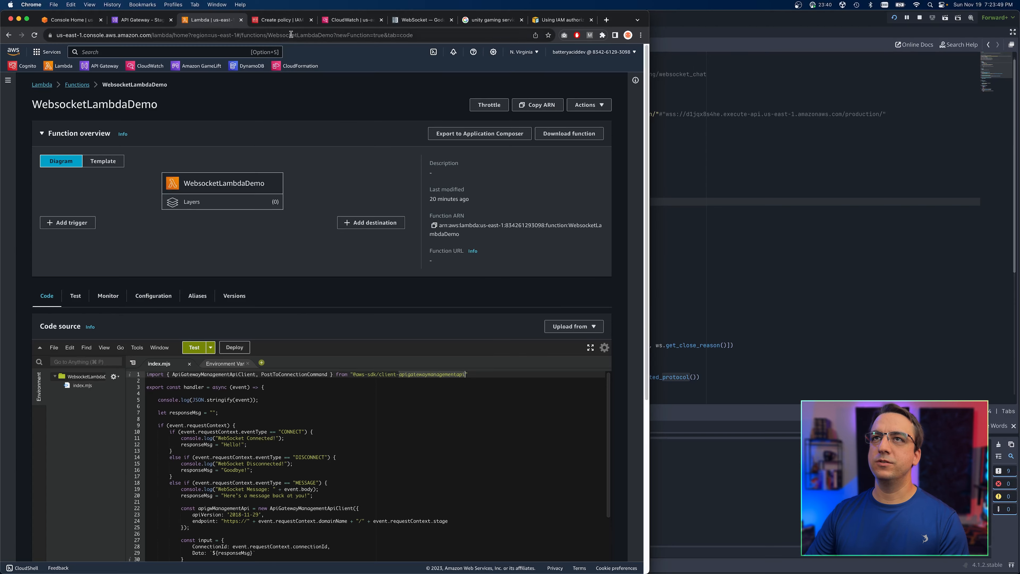
pyautogui.click(286, 20)
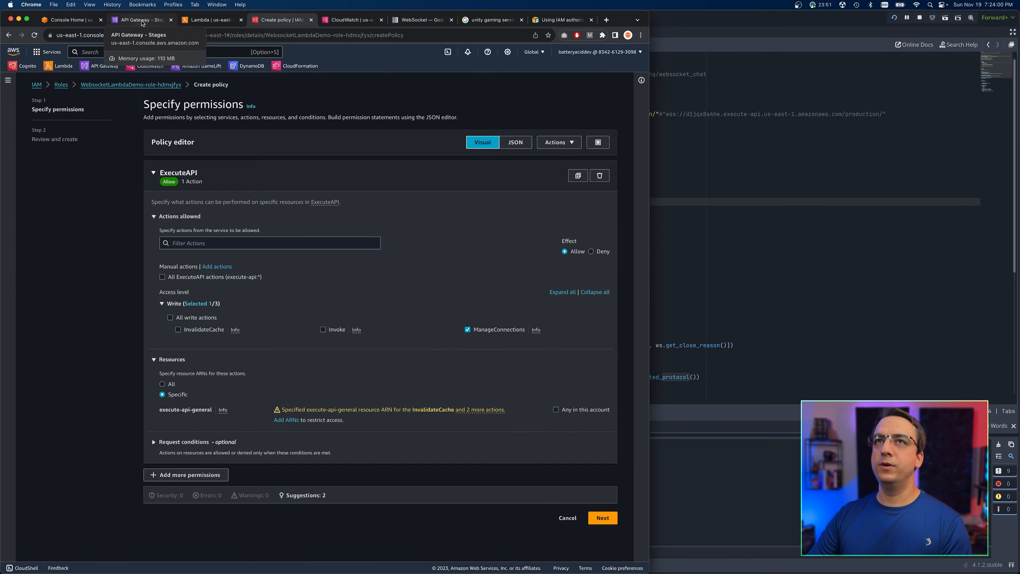
# - Locate the API ID in the production stage's WebSocket URL, and start adding a specific ARN for execute-api-general in the policy
pyautogui.click(234, 40)
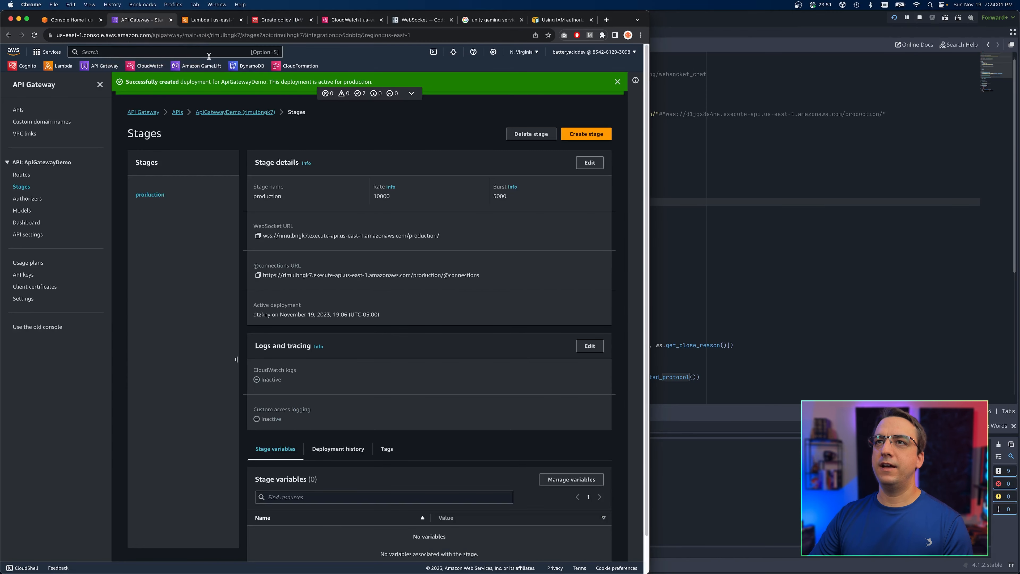
pyautogui.click(618, 82)
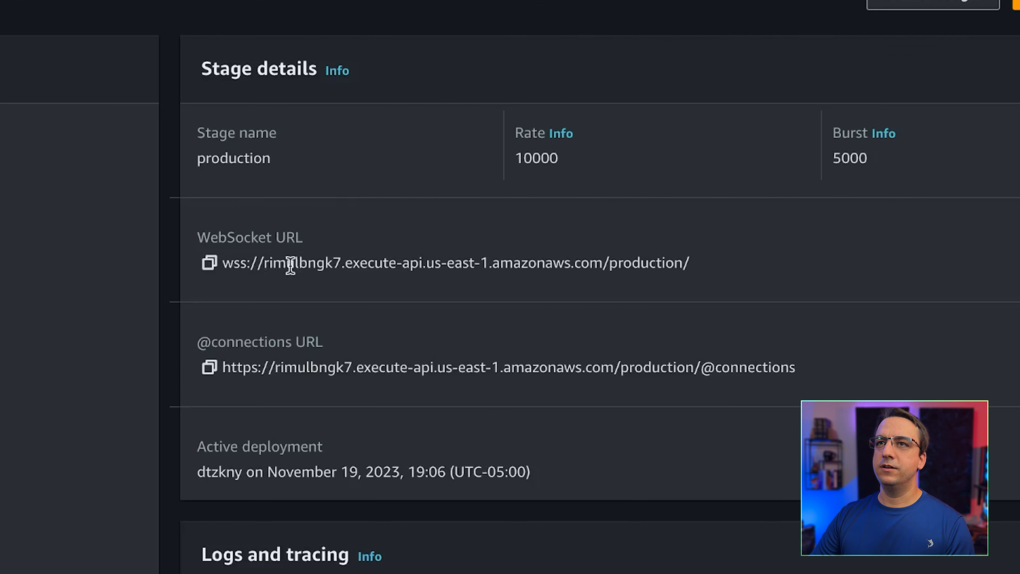
pyautogui.doubleClick(289, 208)
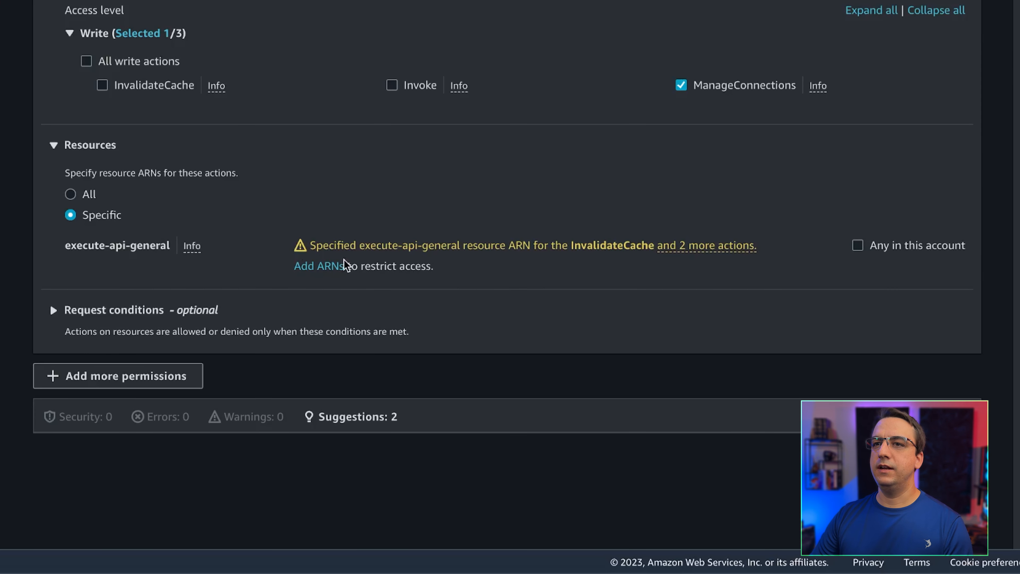
pyautogui.click(320, 266)
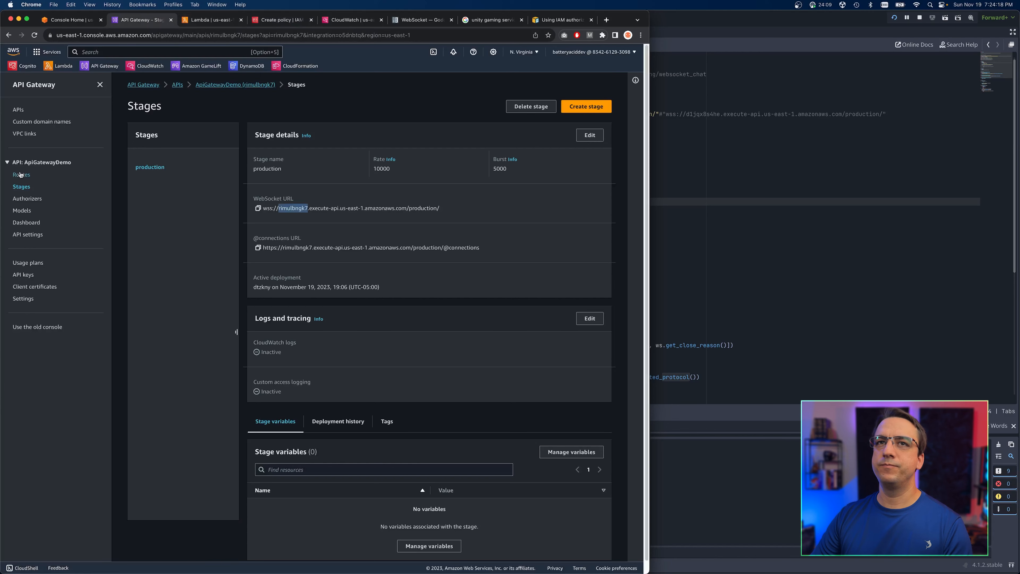
# - Copy the API ID from the $connect route's ARN in API Gateway and return to the policy's ARN form
pyautogui.click(20, 174)
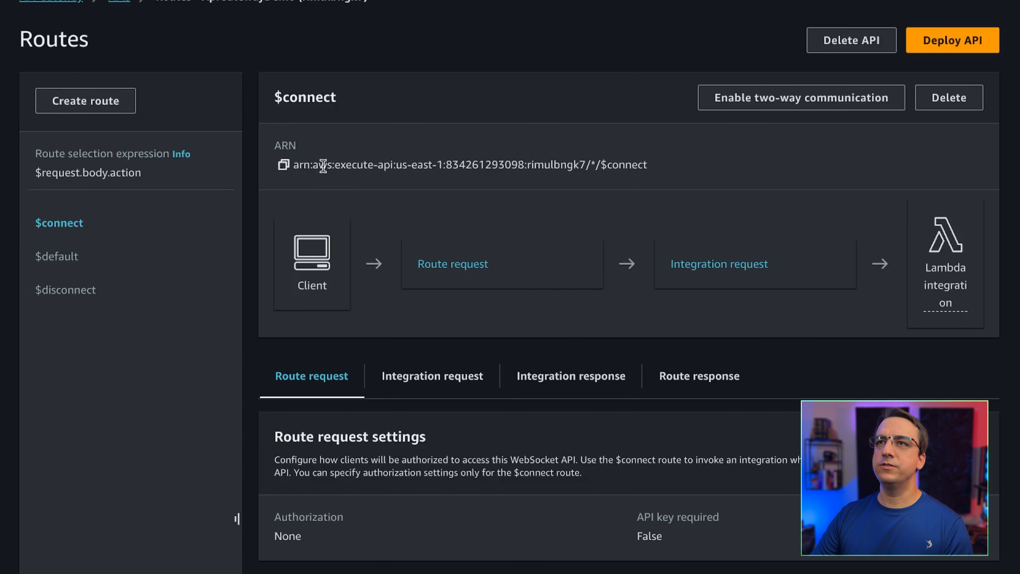
pyautogui.click(283, 164)
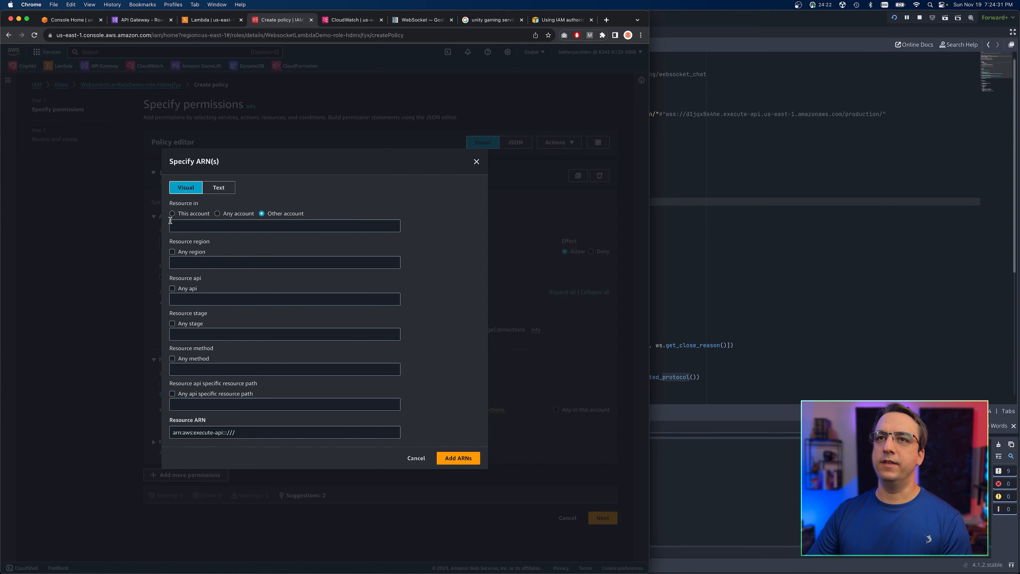
pyautogui.click(153, 22)
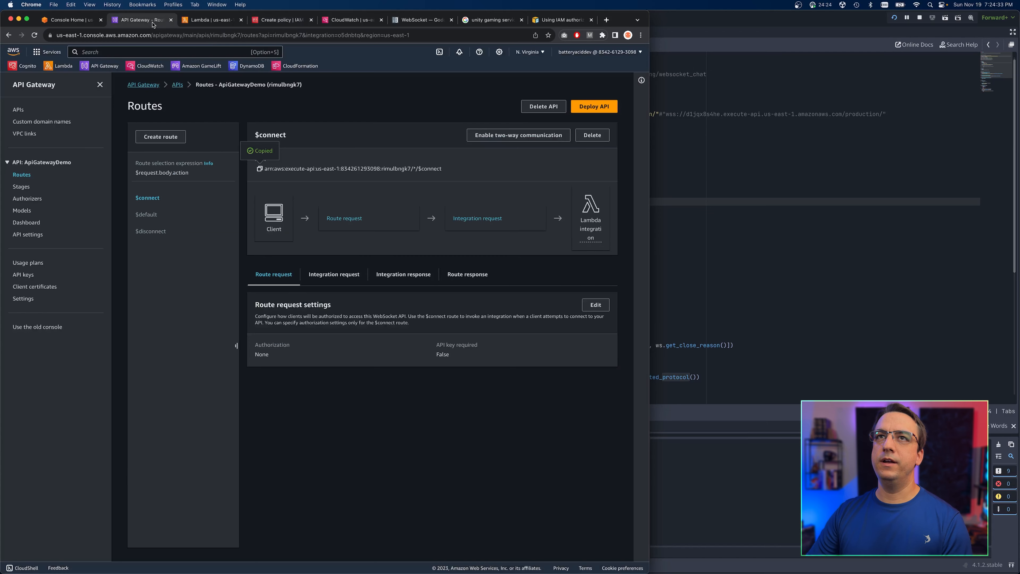
pyautogui.doubleClick(410, 168)
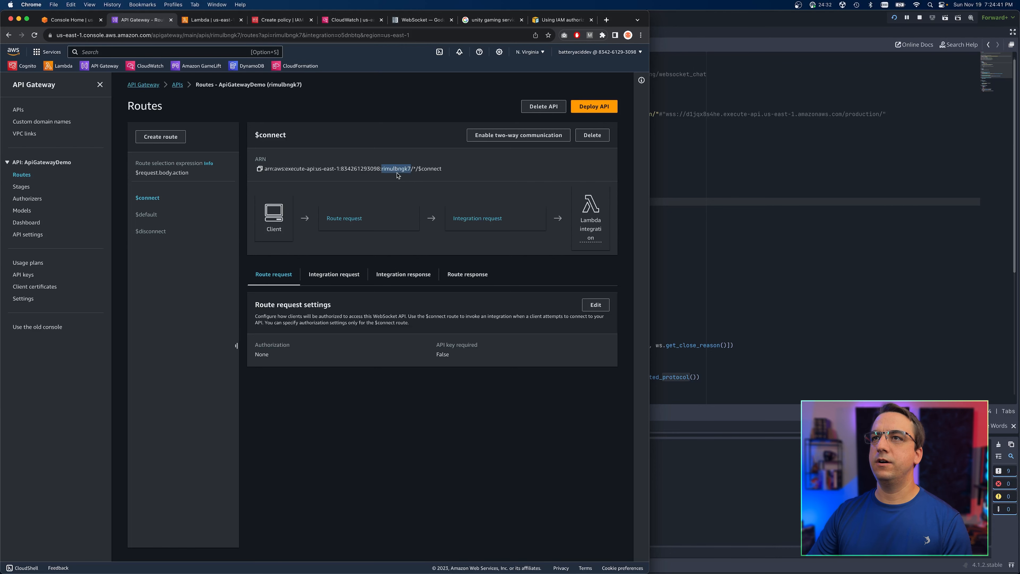
pyautogui.hotkey('ctrl', 'Tab')
pyautogui.hotkey('ctrl', 'Tab')
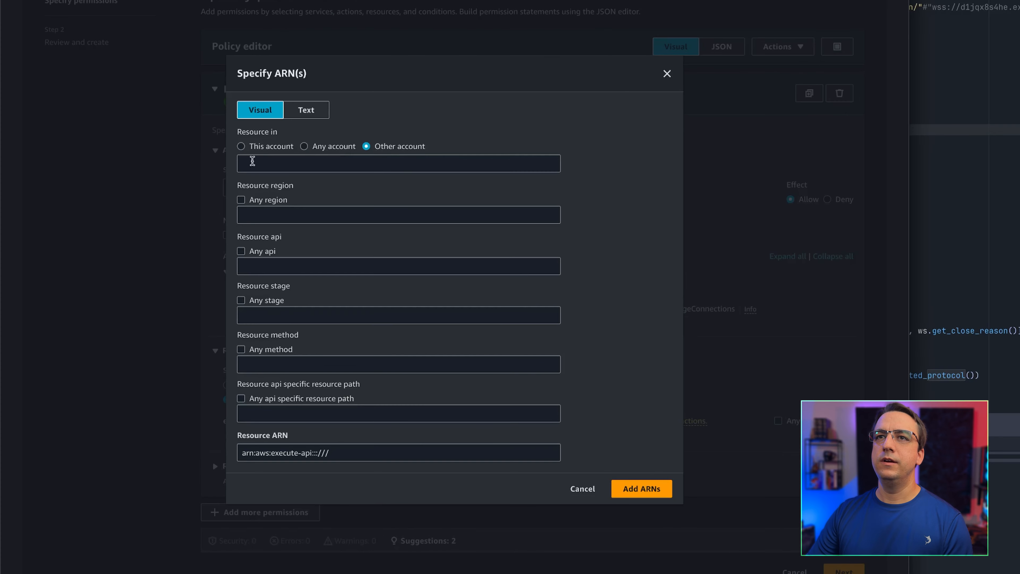
# - Scope the resource ARN to this account and set its region to us-east-1
pyautogui.click(243, 146)
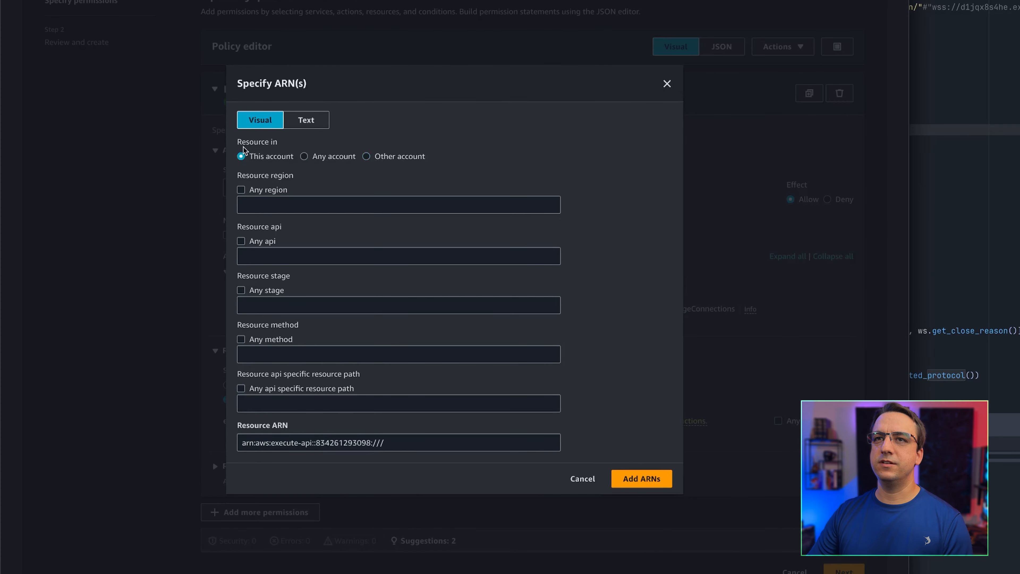
pyautogui.click(251, 206)
pyautogui.write('us')
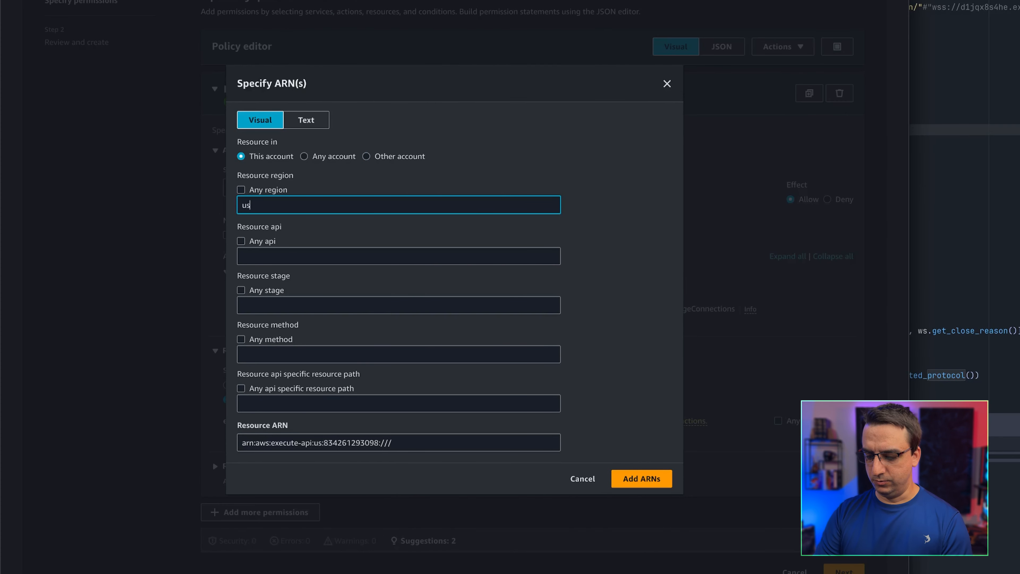
pyautogui.write('-east-1')
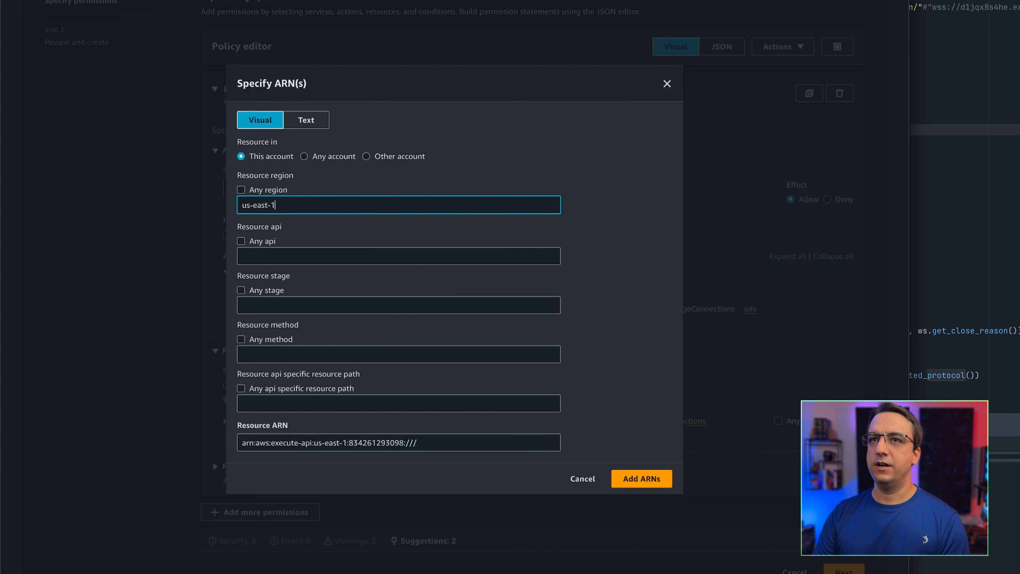
# - Set the resource API to rimulbngk7, allow any stage, method and resource path, and add the ARN to the policy
pyautogui.click(249, 253)
pyautogui.hotkey('ctrl', 'v')
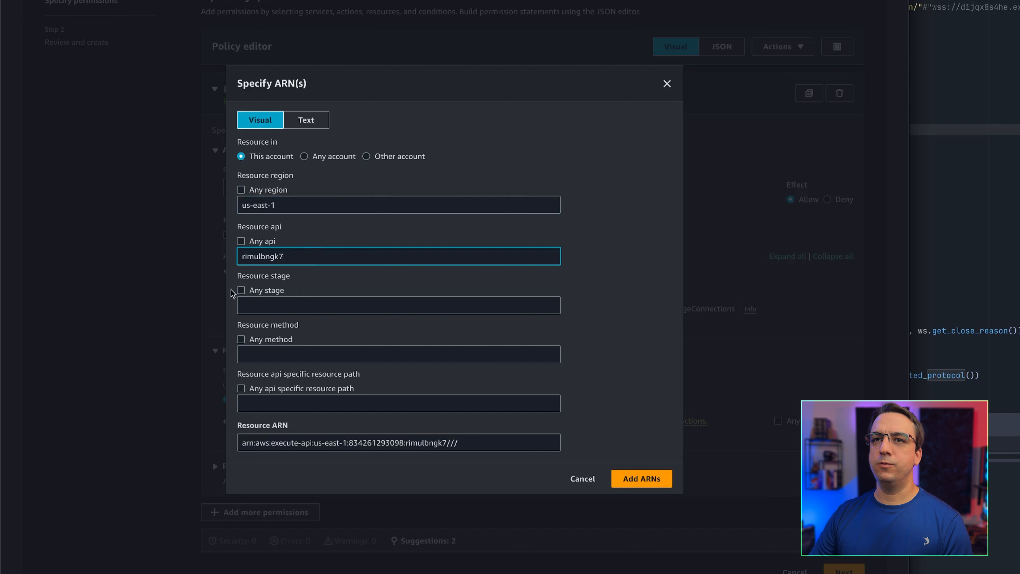
pyautogui.click(241, 292)
pyautogui.click(241, 339)
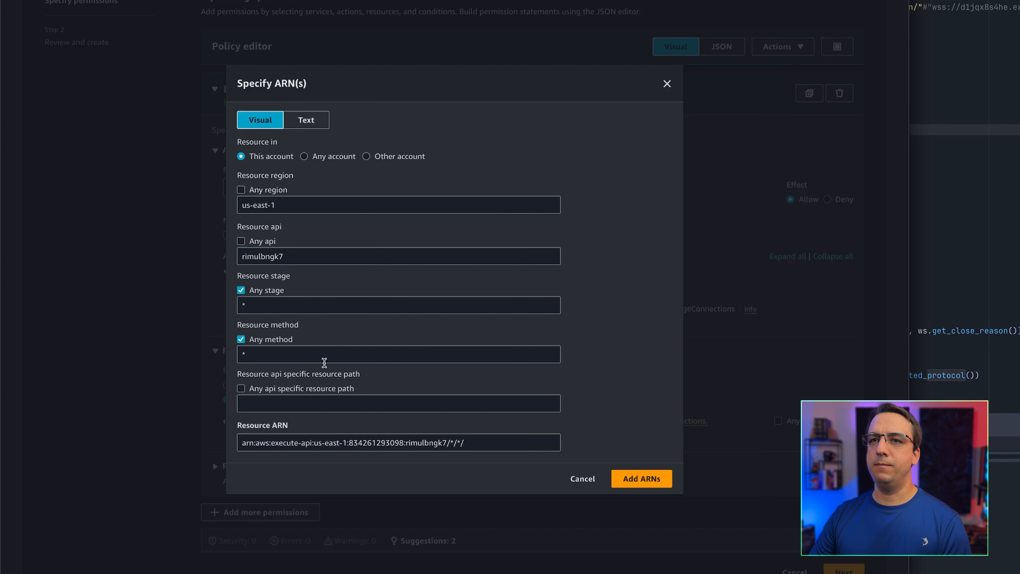
pyautogui.click(241, 388)
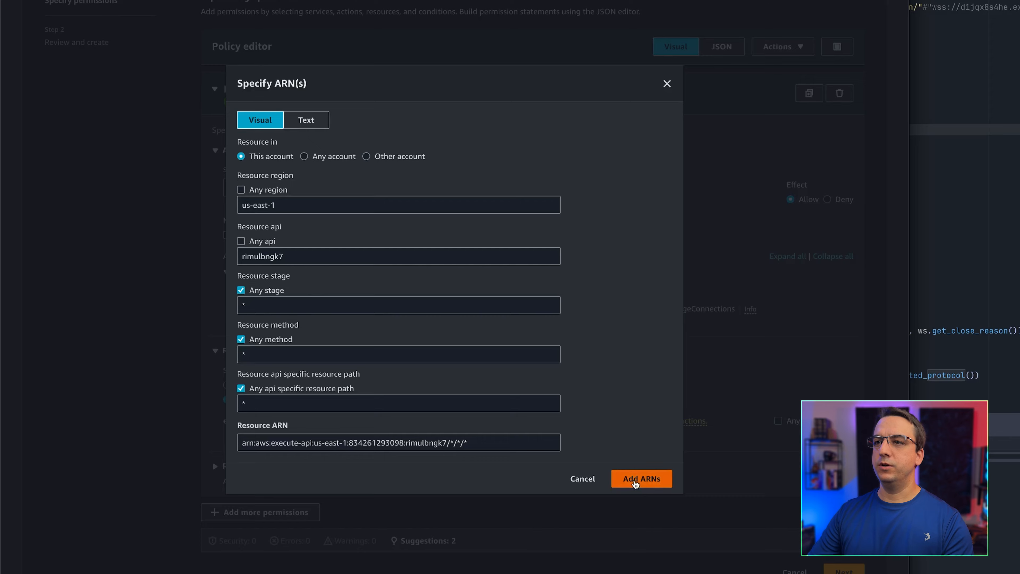
pyautogui.click(645, 479)
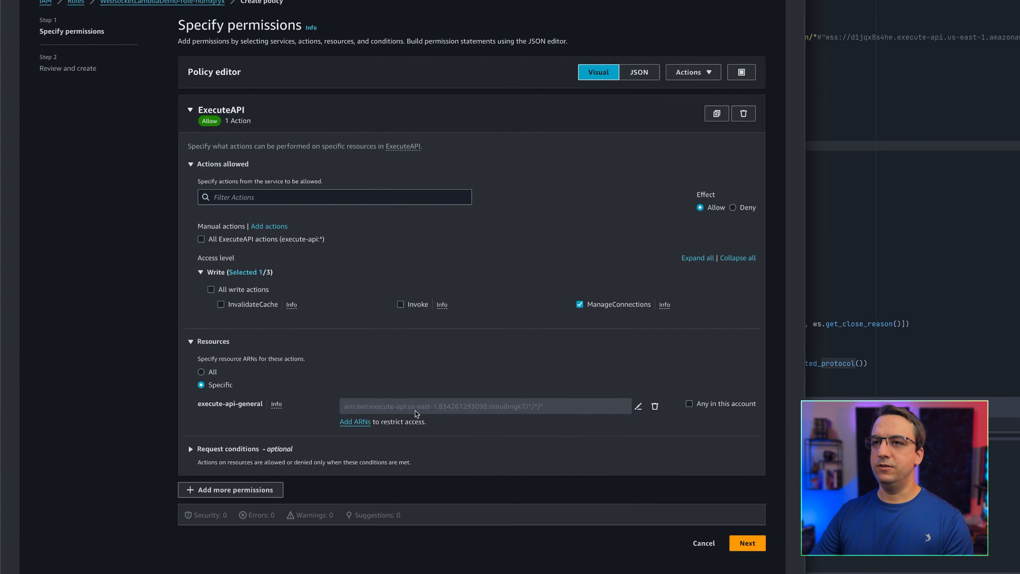
# - Name the inline policy WebSocketDemoPolicy and create it
pyautogui.click(748, 543)
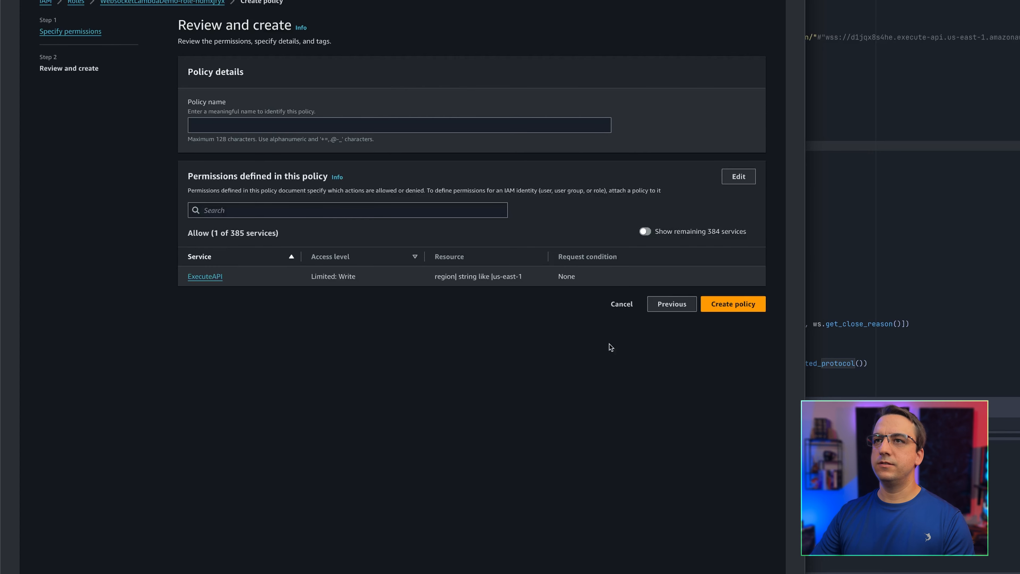
pyautogui.click(723, 305)
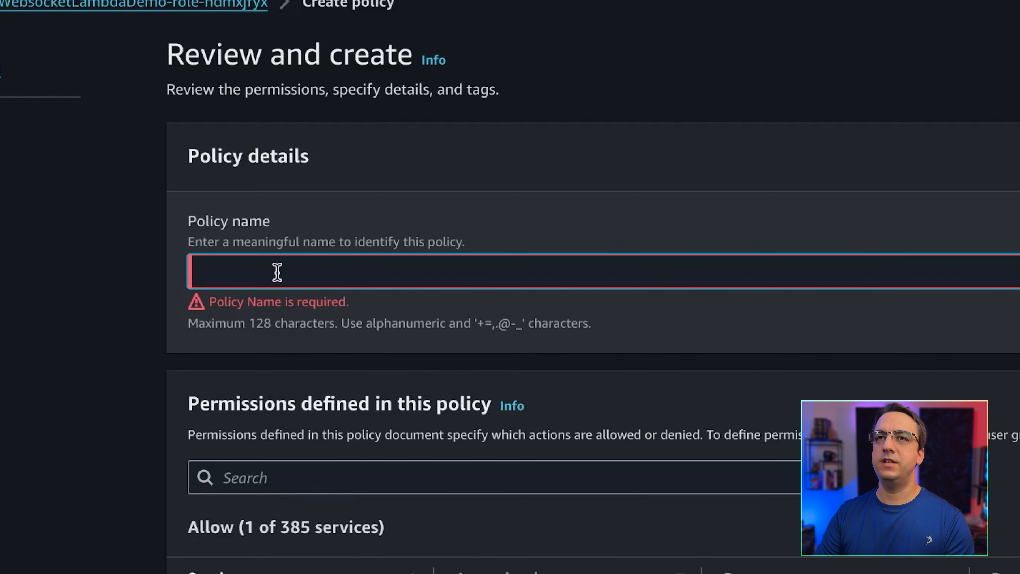
pyautogui.write('WebSocketDemoPolicy')
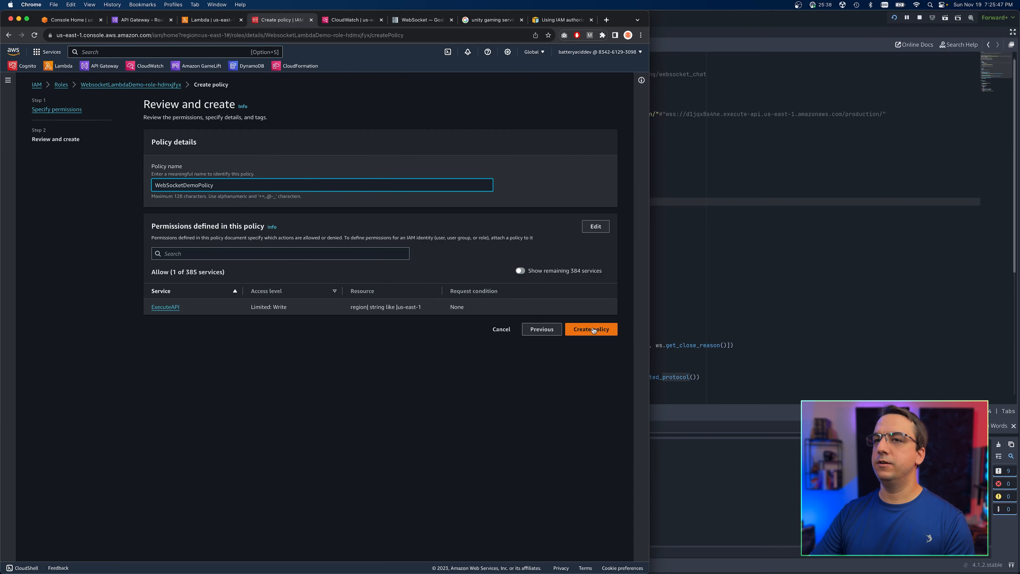
pyautogui.click(593, 330)
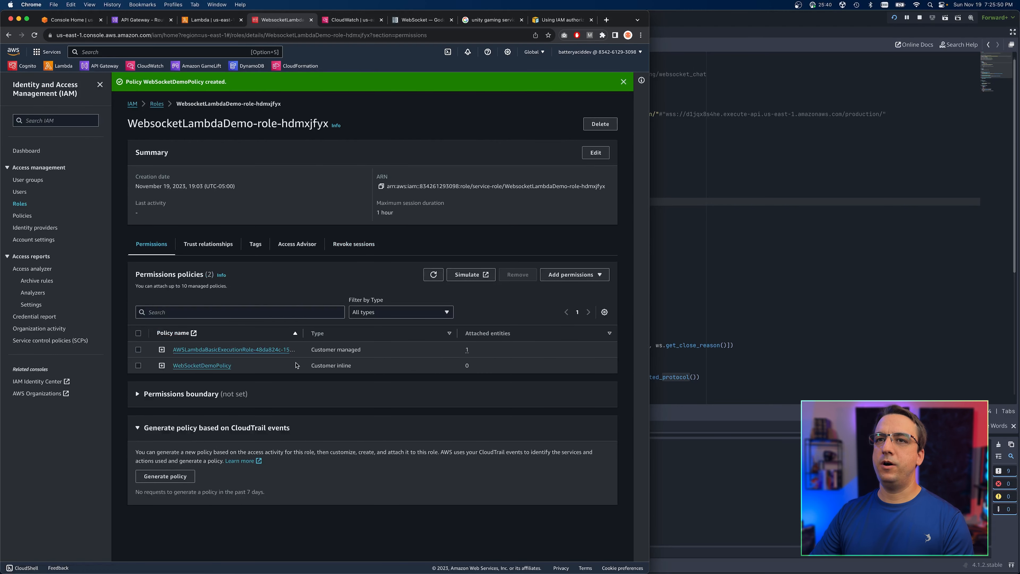
# - Close the IAM page and check the services WebsocketLambdaDemo's execution role can access in its permissions configuration
pyautogui.click(313, 21)
pyautogui.click(215, 20)
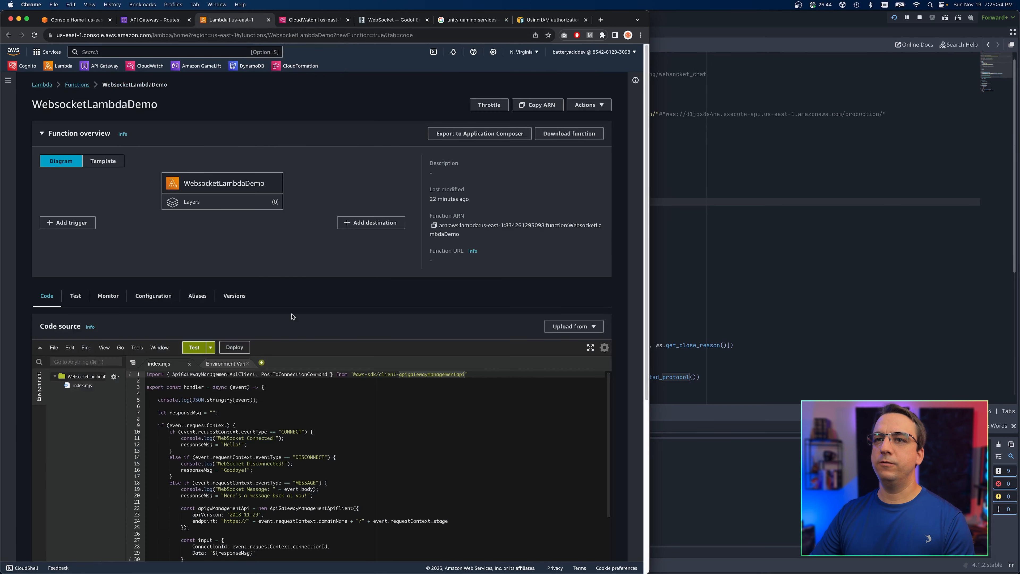
pyautogui.scroll(-5, 113, 298)
pyautogui.click(159, 94)
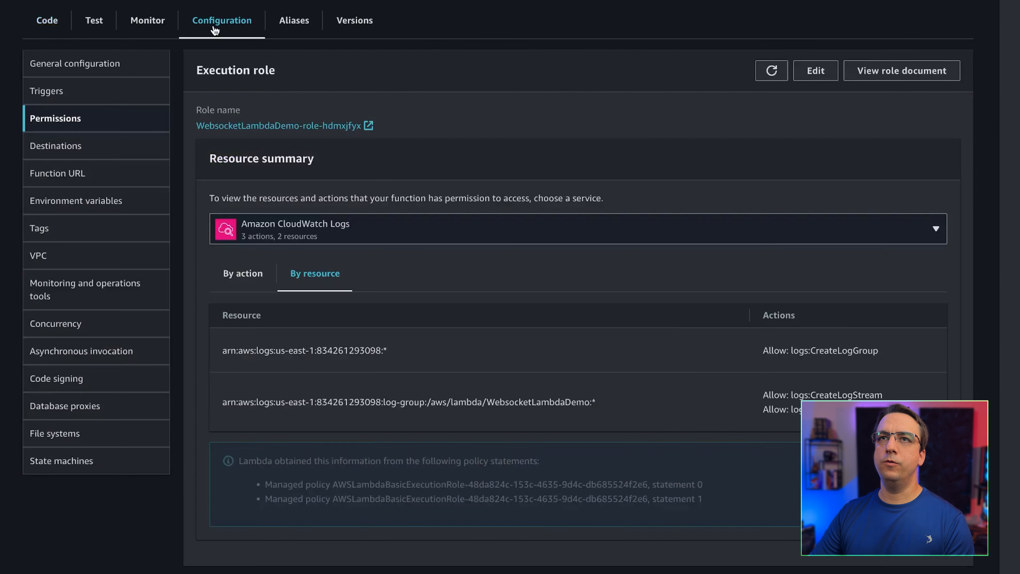
pyautogui.click(299, 230)
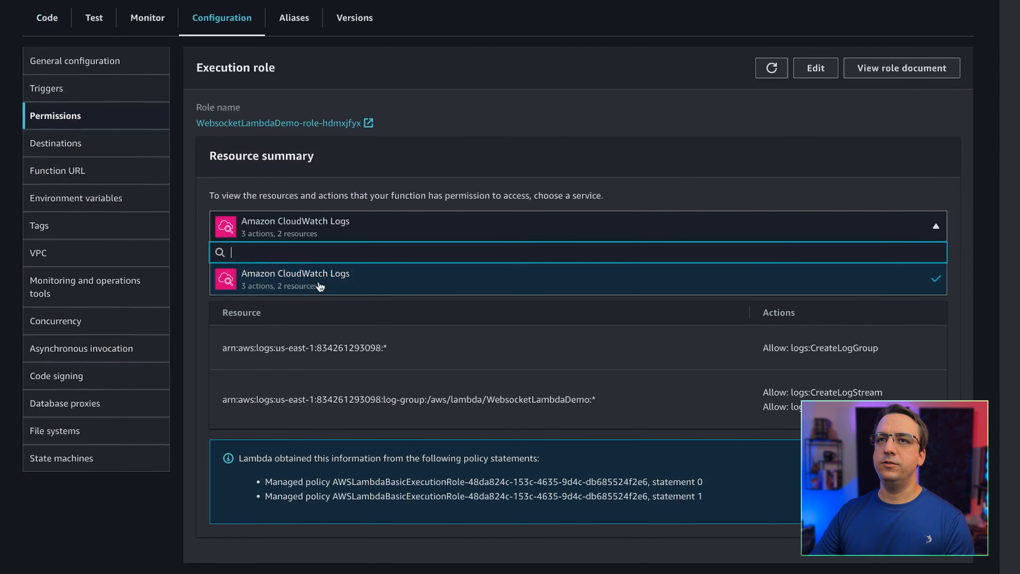
pyautogui.click(207, 201)
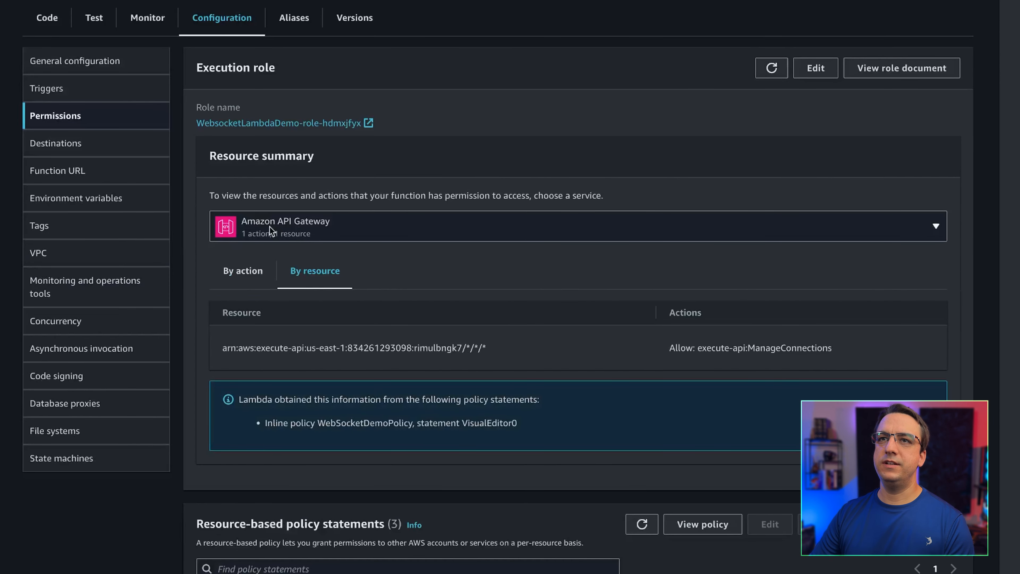
# - Compare the role's CloudWatch Logs and Amazon API Gateway permissions by resource, examining the allowed API Gateway action
pyautogui.click(269, 227)
pyautogui.click(297, 305)
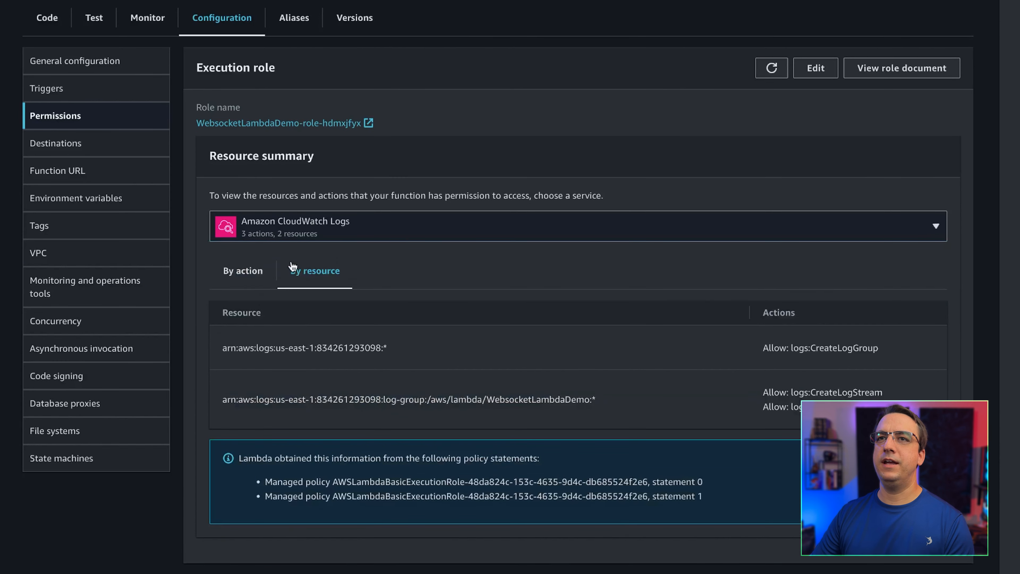
pyautogui.click(297, 225)
pyautogui.click(507, 267)
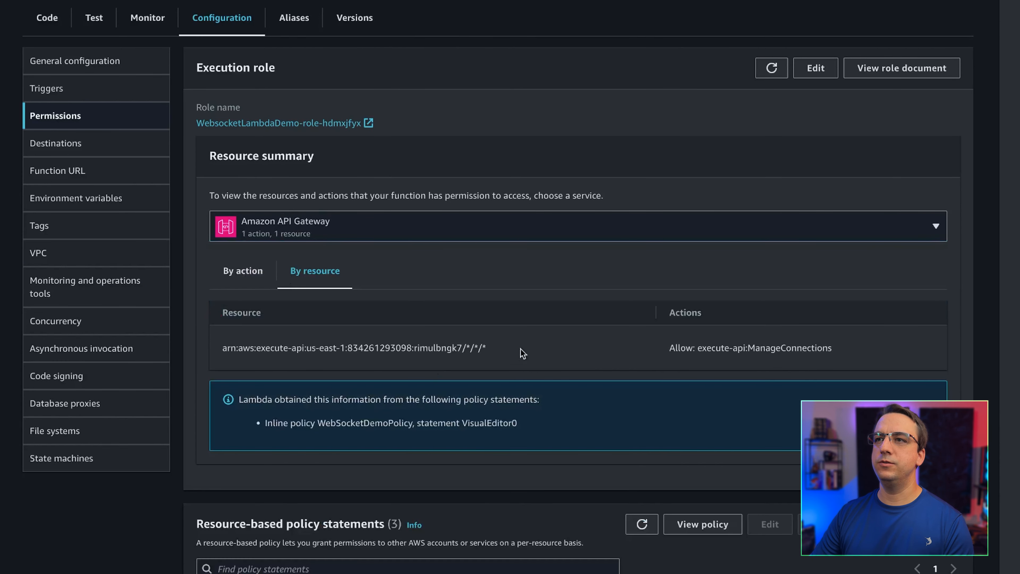
pyautogui.moveTo(696, 348); pyautogui.dragTo(854, 352)
pyautogui.click(833, 353)
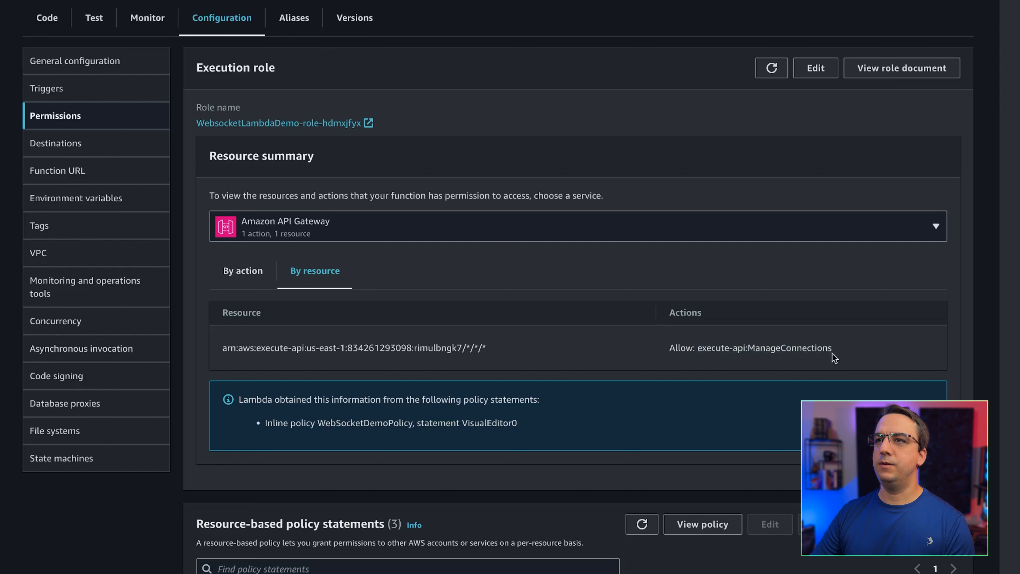
# - Add a blank line at the start of the handler in index.mjs and redeploy the function
pyautogui.scroll(3, 280, 185)
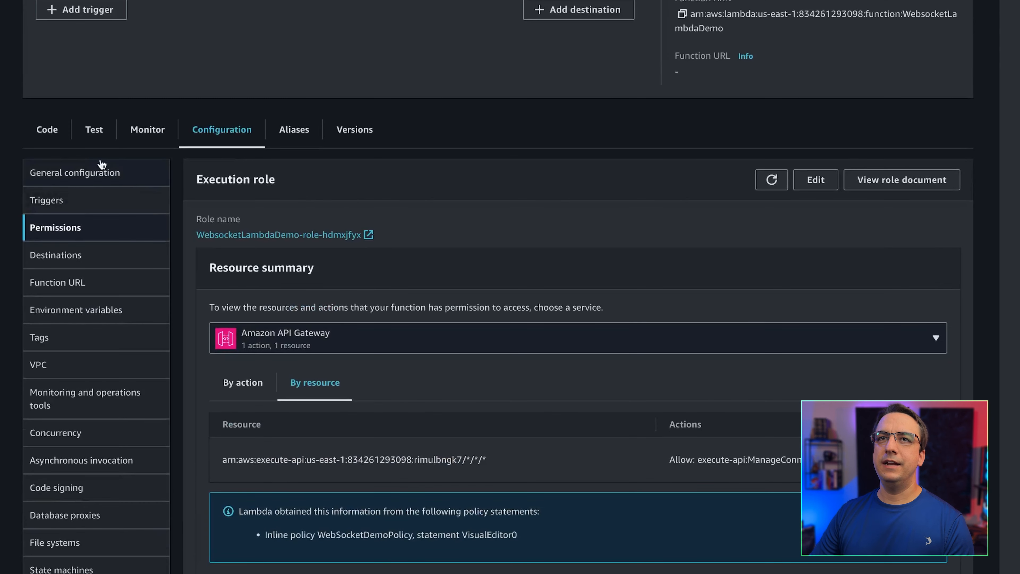
pyautogui.click(47, 130)
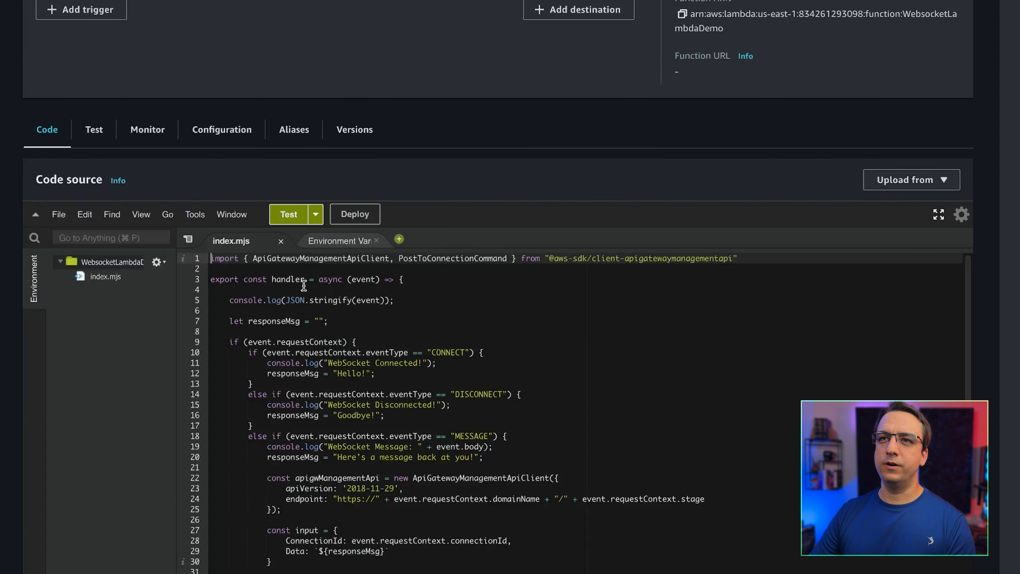
pyautogui.click(304, 285)
pyautogui.press('Return')
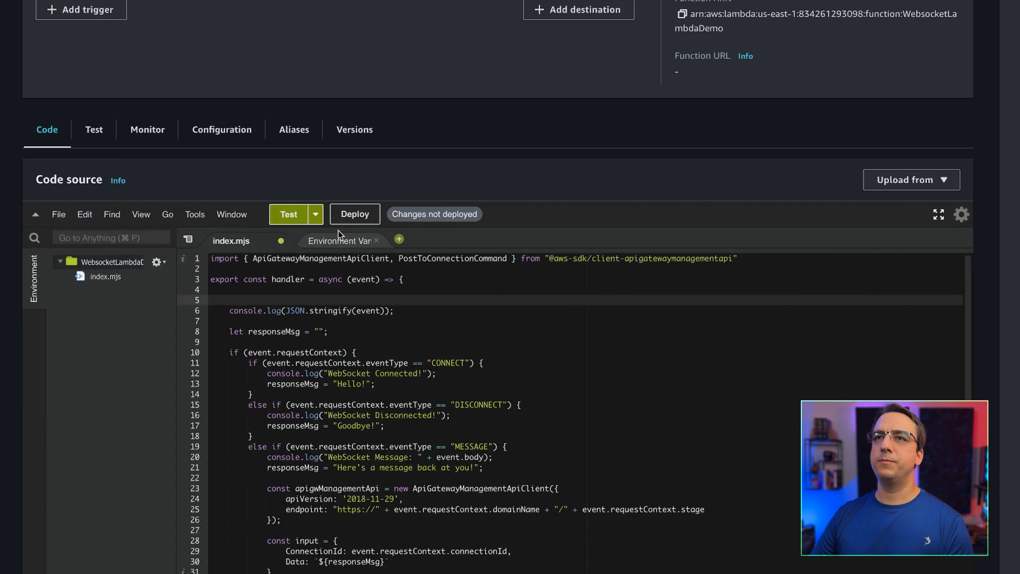
pyautogui.click(350, 214)
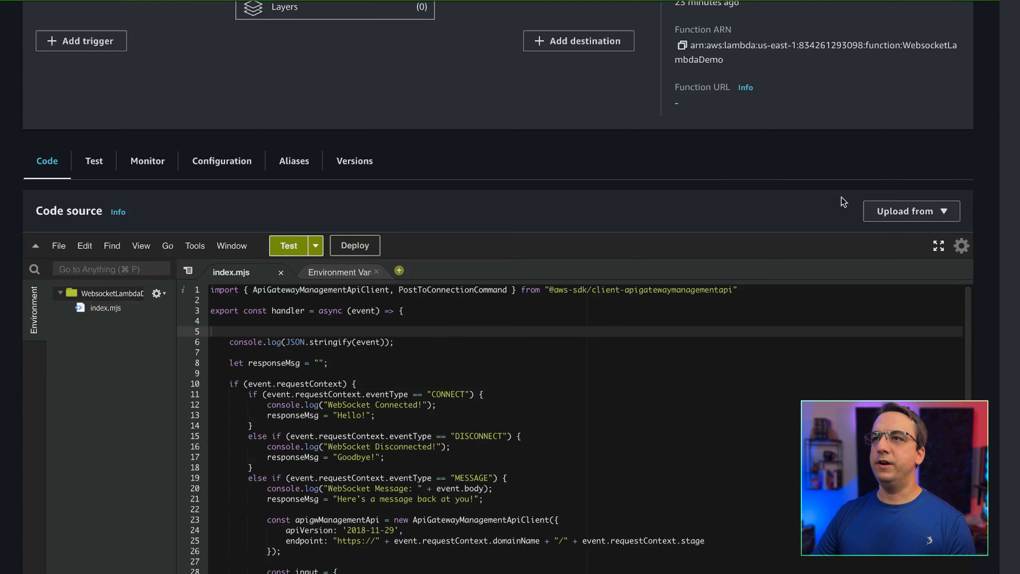
# - Expand the Lambda code editor to full screen and examine the responseMsg assignment in the handler's MESSAGE branch
pyautogui.click(938, 245)
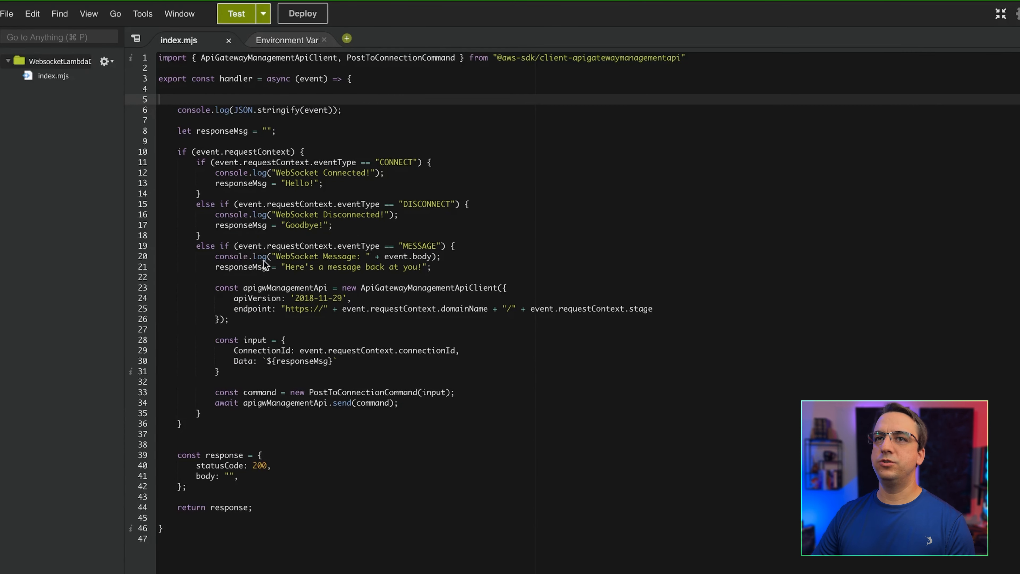
pyautogui.click(218, 267)
pyautogui.moveTo(209, 268); pyautogui.dragTo(294, 269)
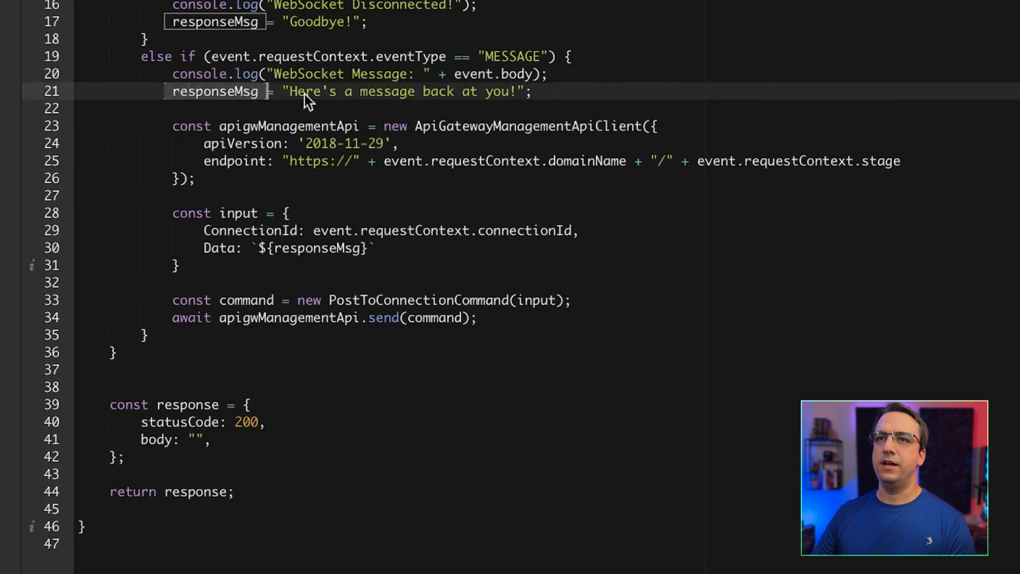
pyautogui.click(545, 95)
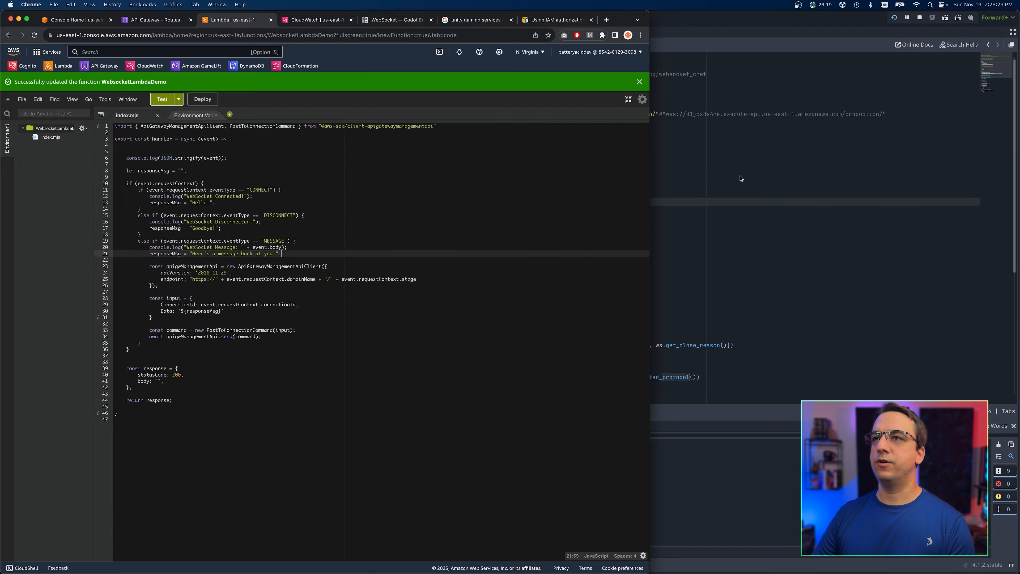
# - Switch to Godot, rerun the client project to test connecting and sending the Hello world message, and reposition its debug window
pyautogui.click(741, 179)
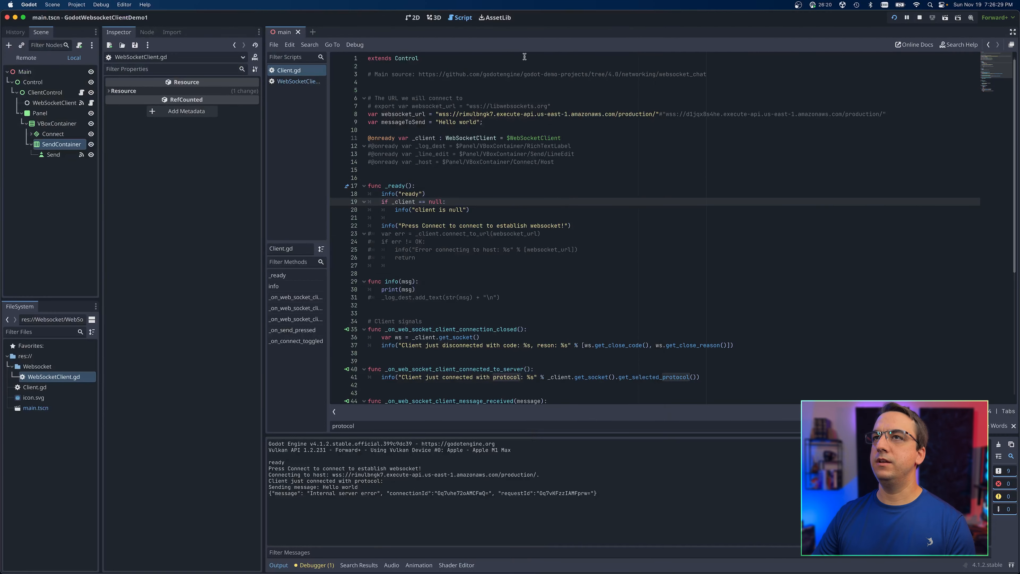
pyautogui.click(895, 17)
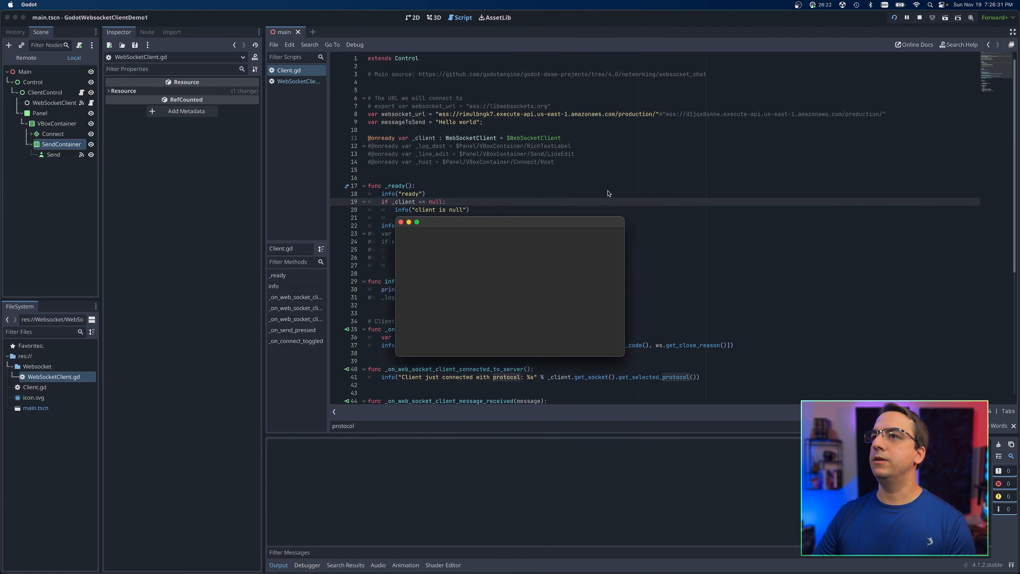
pyautogui.click(366, 136)
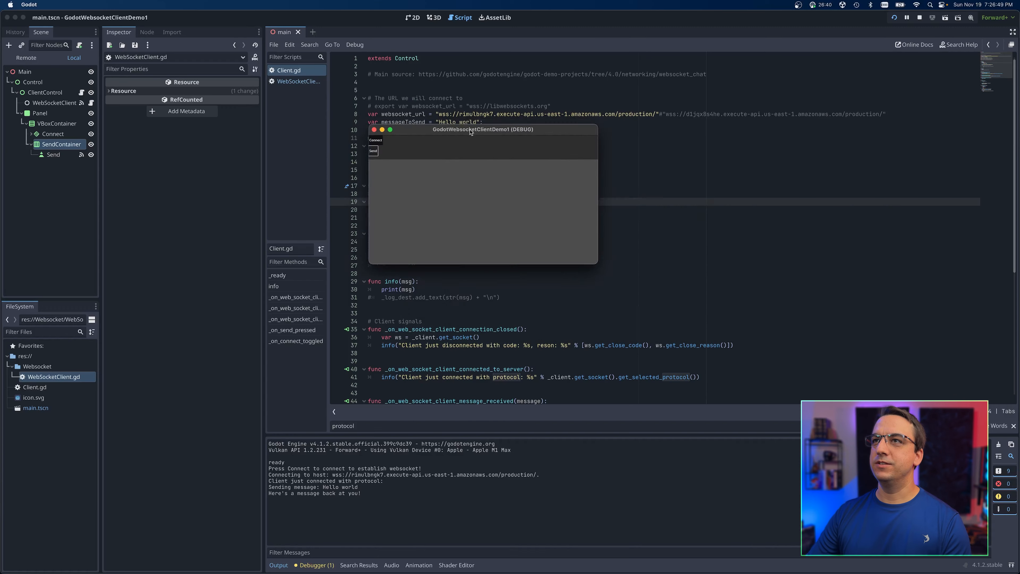
pyautogui.moveTo(456, 132); pyautogui.dragTo(633, 195)
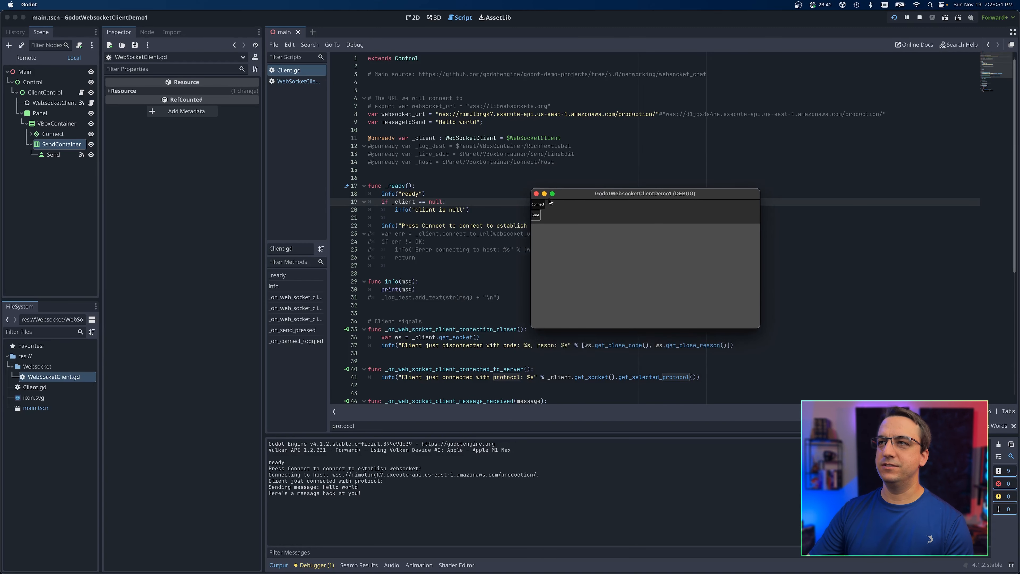